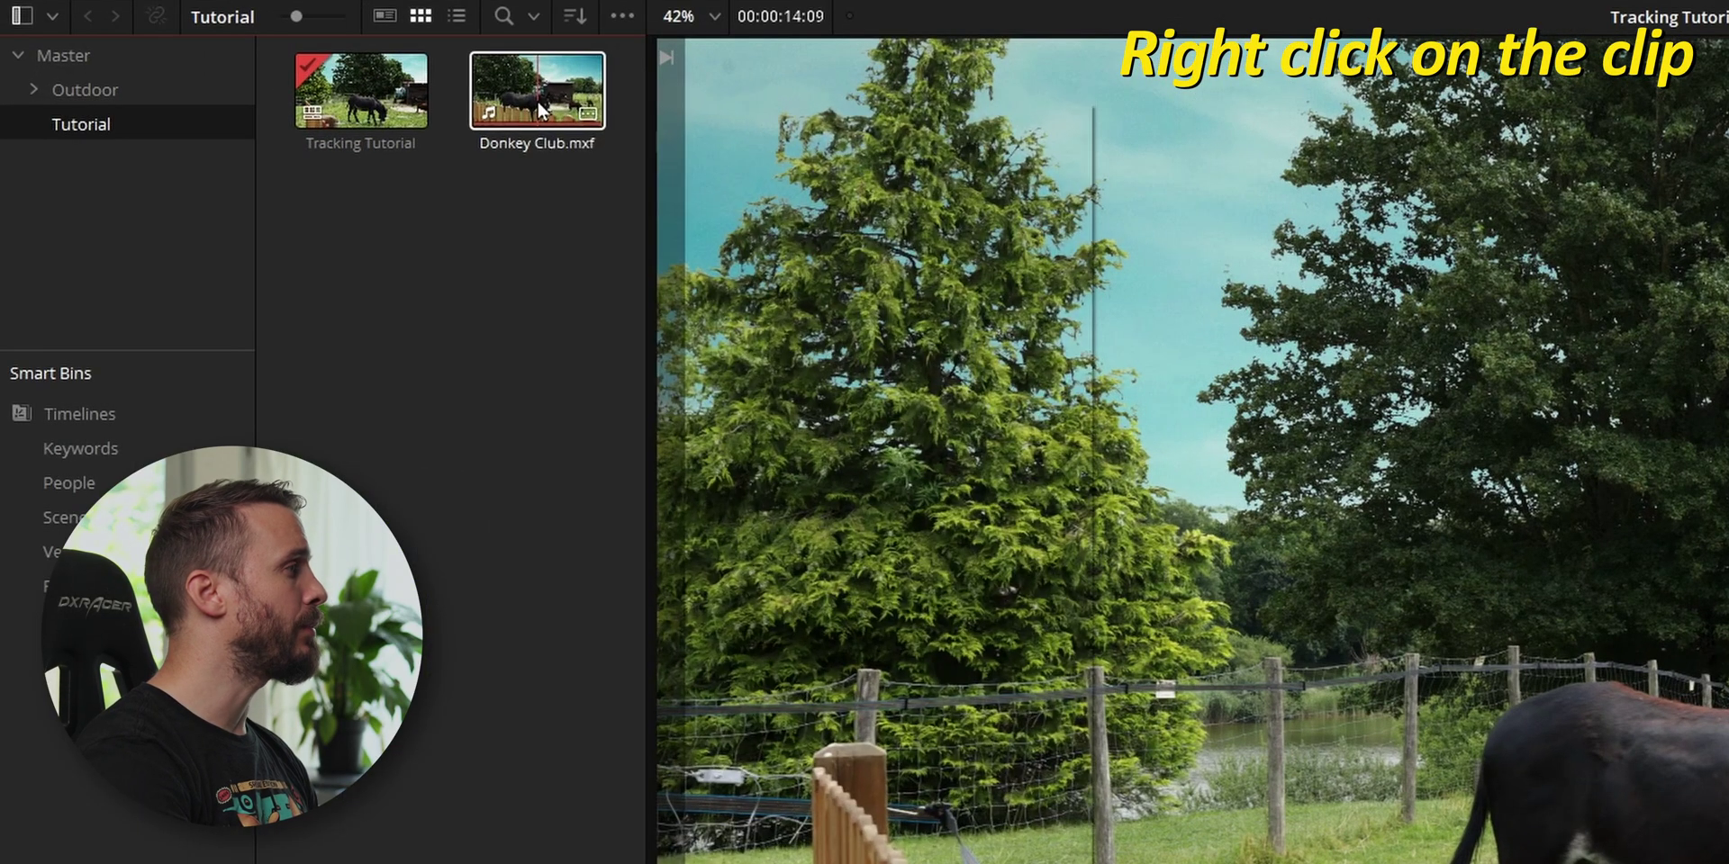
- Generate proxy media for Donkey Club.mxf and bring the clip into the Fusion page
right_click(284, 92)
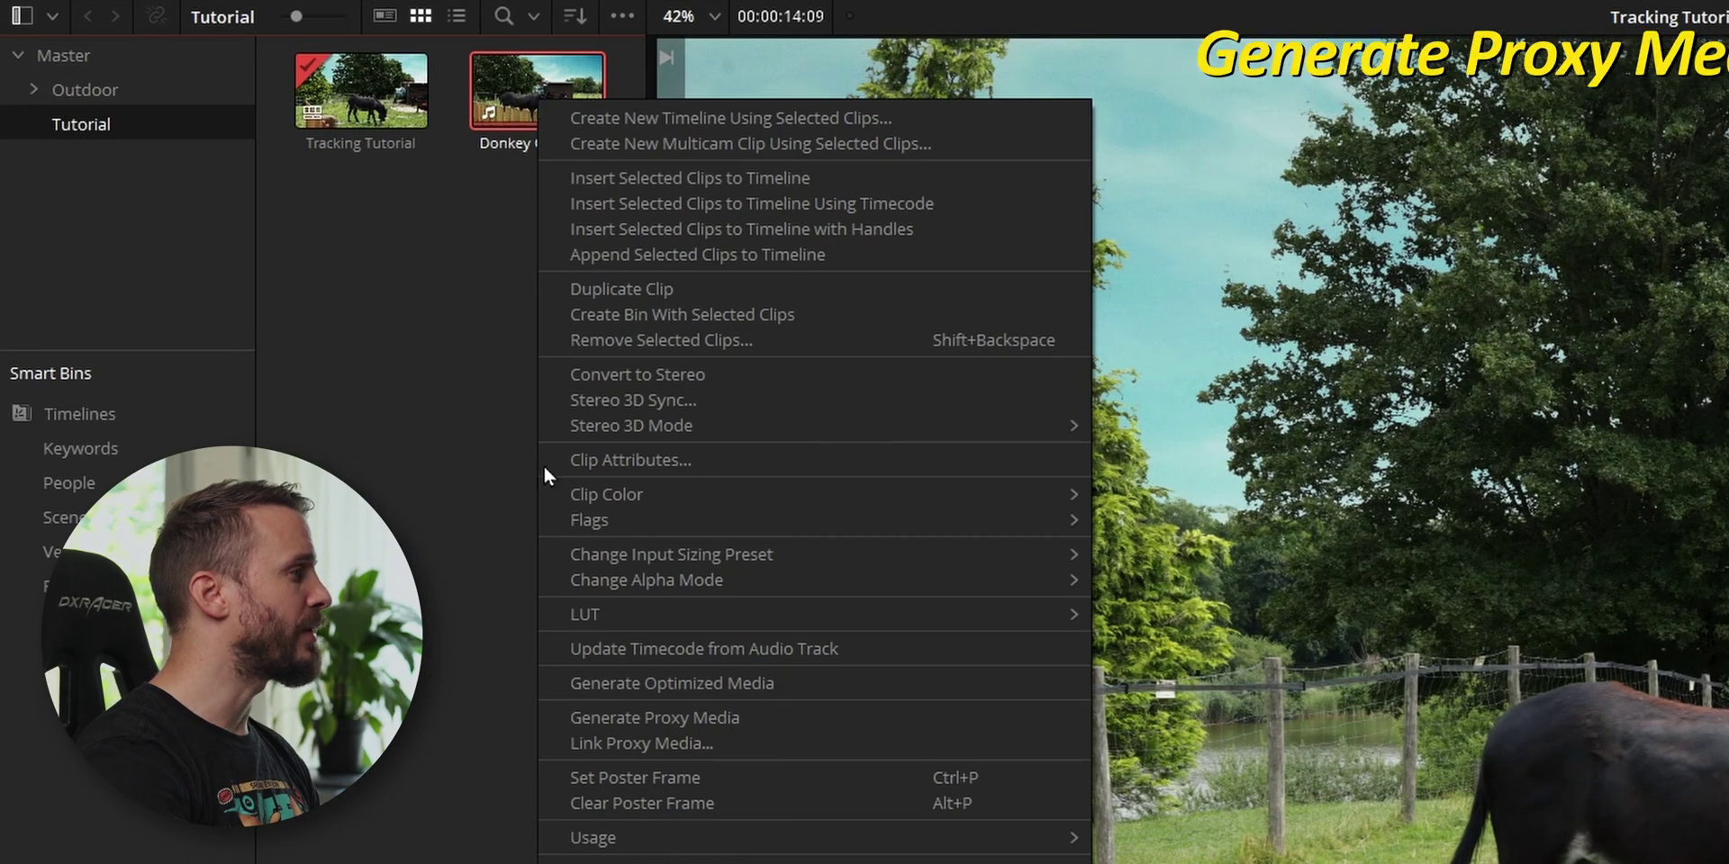
left_click(649, 725)
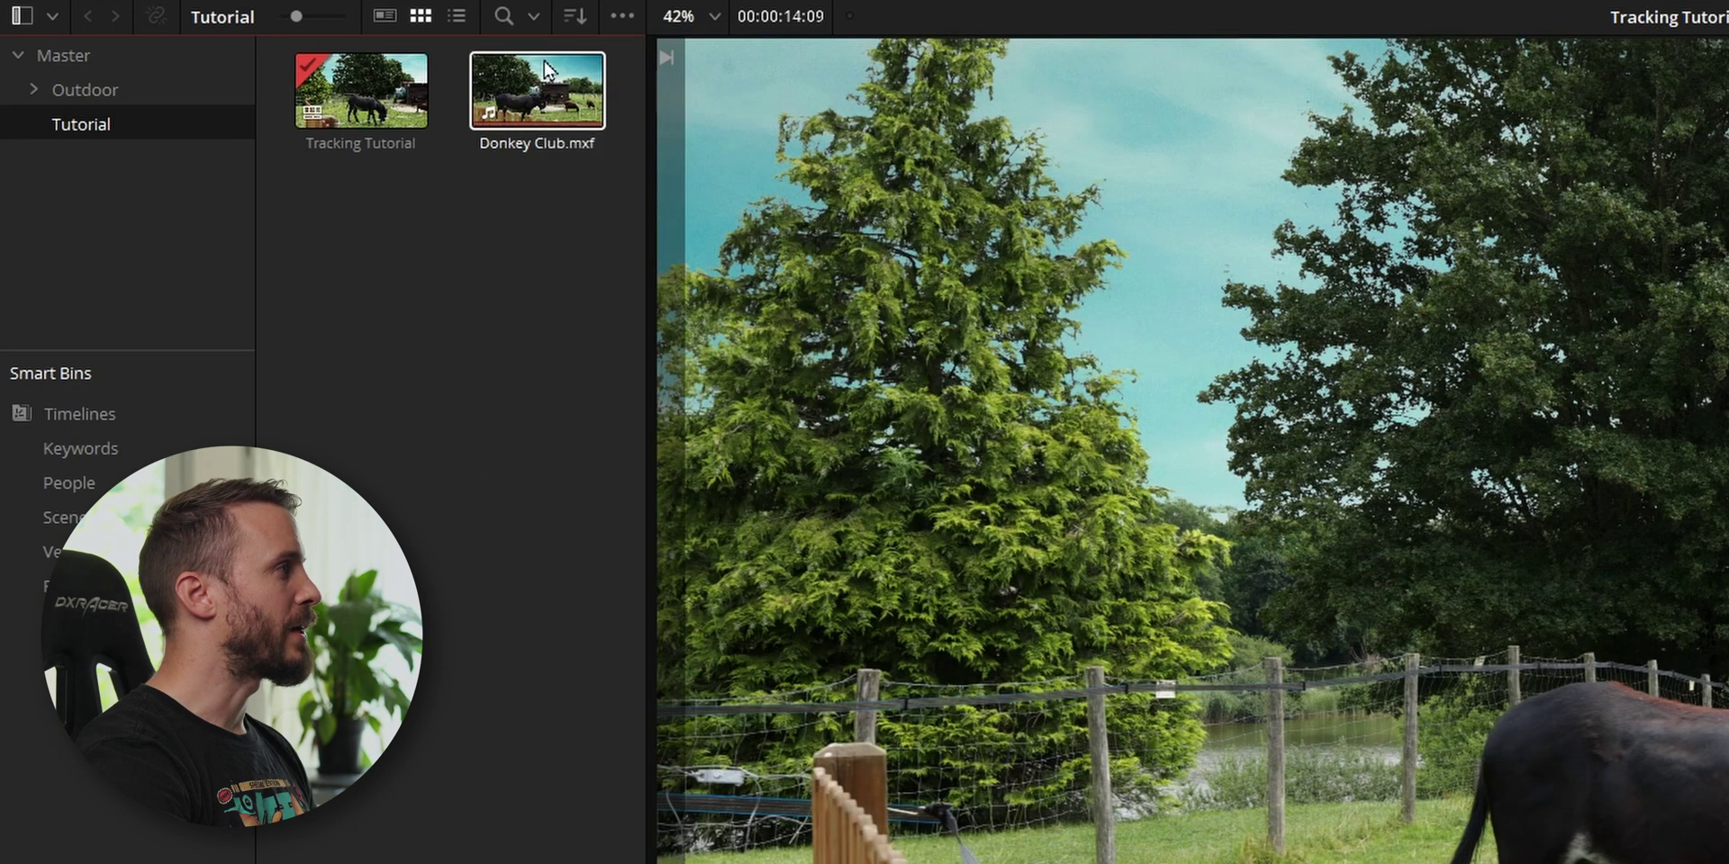
left_click(559, 11)
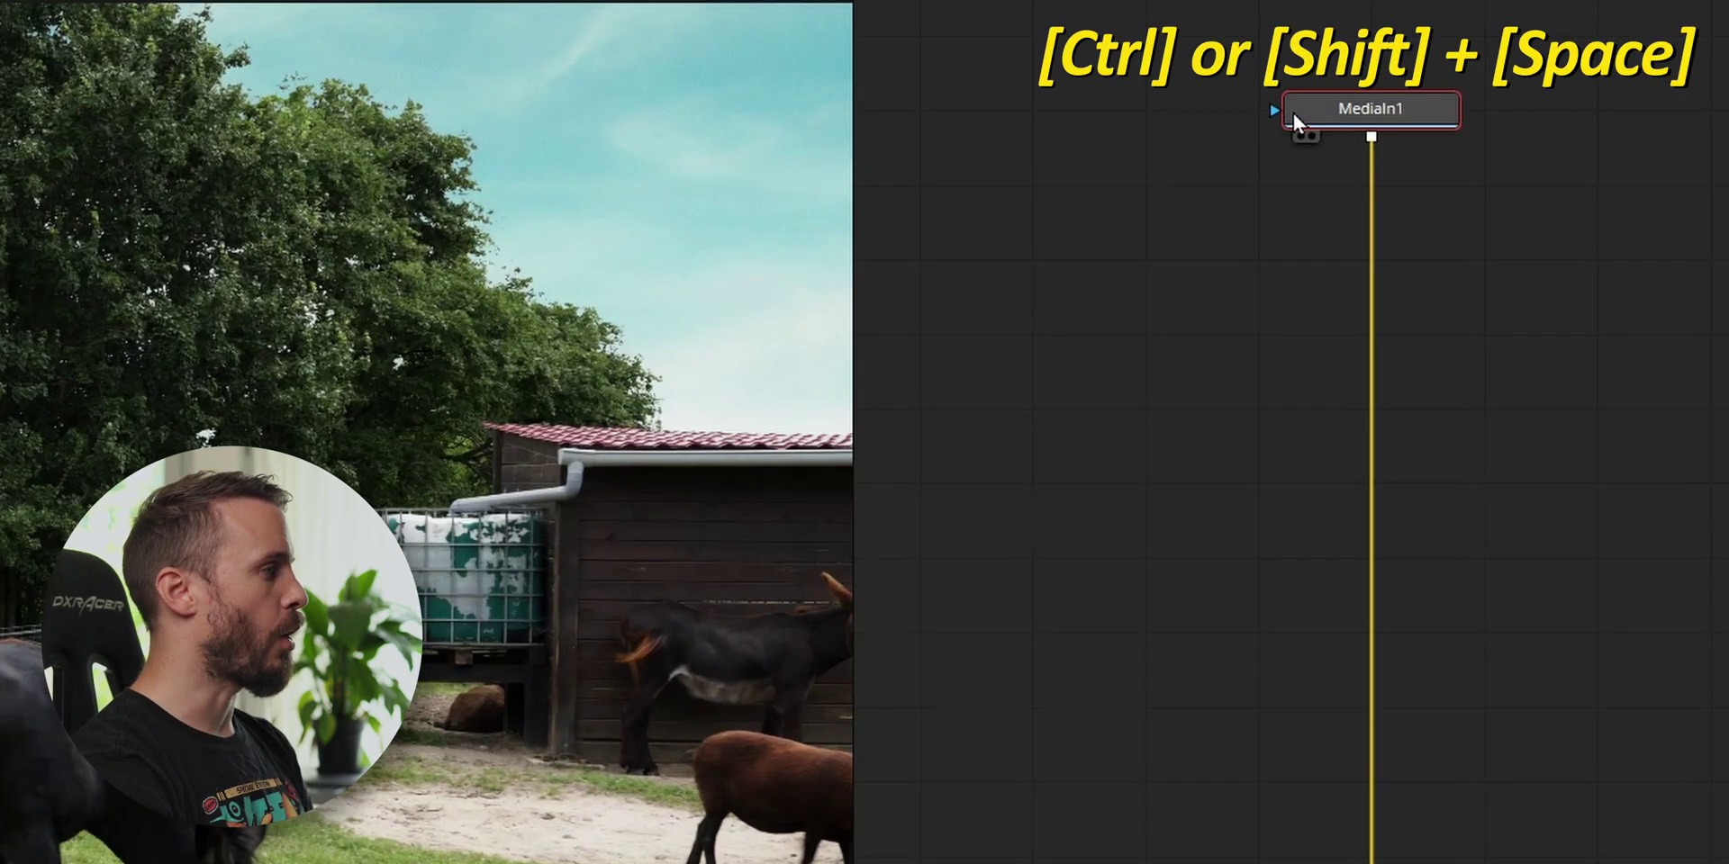
- Add a Planar Tracker node below MediaIn1 by searching 'plan'
key("shift+space")
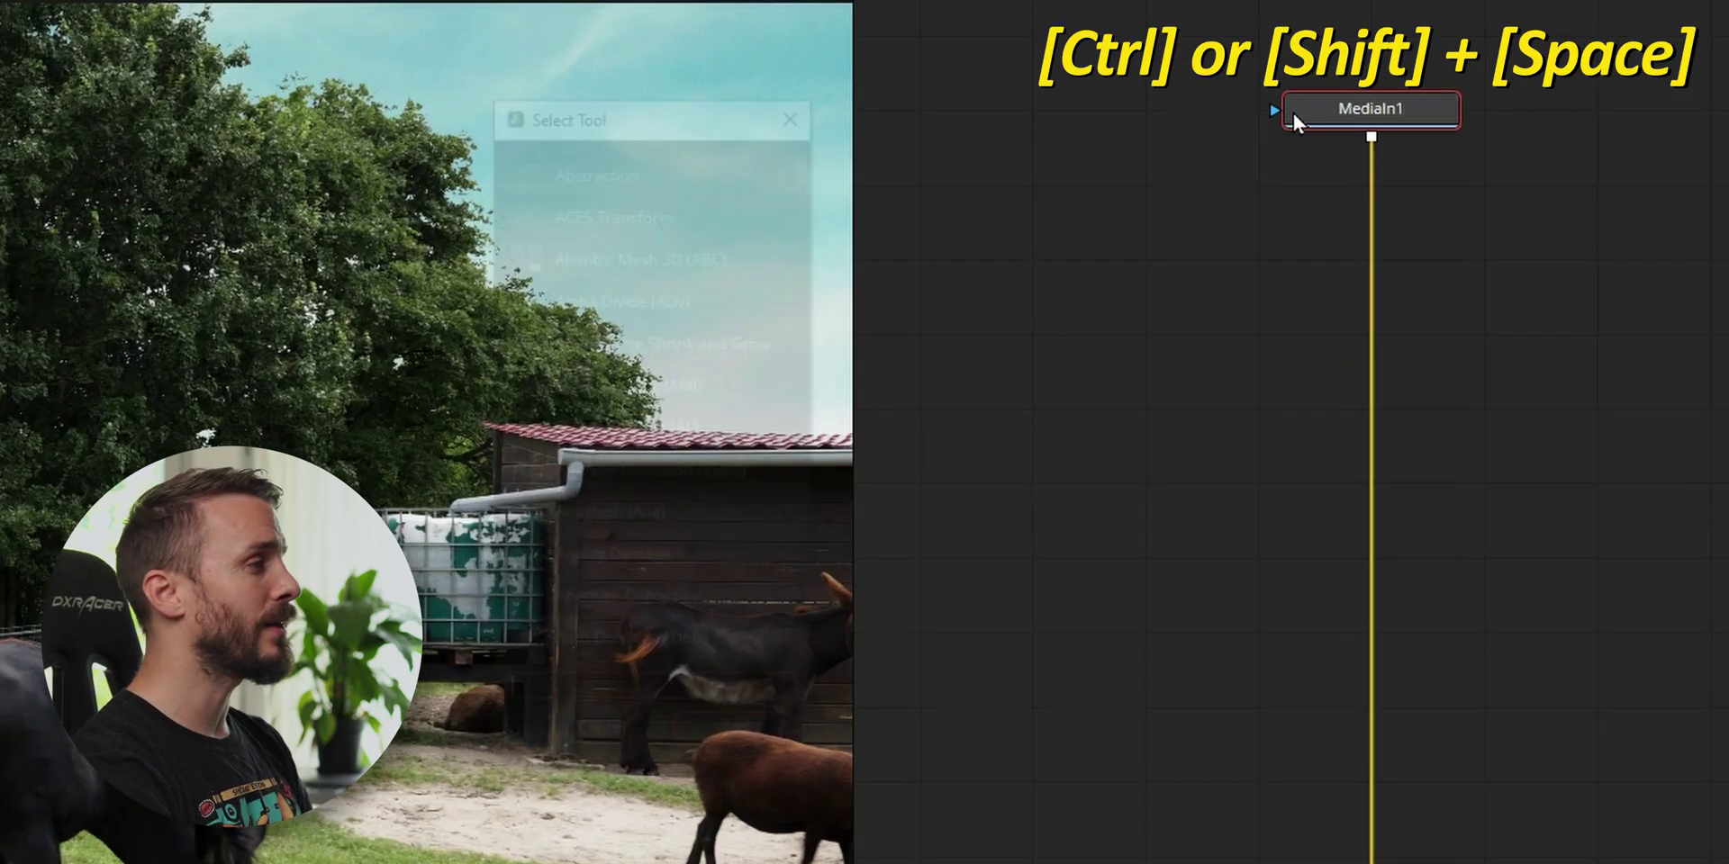
type("plan")
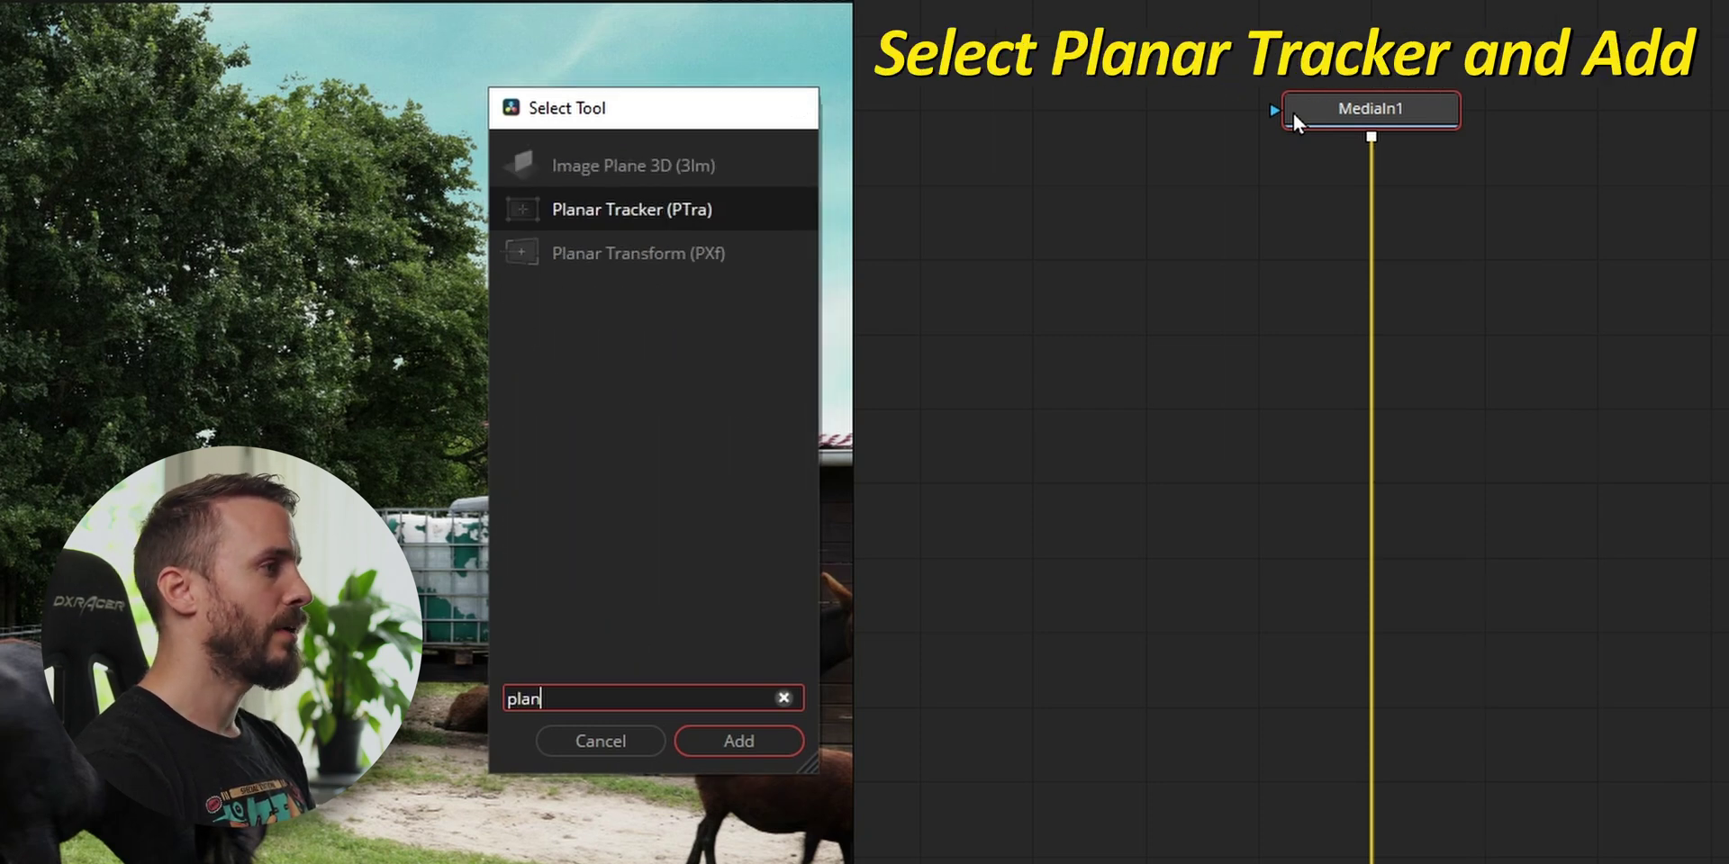
key("Return")
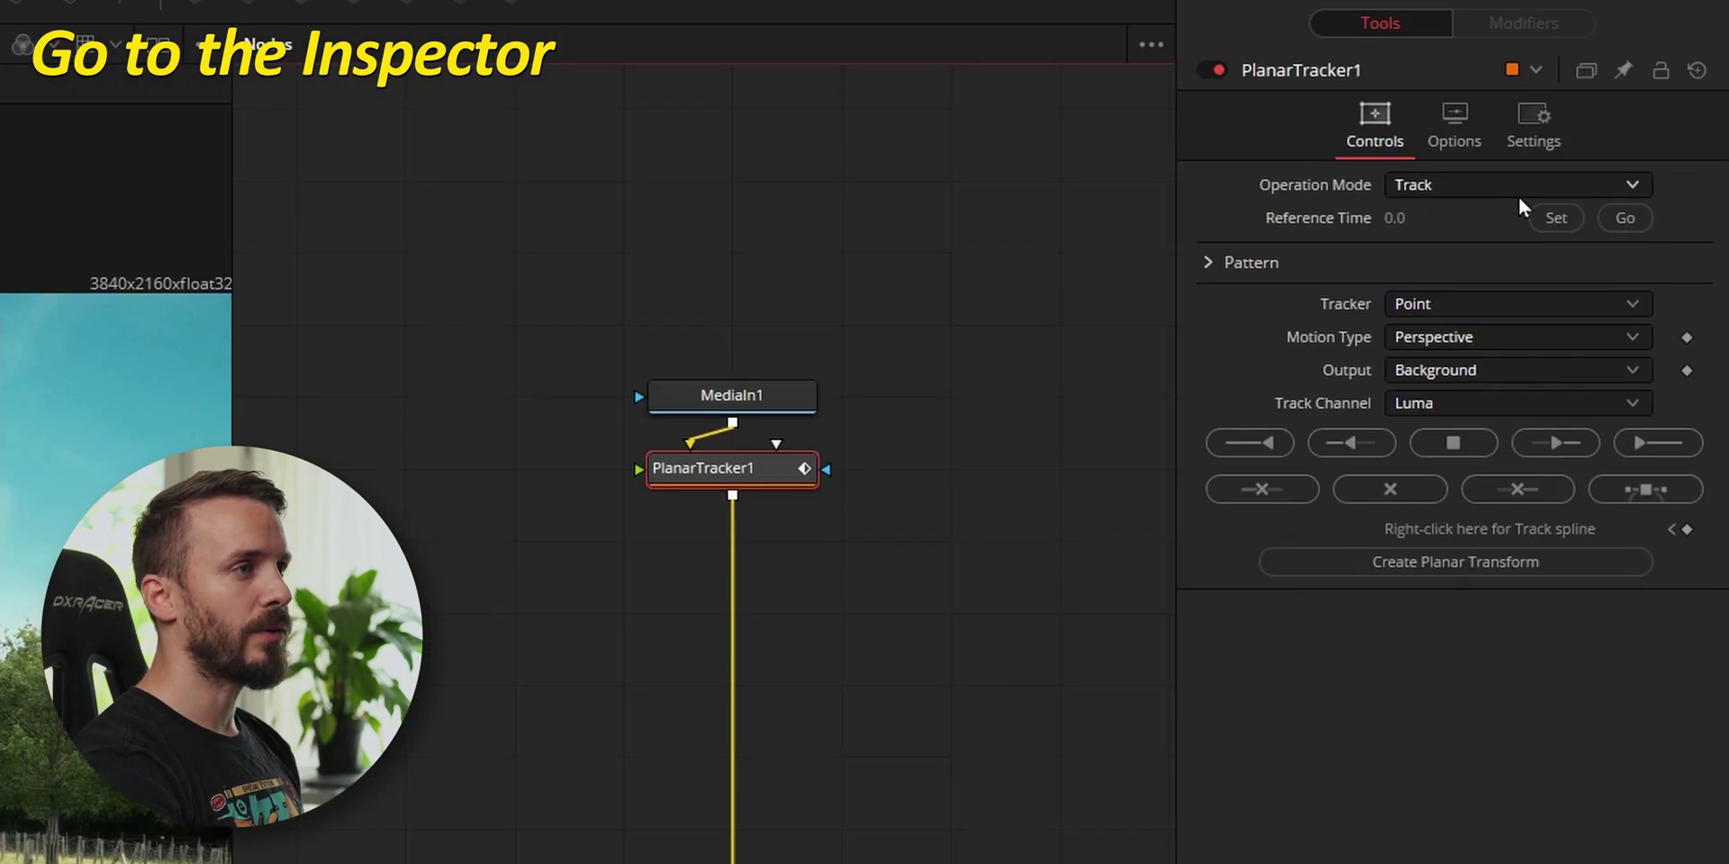
- Set reference frame 358, Hybrid Point/Area tracker and Translation, Rotation, Scale motion type
left_click(1563, 218)
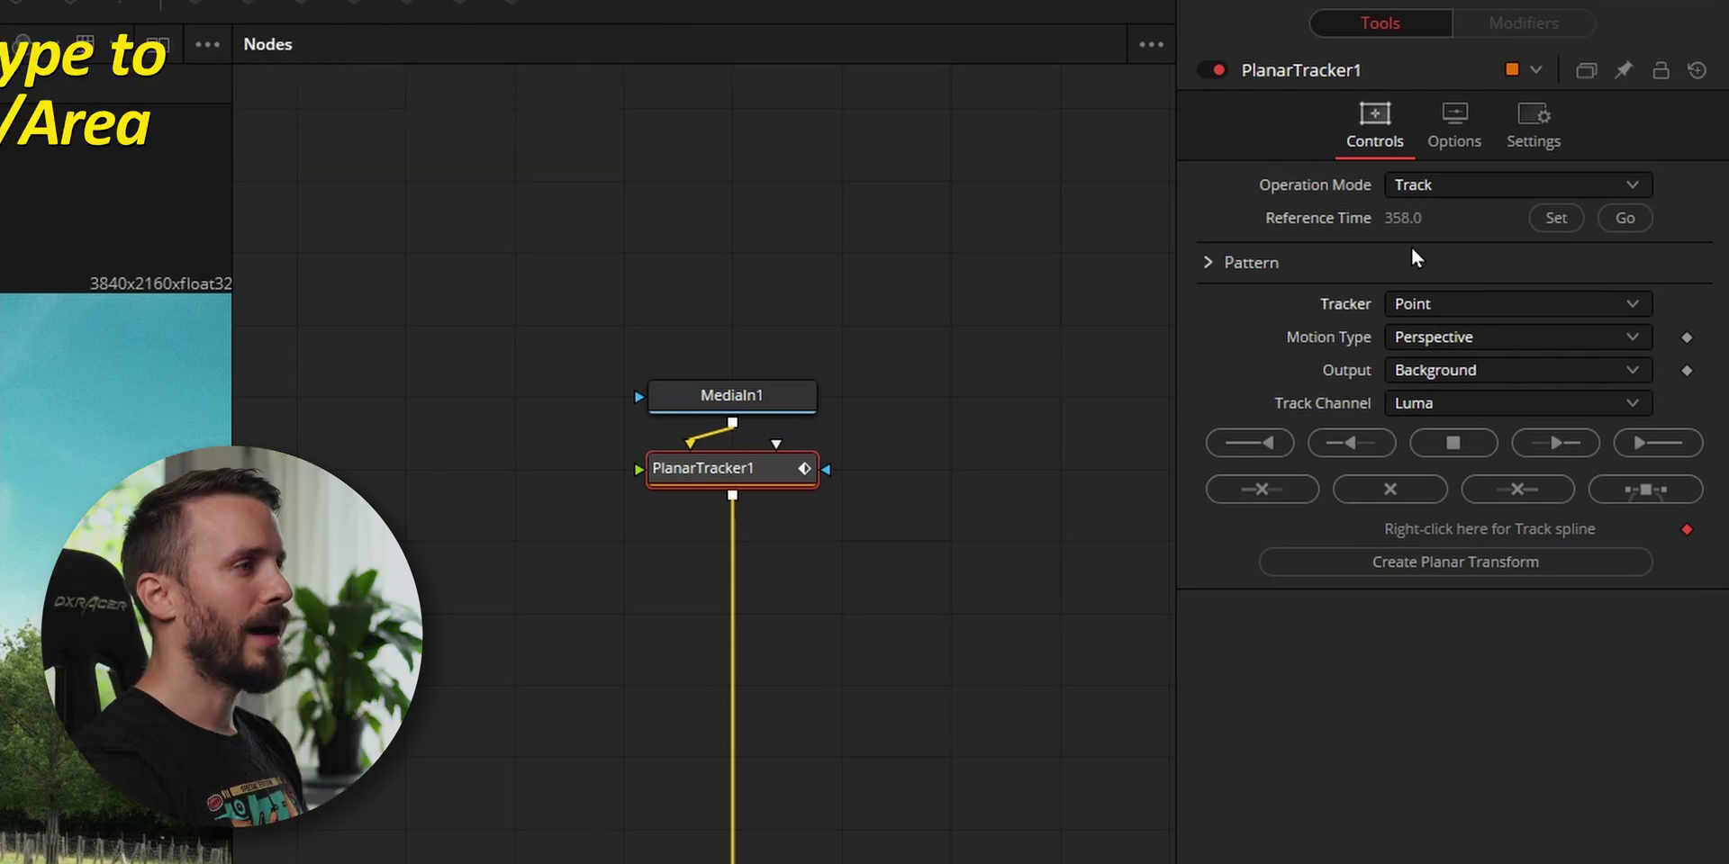
left_click(1435, 303)
left_click(1439, 365)
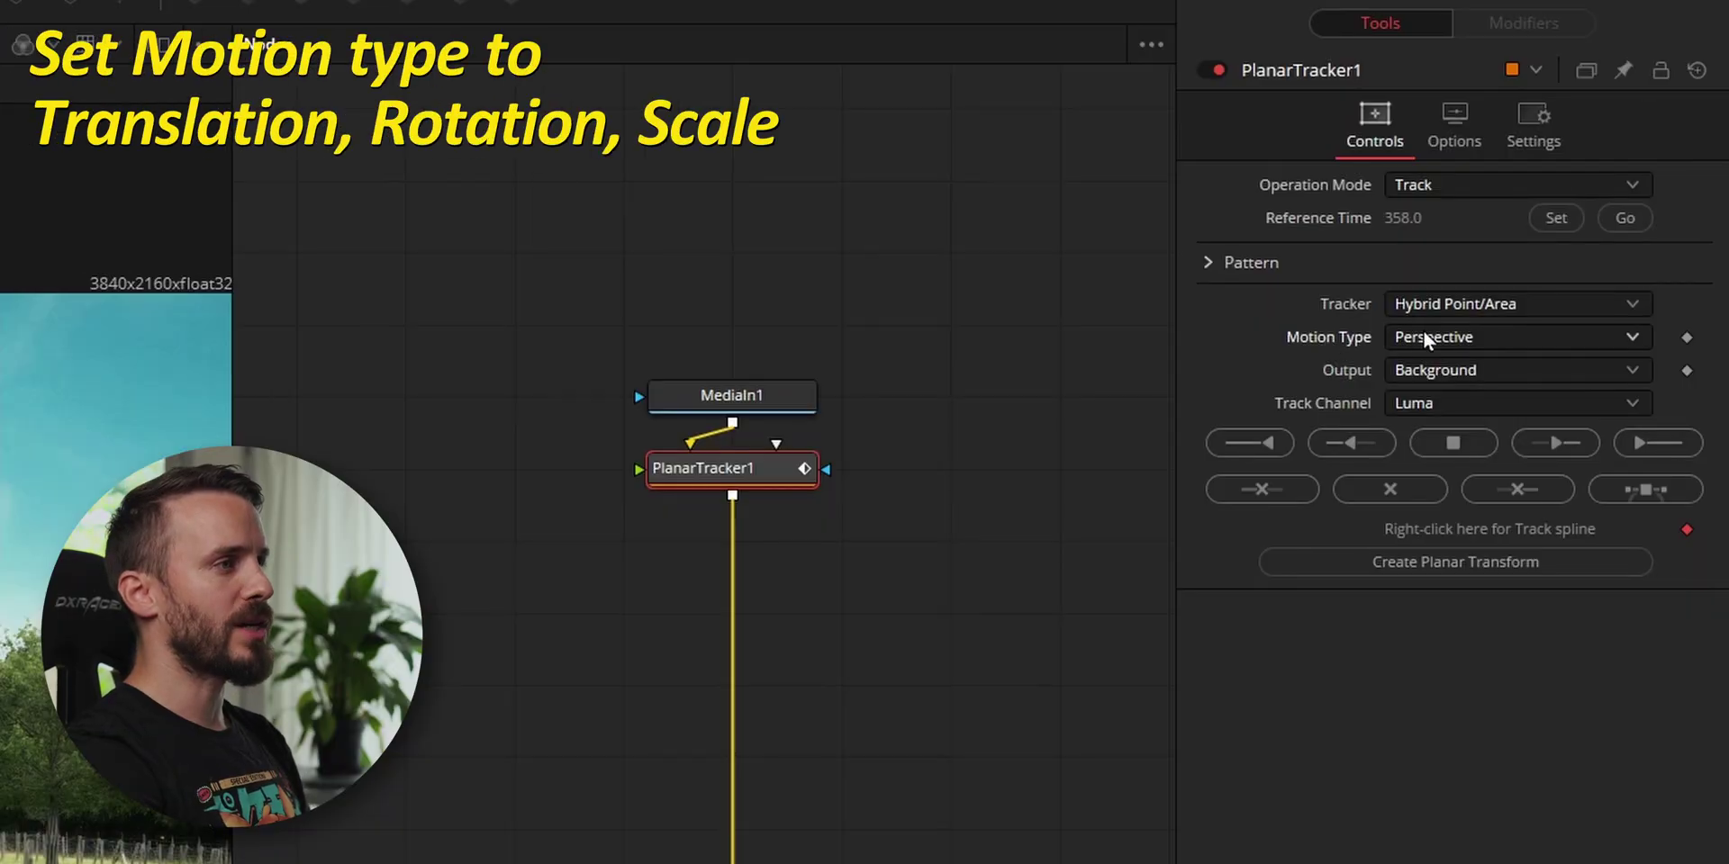
left_click(1423, 337)
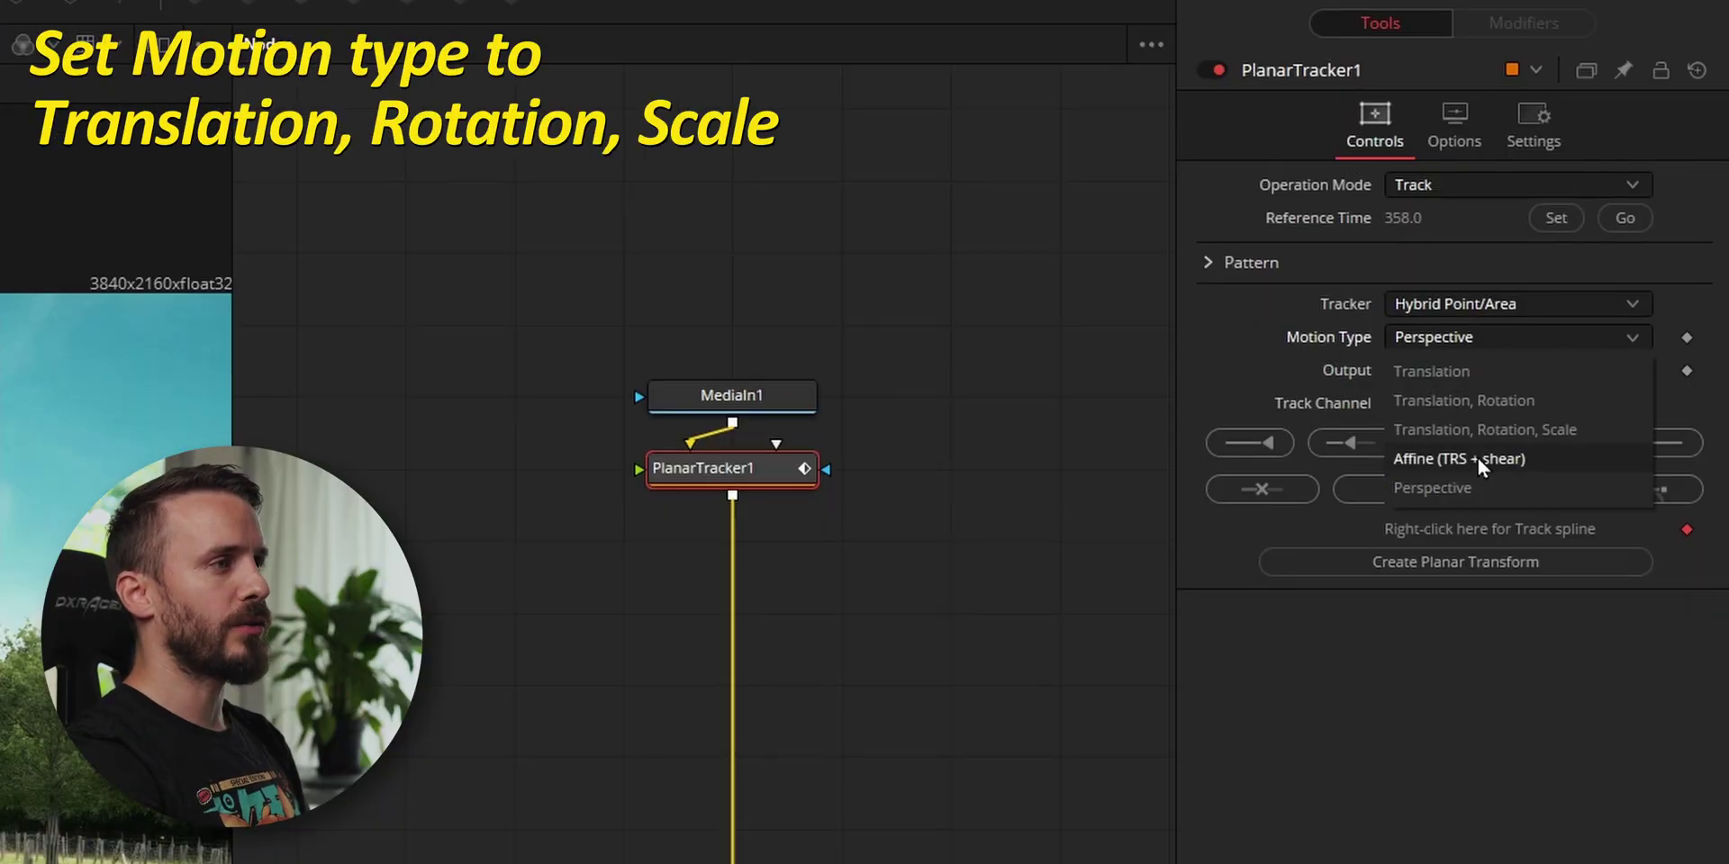
left_click(1470, 429)
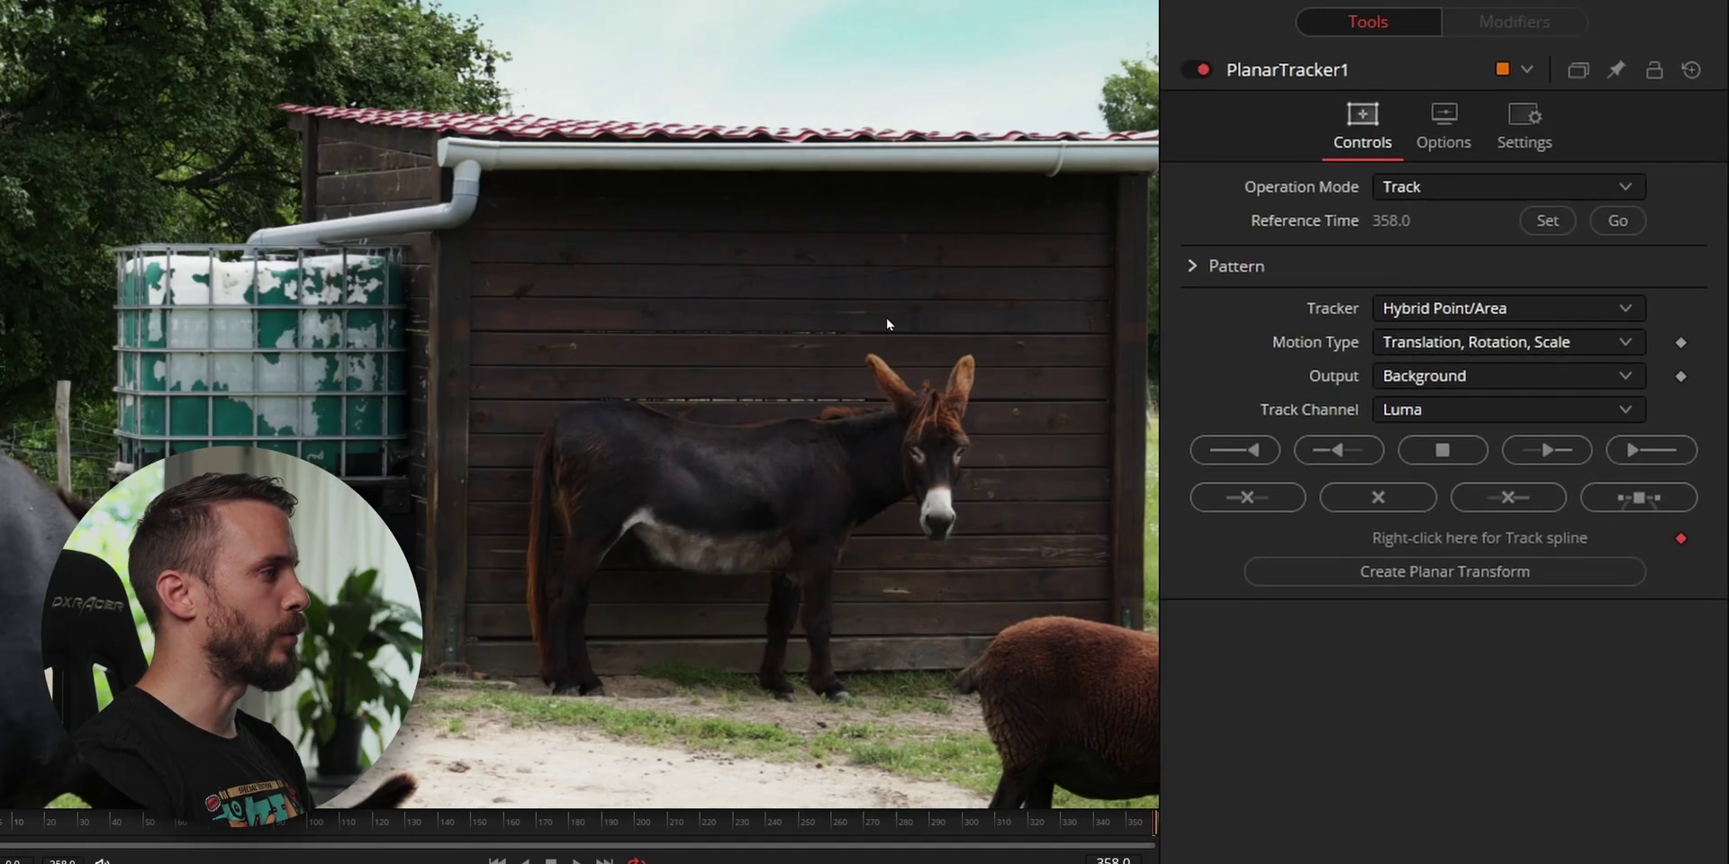
- Draw a closed polygon around the upper shed wall and track it backward from frame 358
left_click(509, 183)
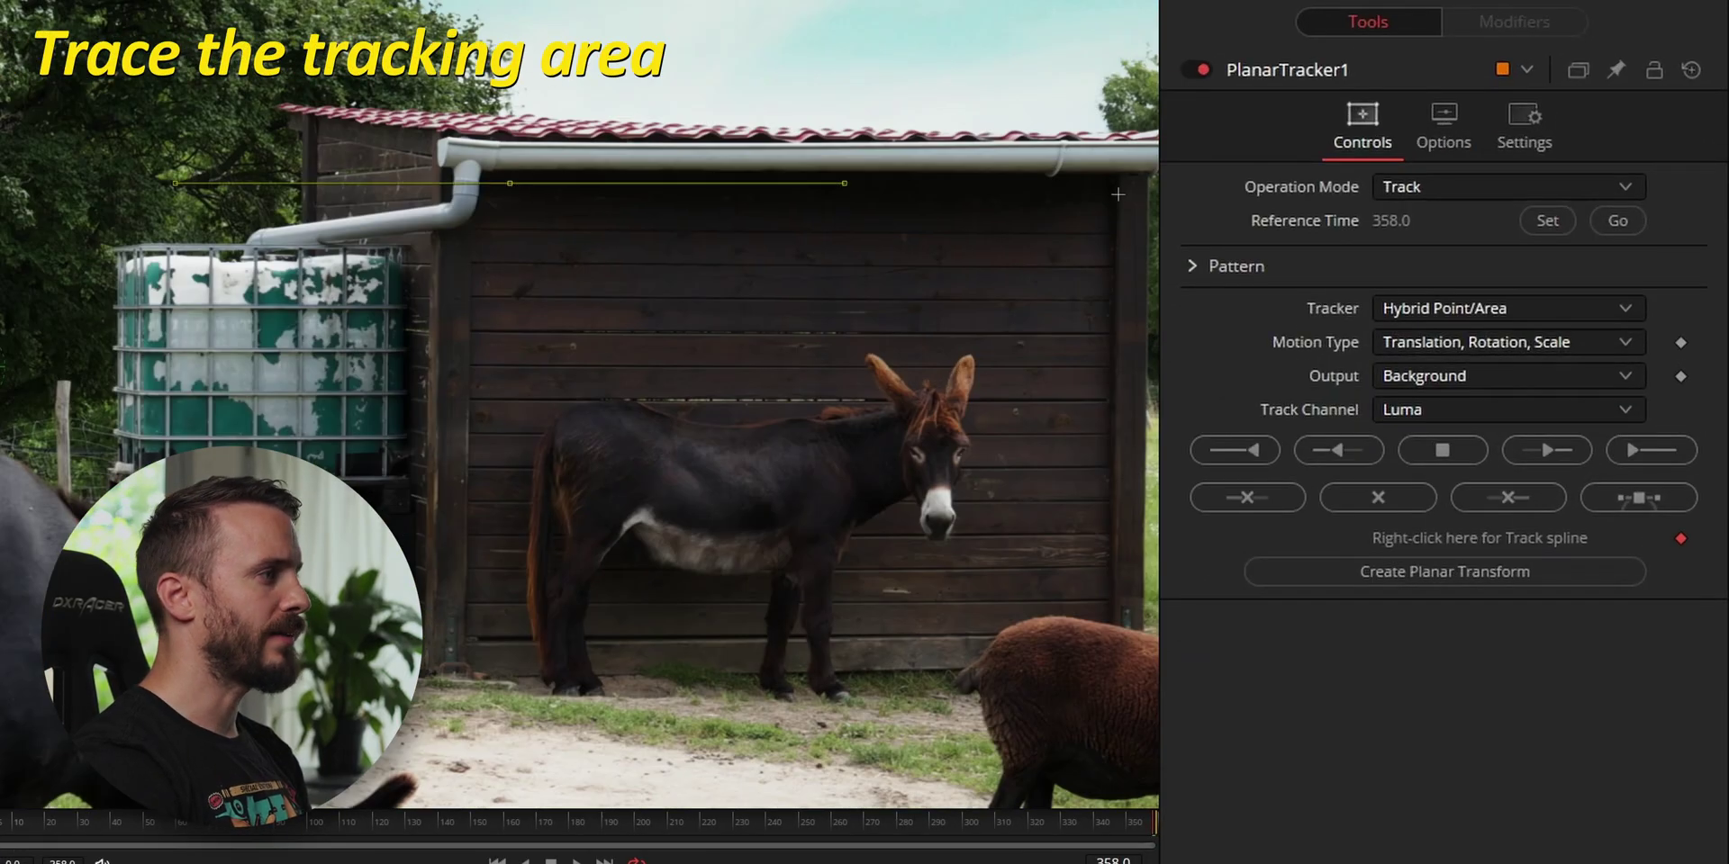
left_click(899, 183)
left_click(1094, 183)
left_click(1090, 289)
left_click(1089, 342)
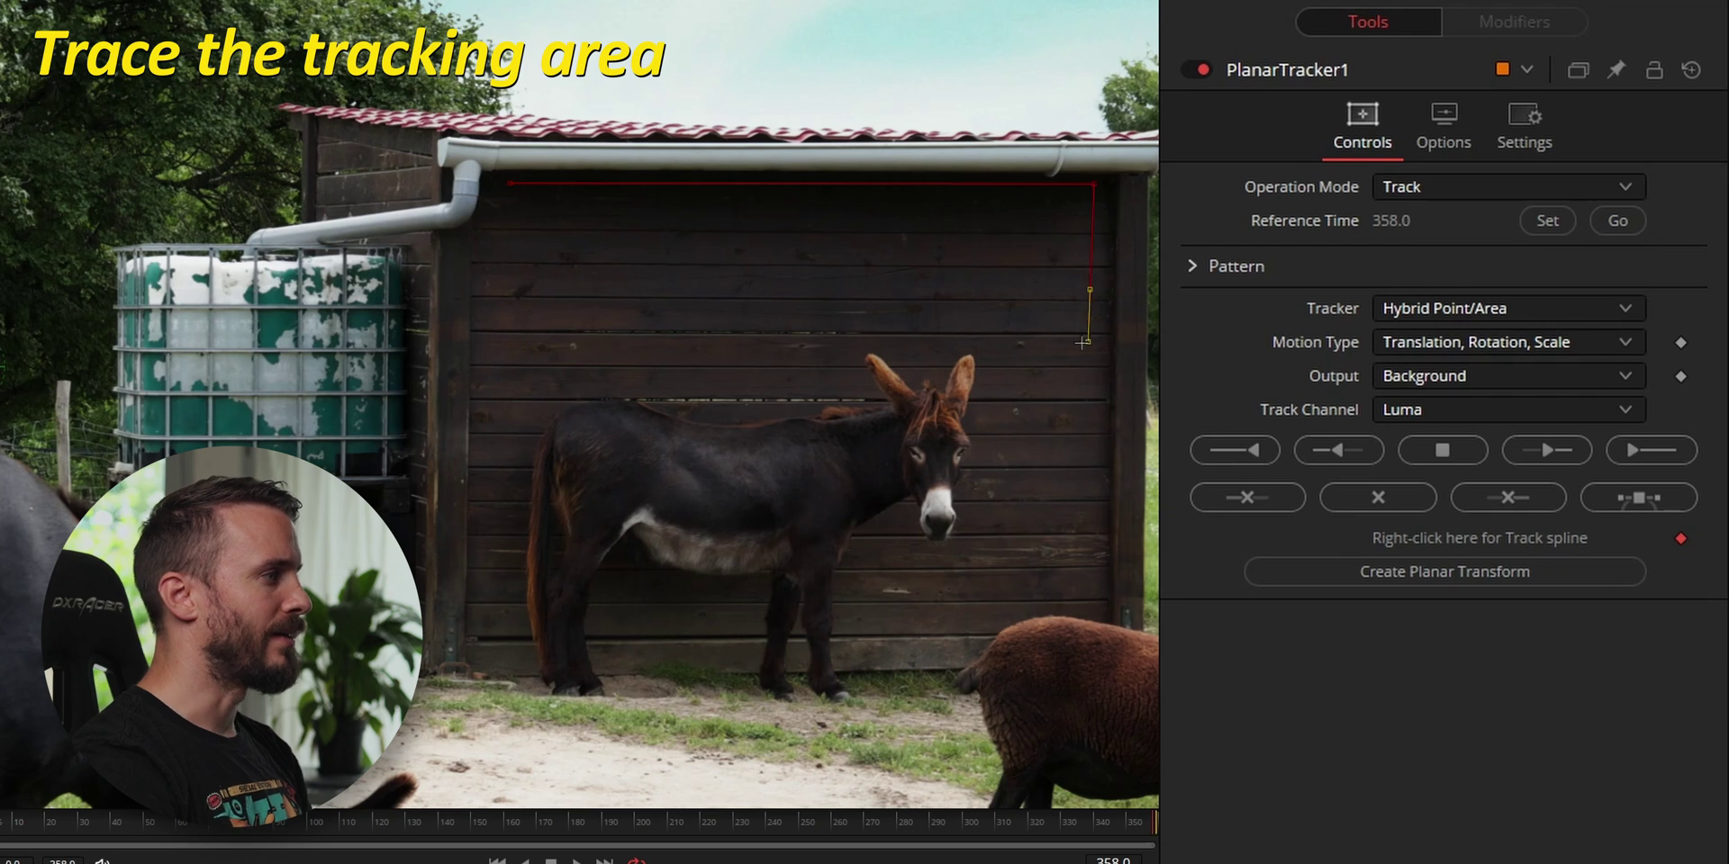
left_click(699, 340)
left_click(504, 340)
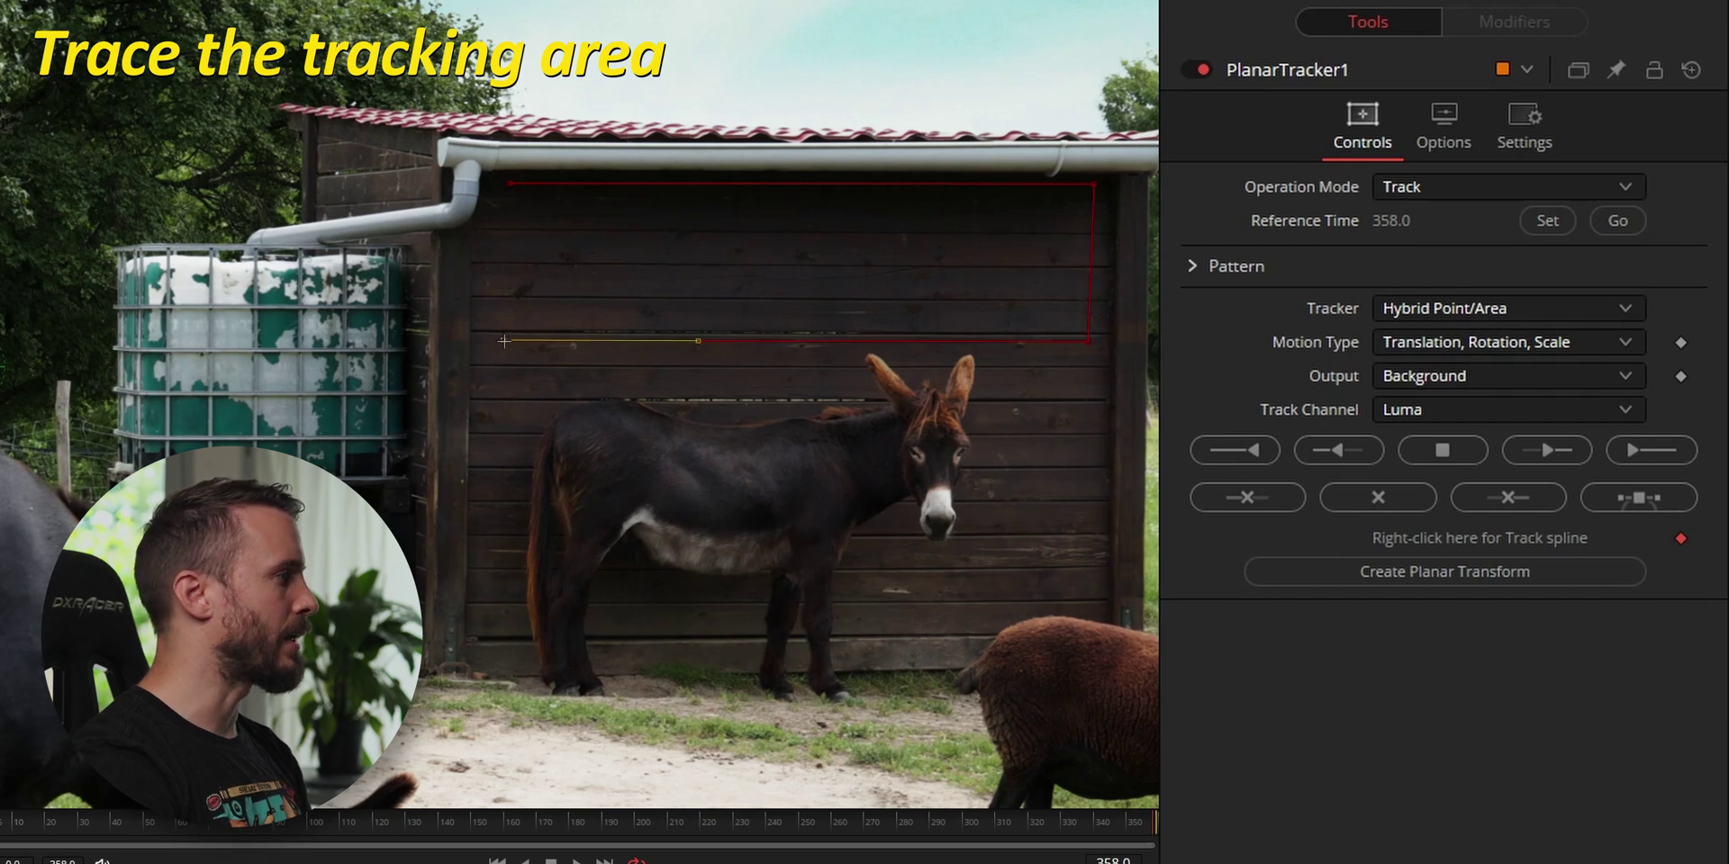
left_click(511, 183)
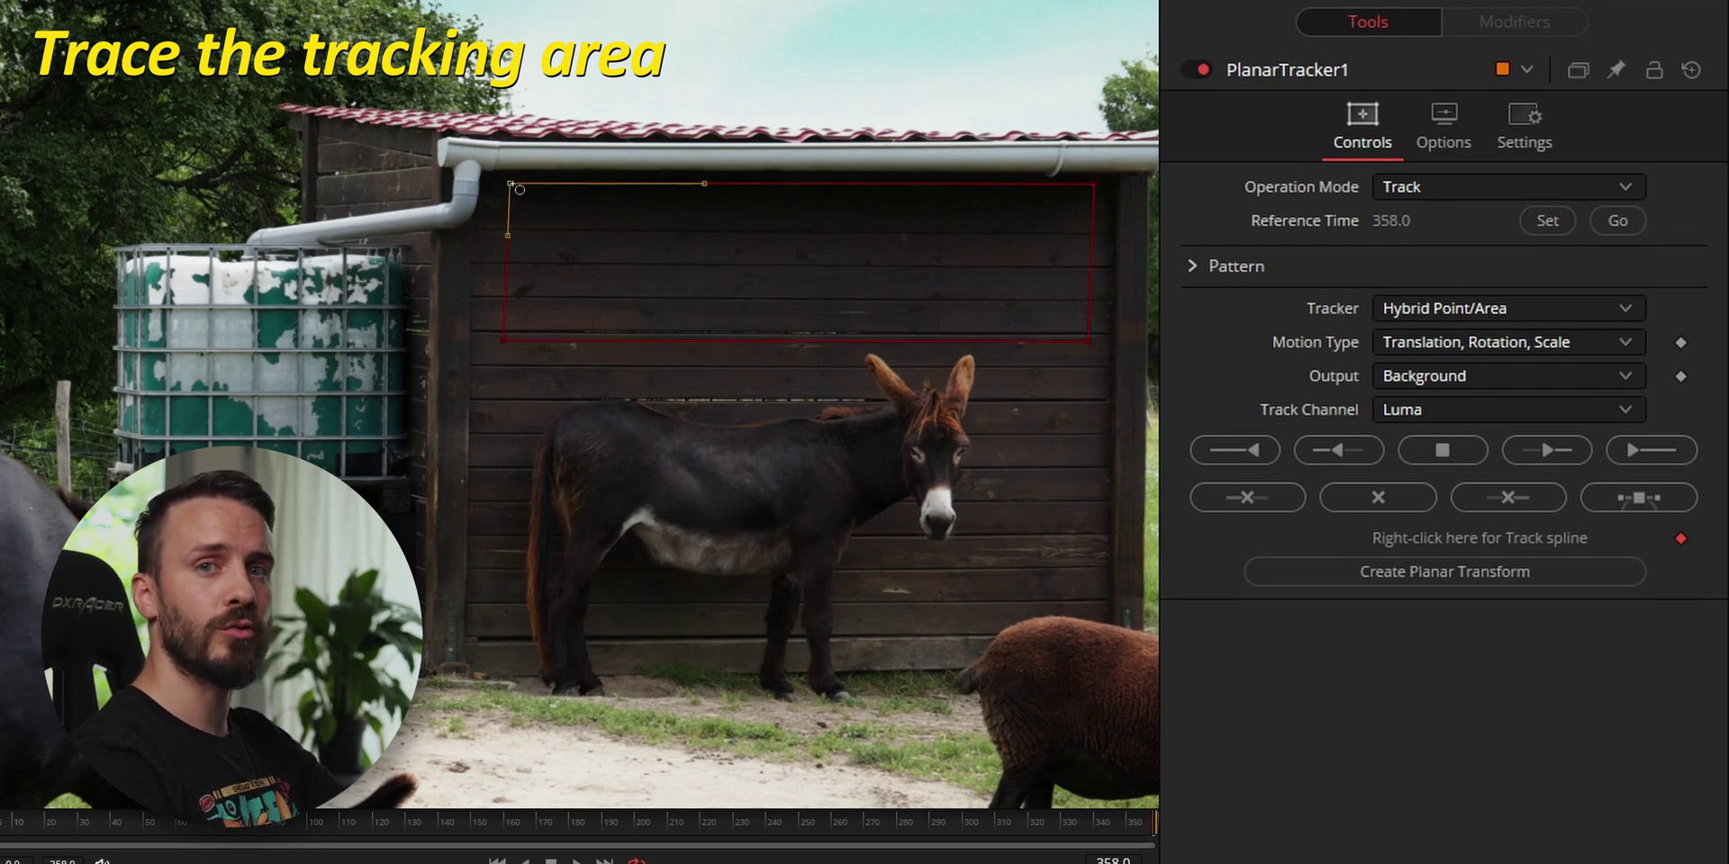
scroll(520, 190, "down", 5)
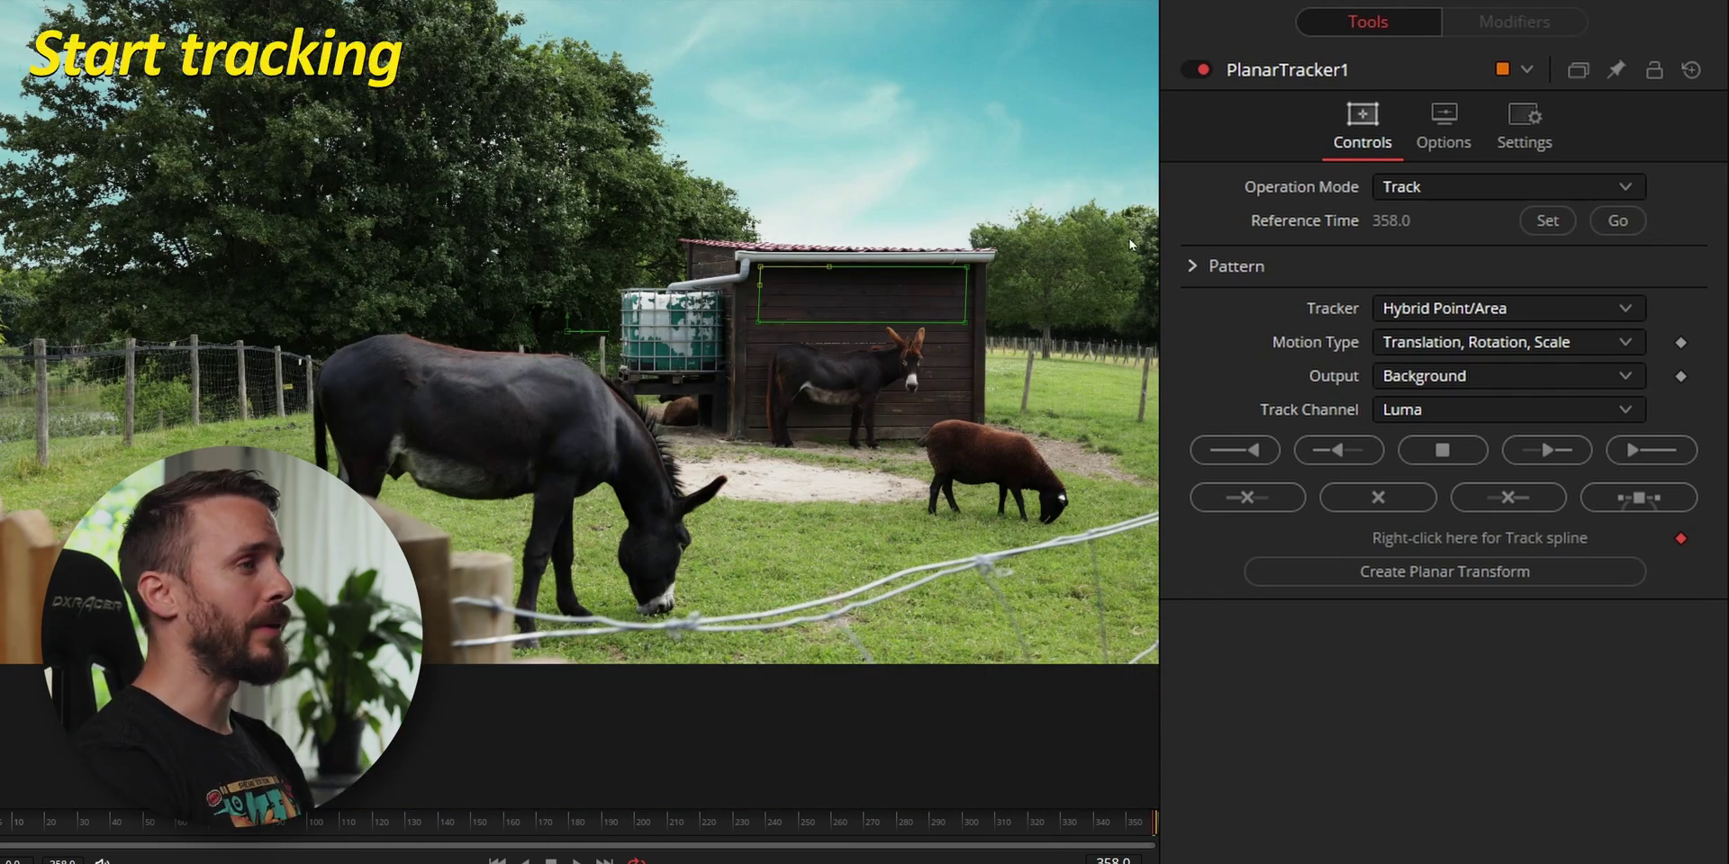
left_click(1231, 445)
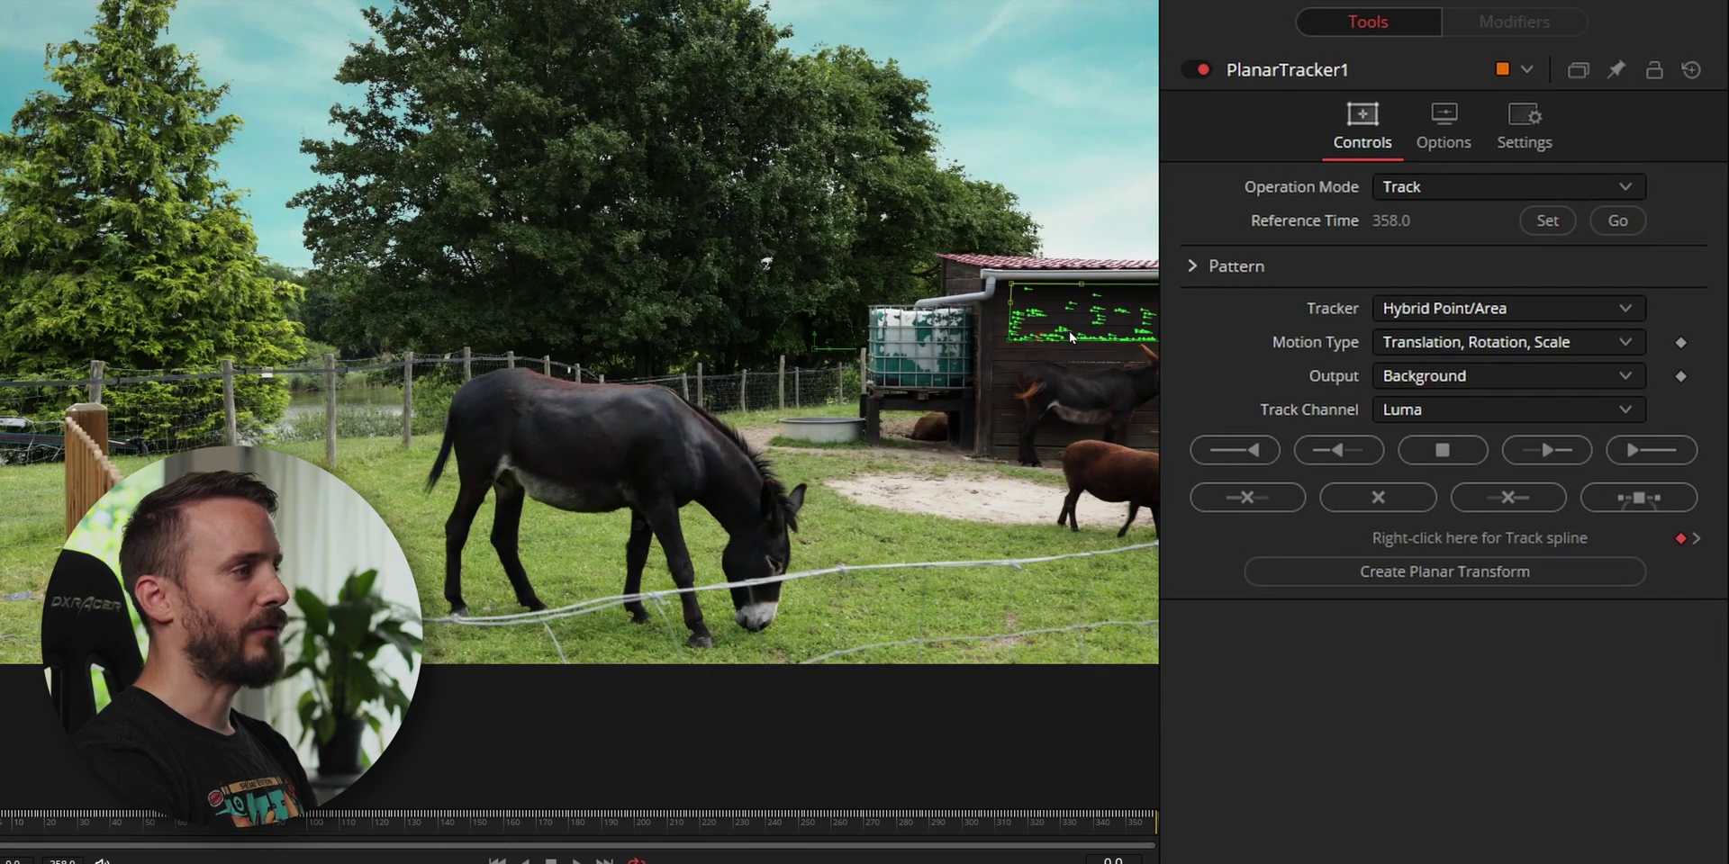
- Return to reference frame 358 and switch the Operation Mode to Corner Pin
left_click(1612, 221)
left_click(1467, 189)
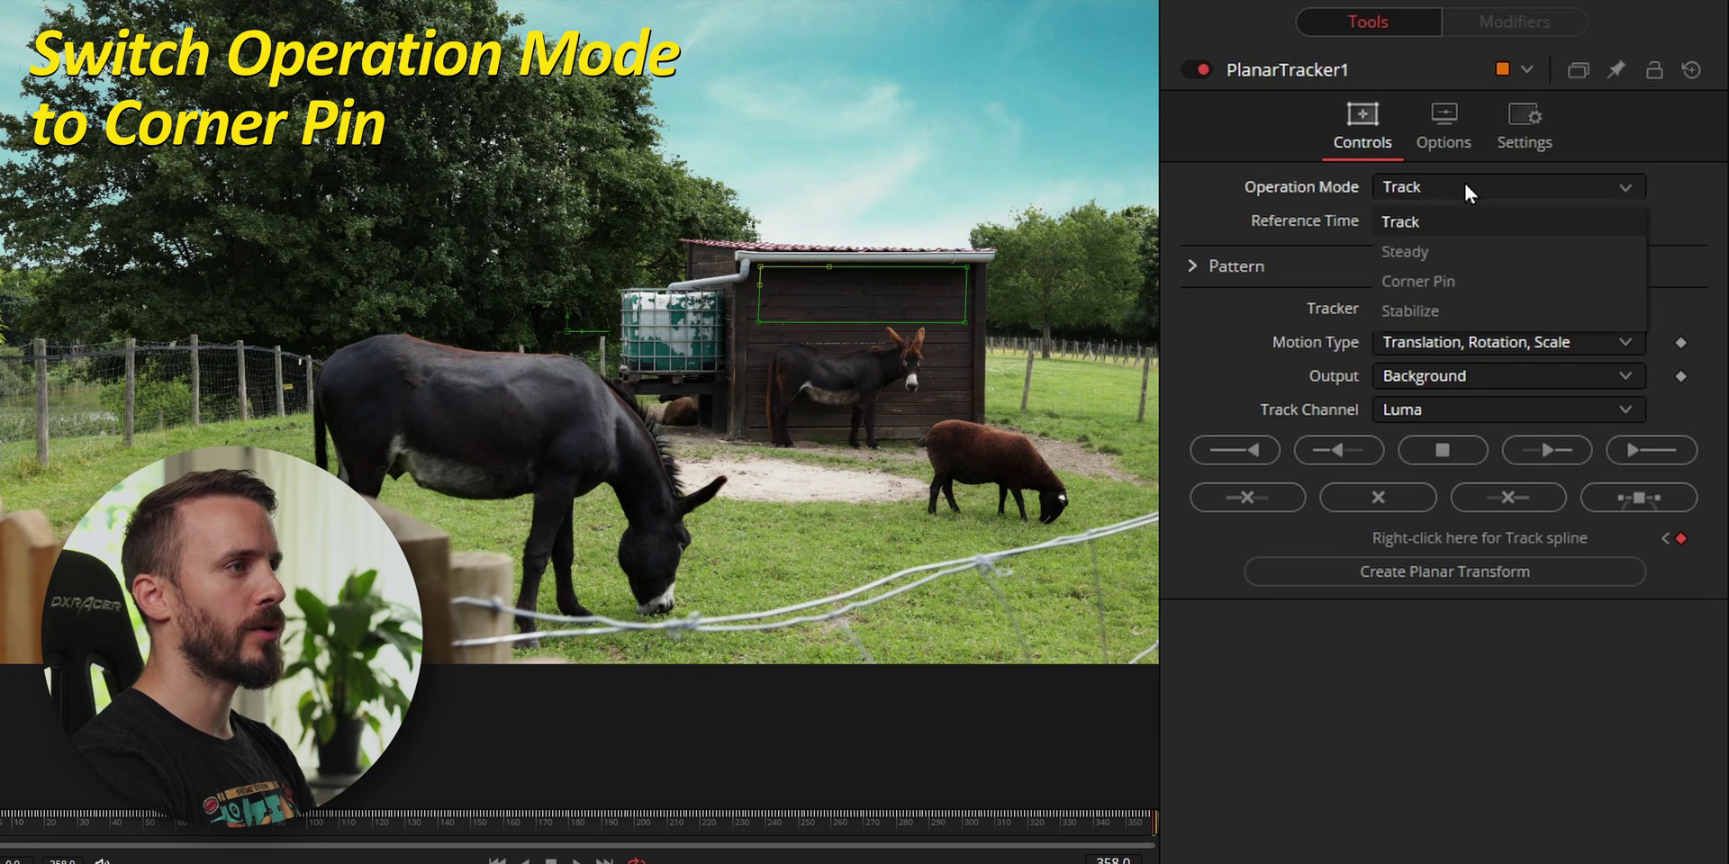
left_click(1451, 281)
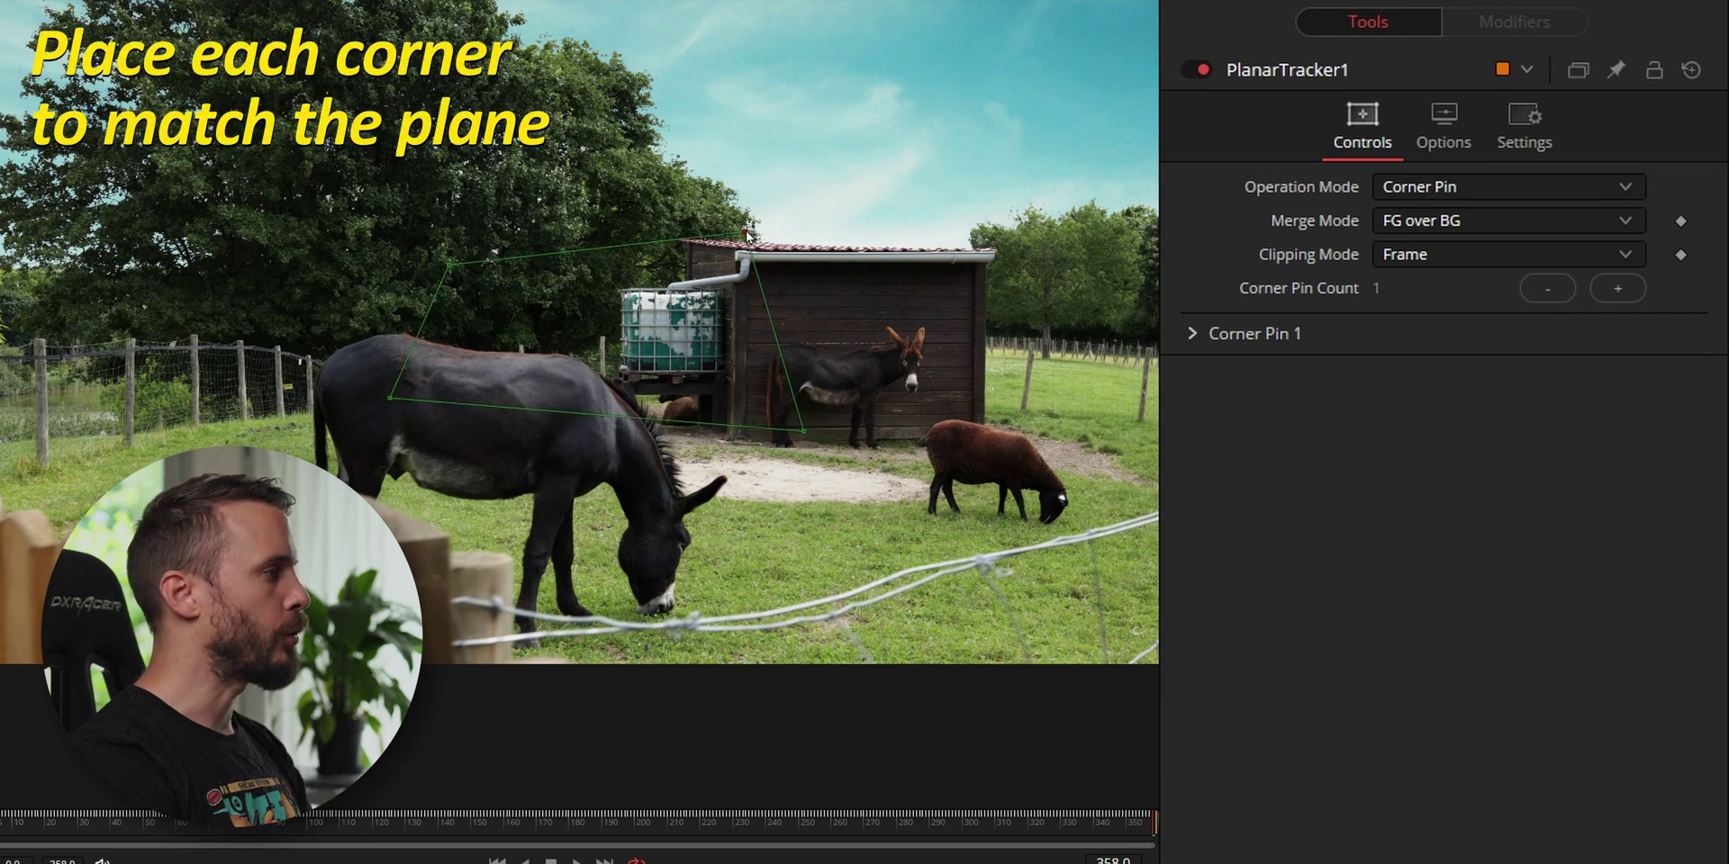
- Drag all four corner-pin corners onto the upper shed wall and fine-tune them to its edges
left_click_drag(747, 236, 964, 270)
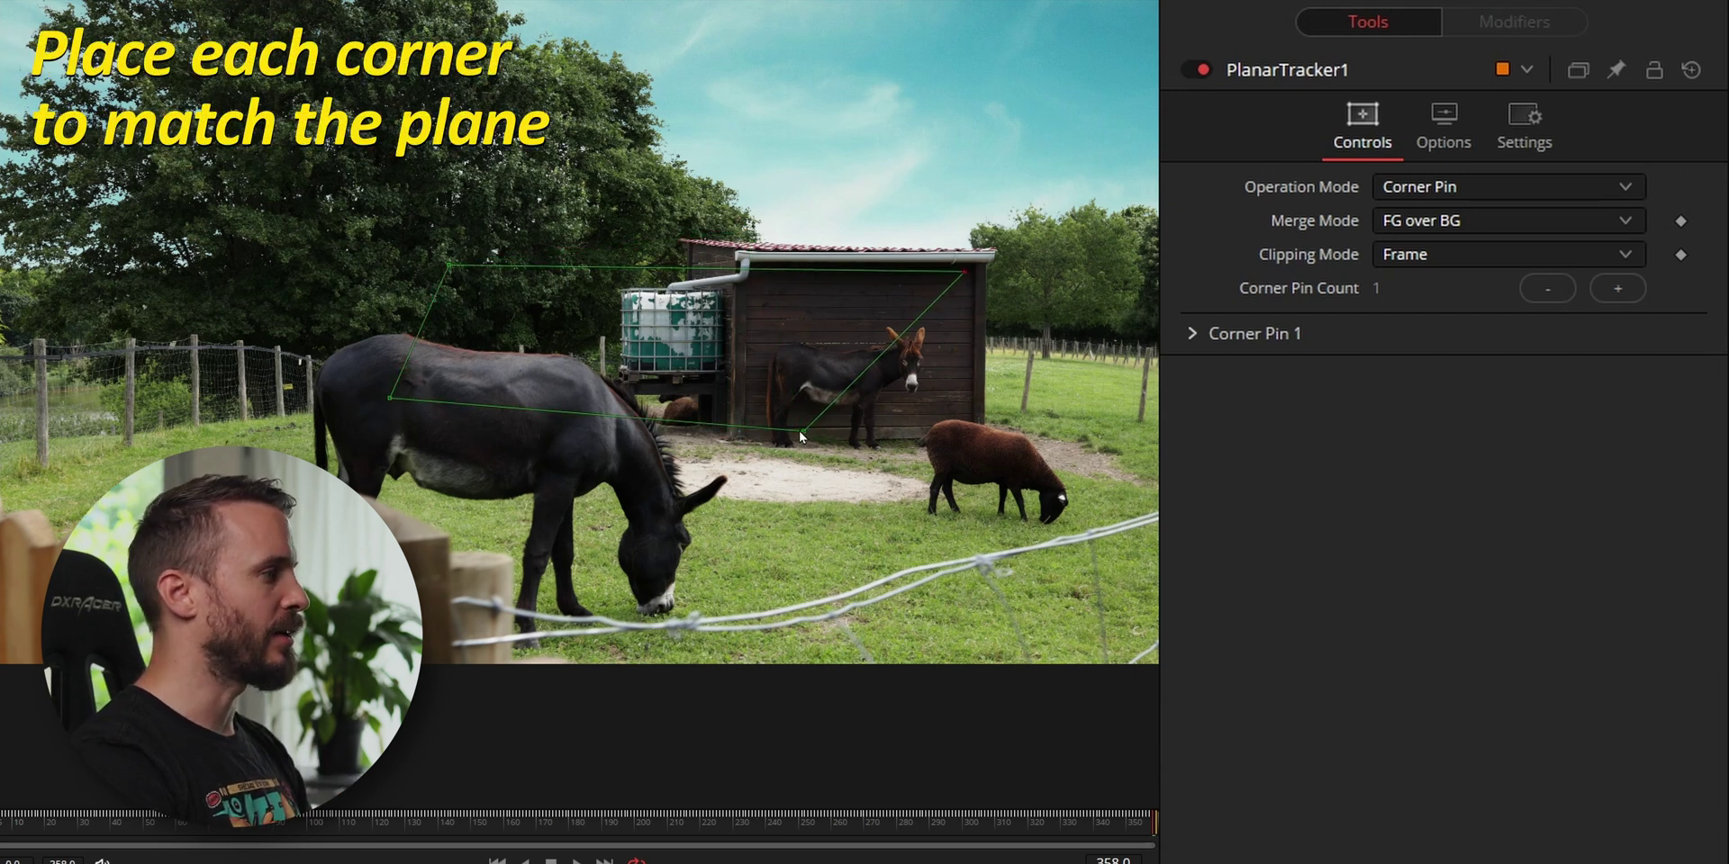
left_click_drag(800, 434, 961, 326)
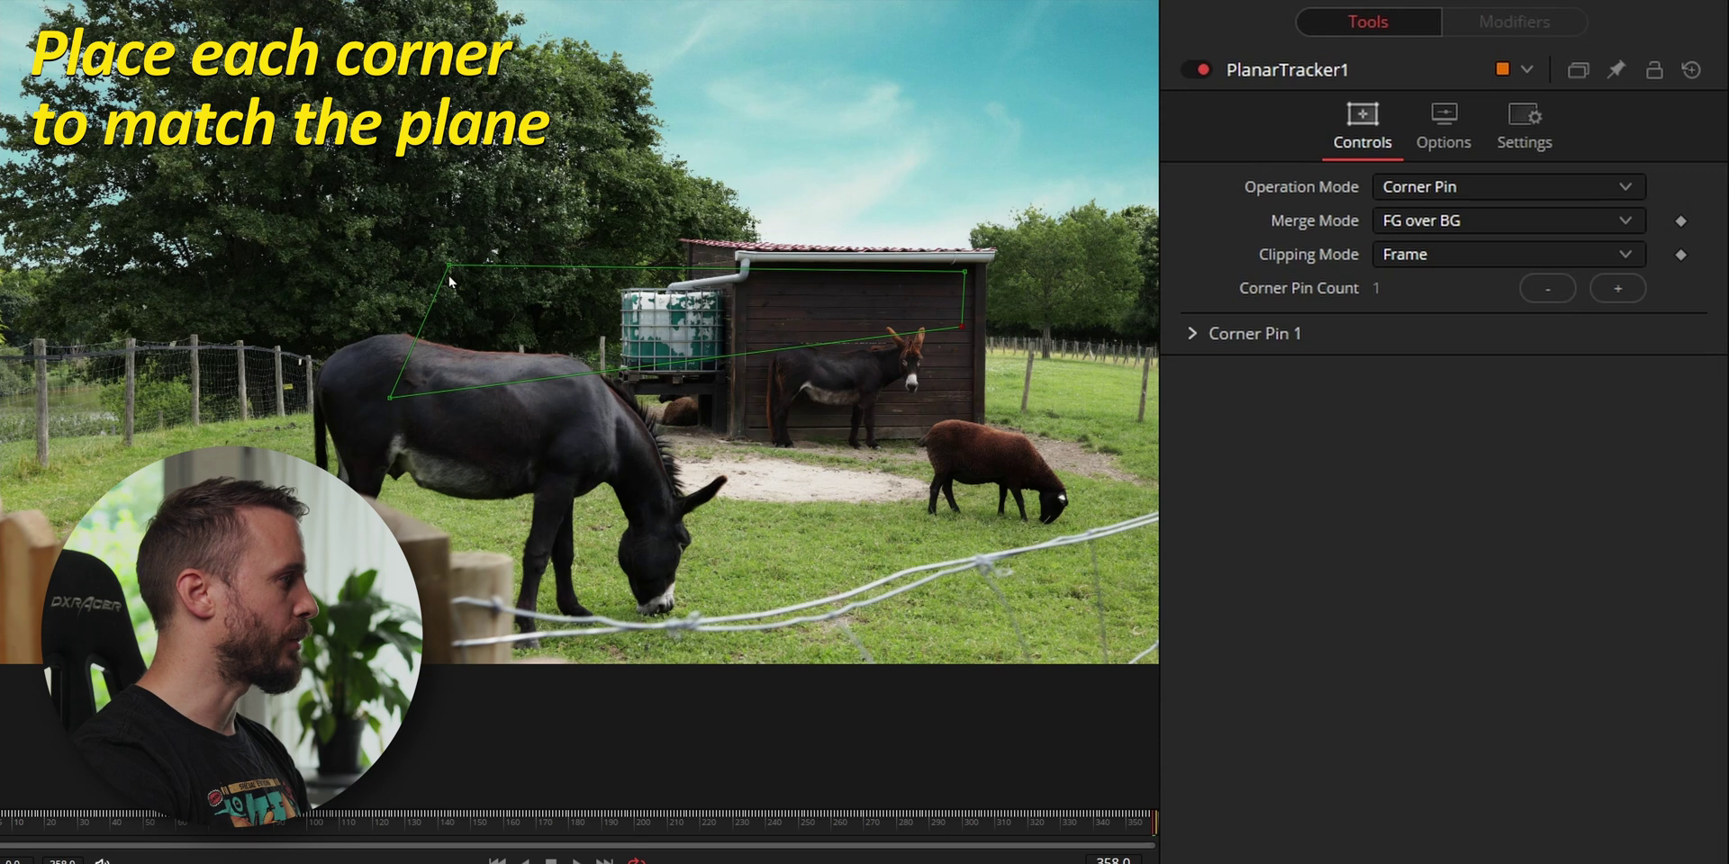
left_click_drag(450, 267, 768, 271)
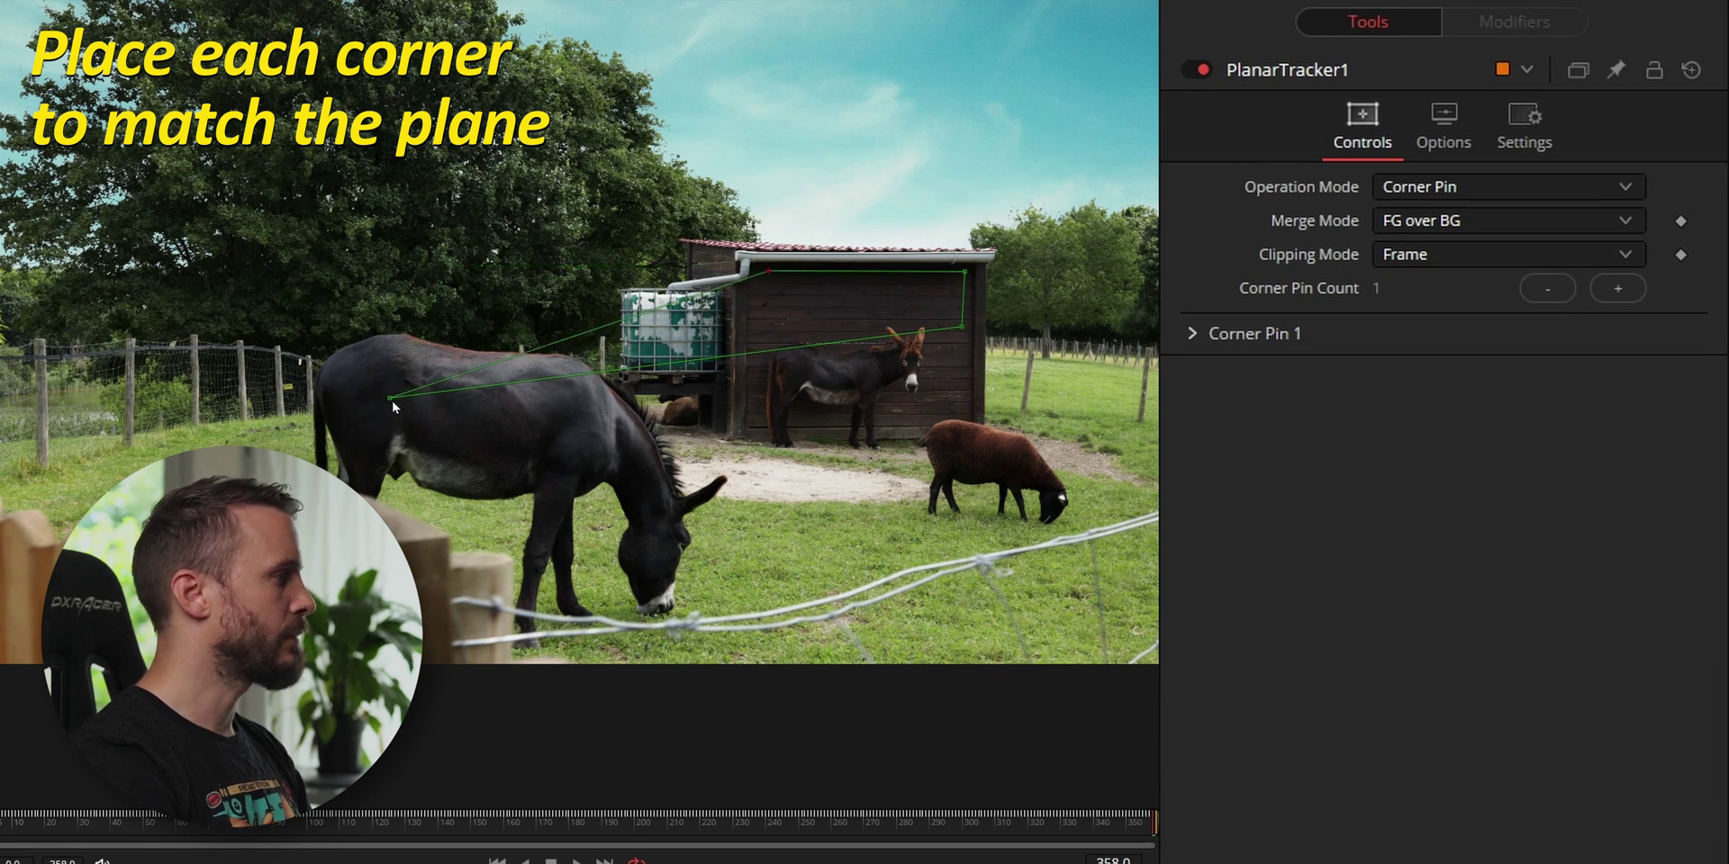
left_click_drag(390, 398, 771, 320)
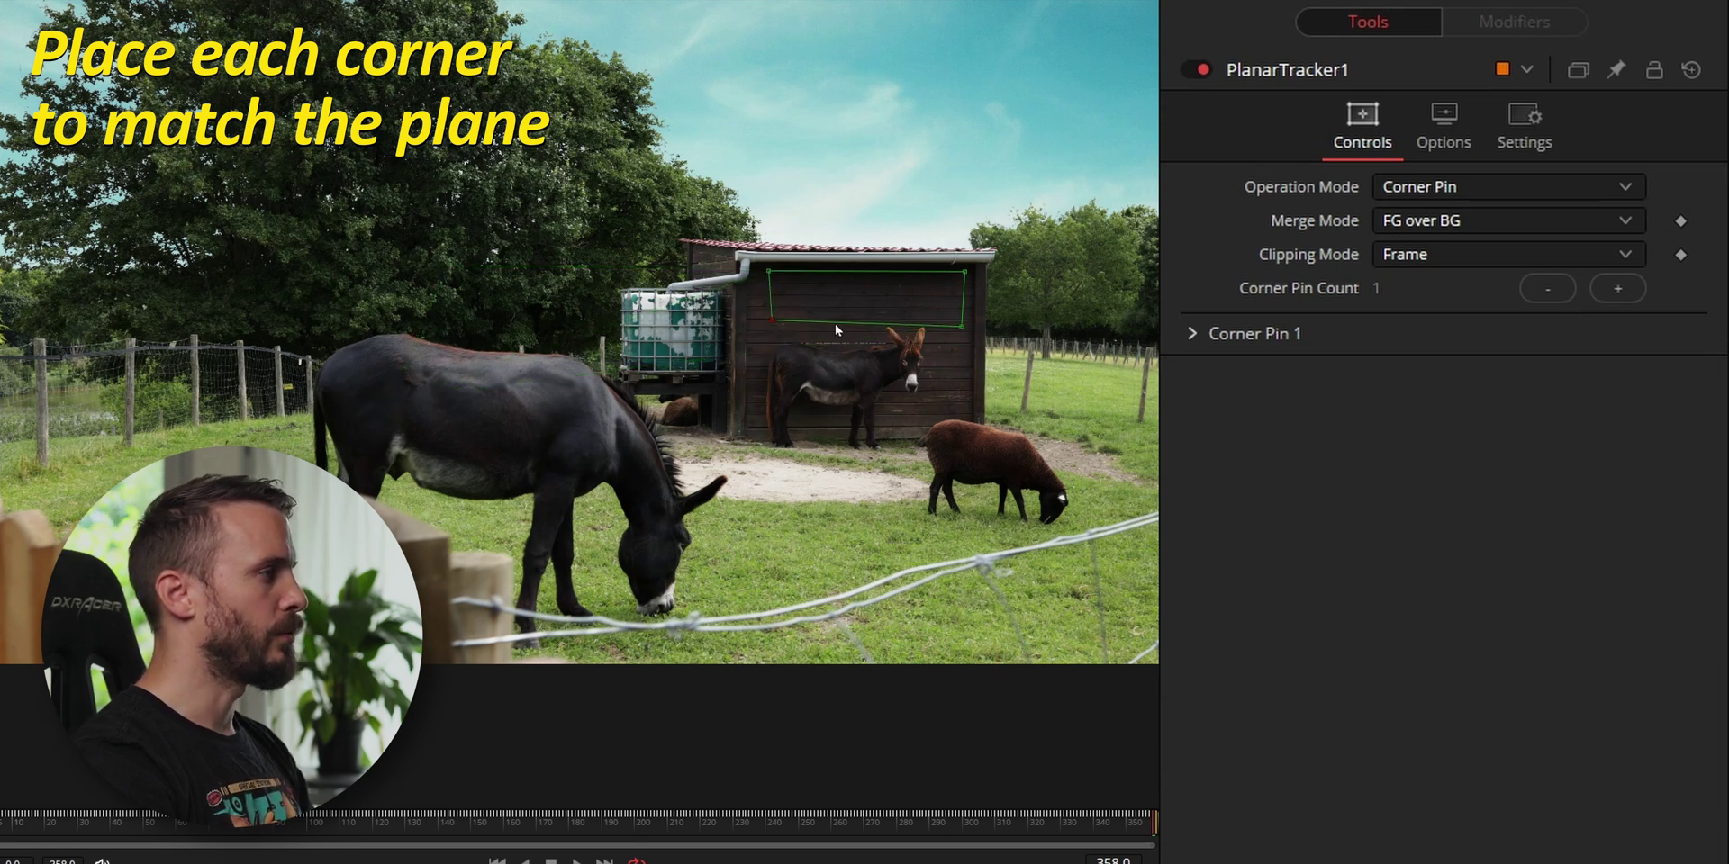
scroll(835, 322, "up", 4)
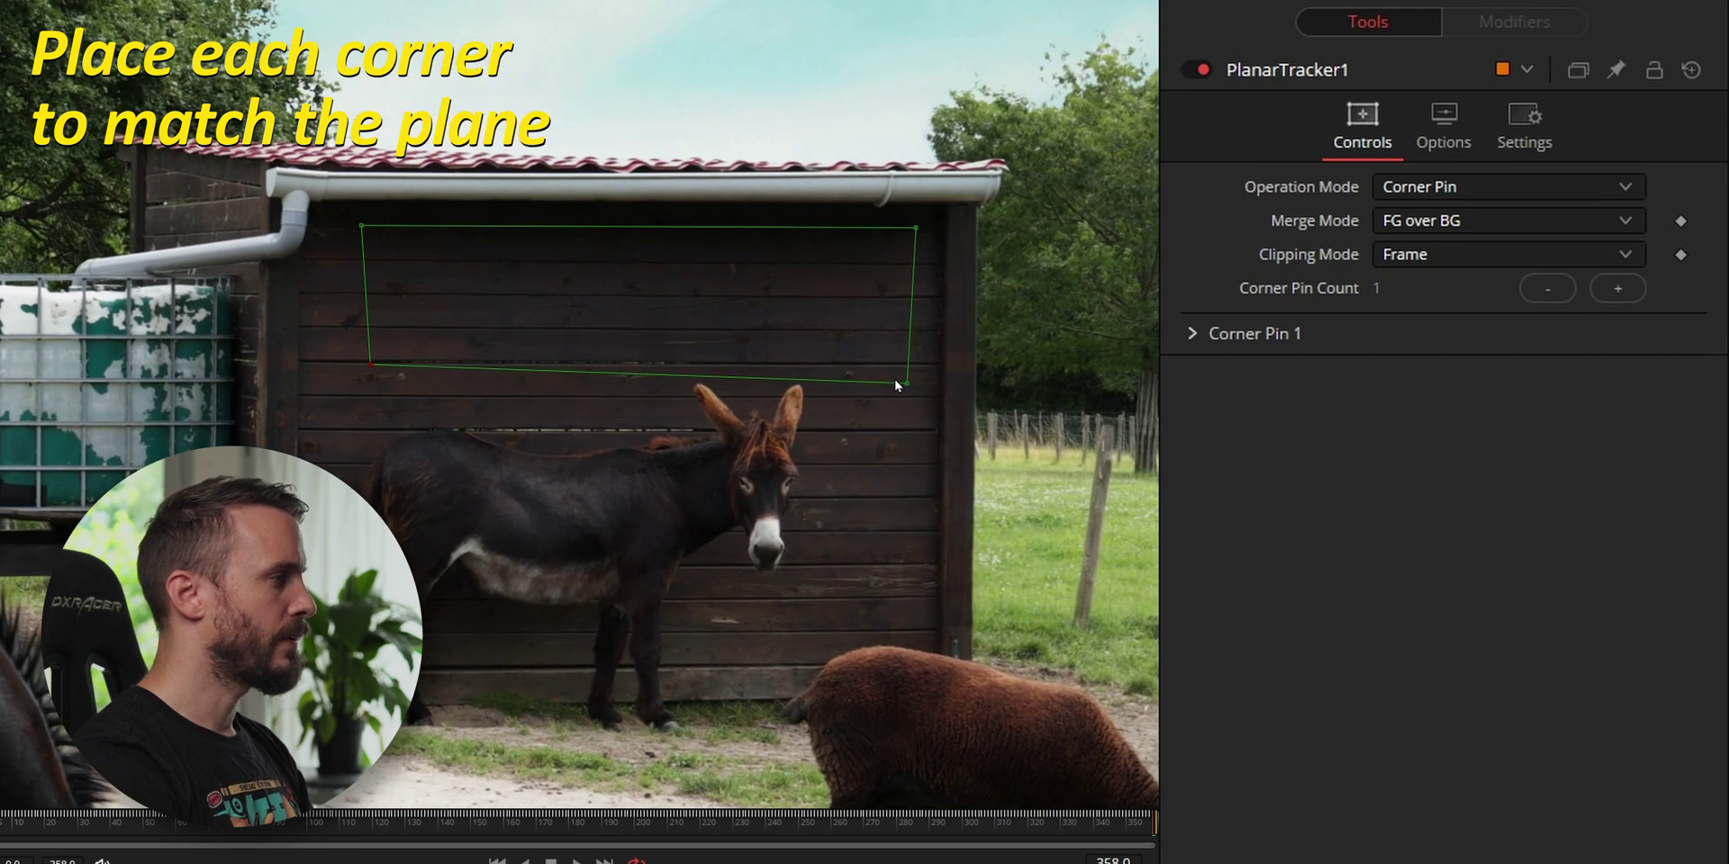
left_click_drag(905, 385, 920, 376)
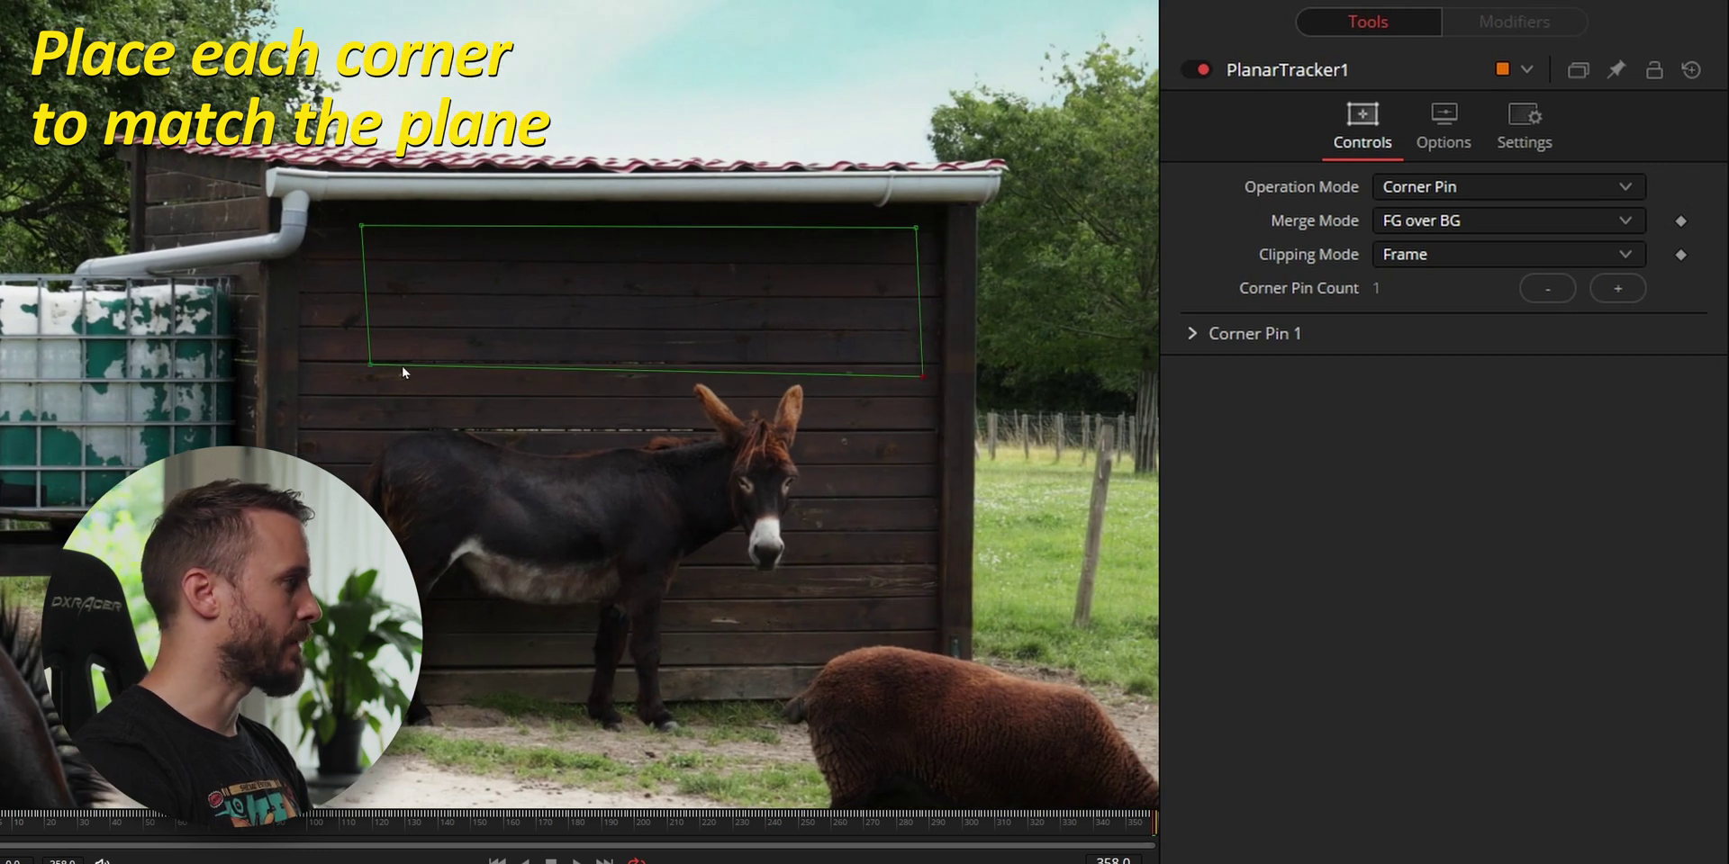
left_click_drag(371, 365, 350, 376)
left_click_drag(360, 228, 352, 213)
left_click_drag(916, 228, 920, 213)
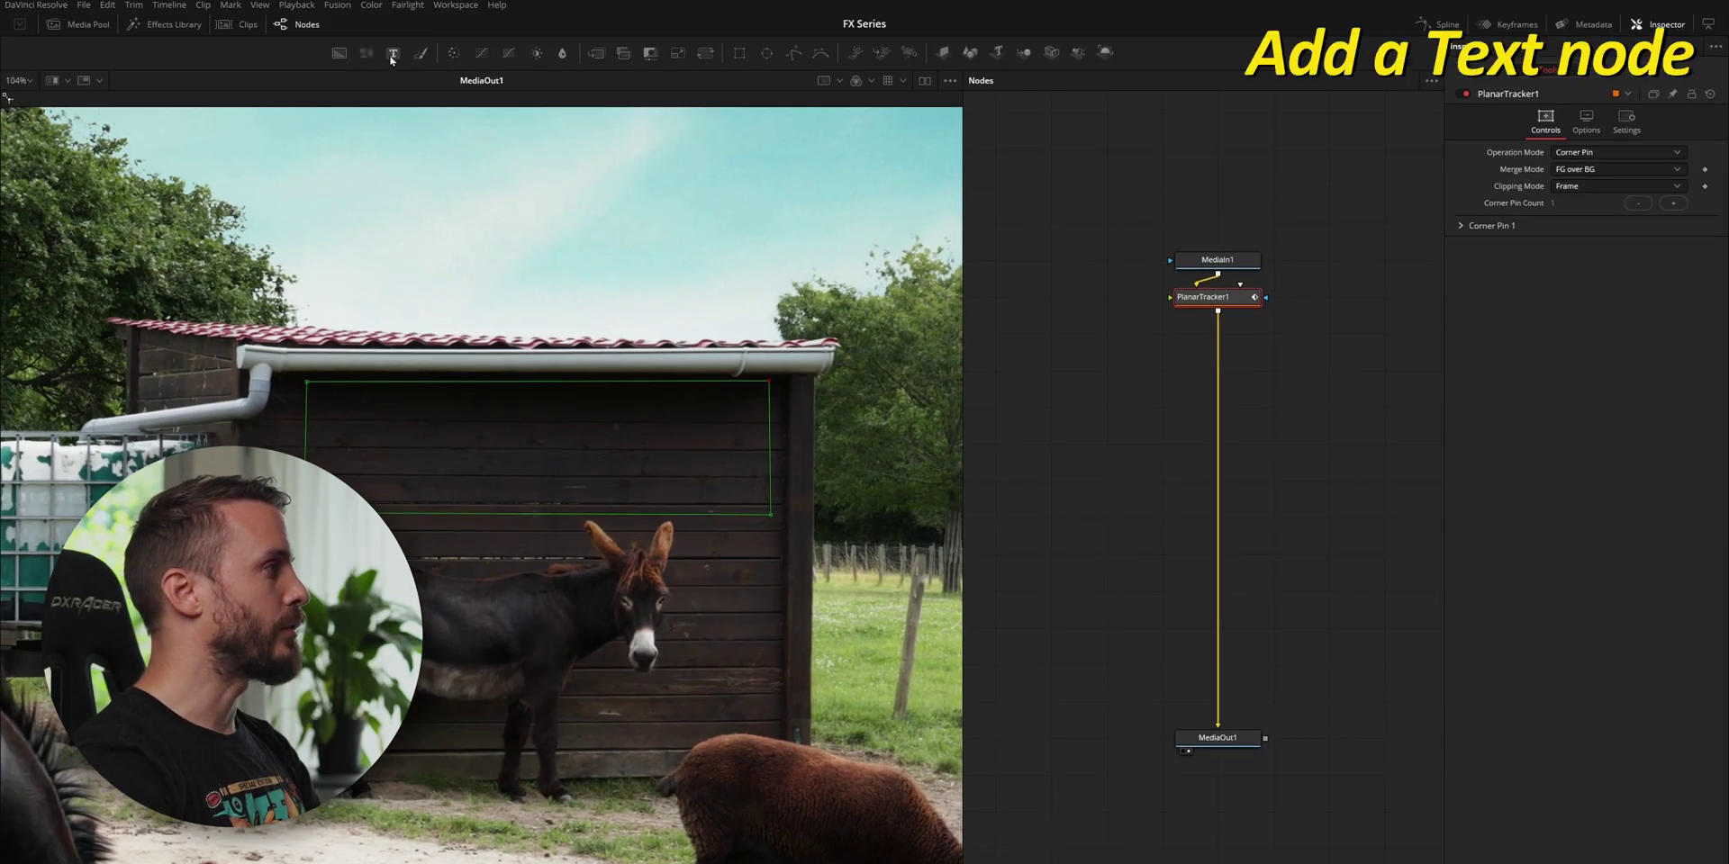
- Add a Text1 node, connect it into PlanarTracker1, and move it left in the graph
left_click_drag(391, 60, 1099, 337)
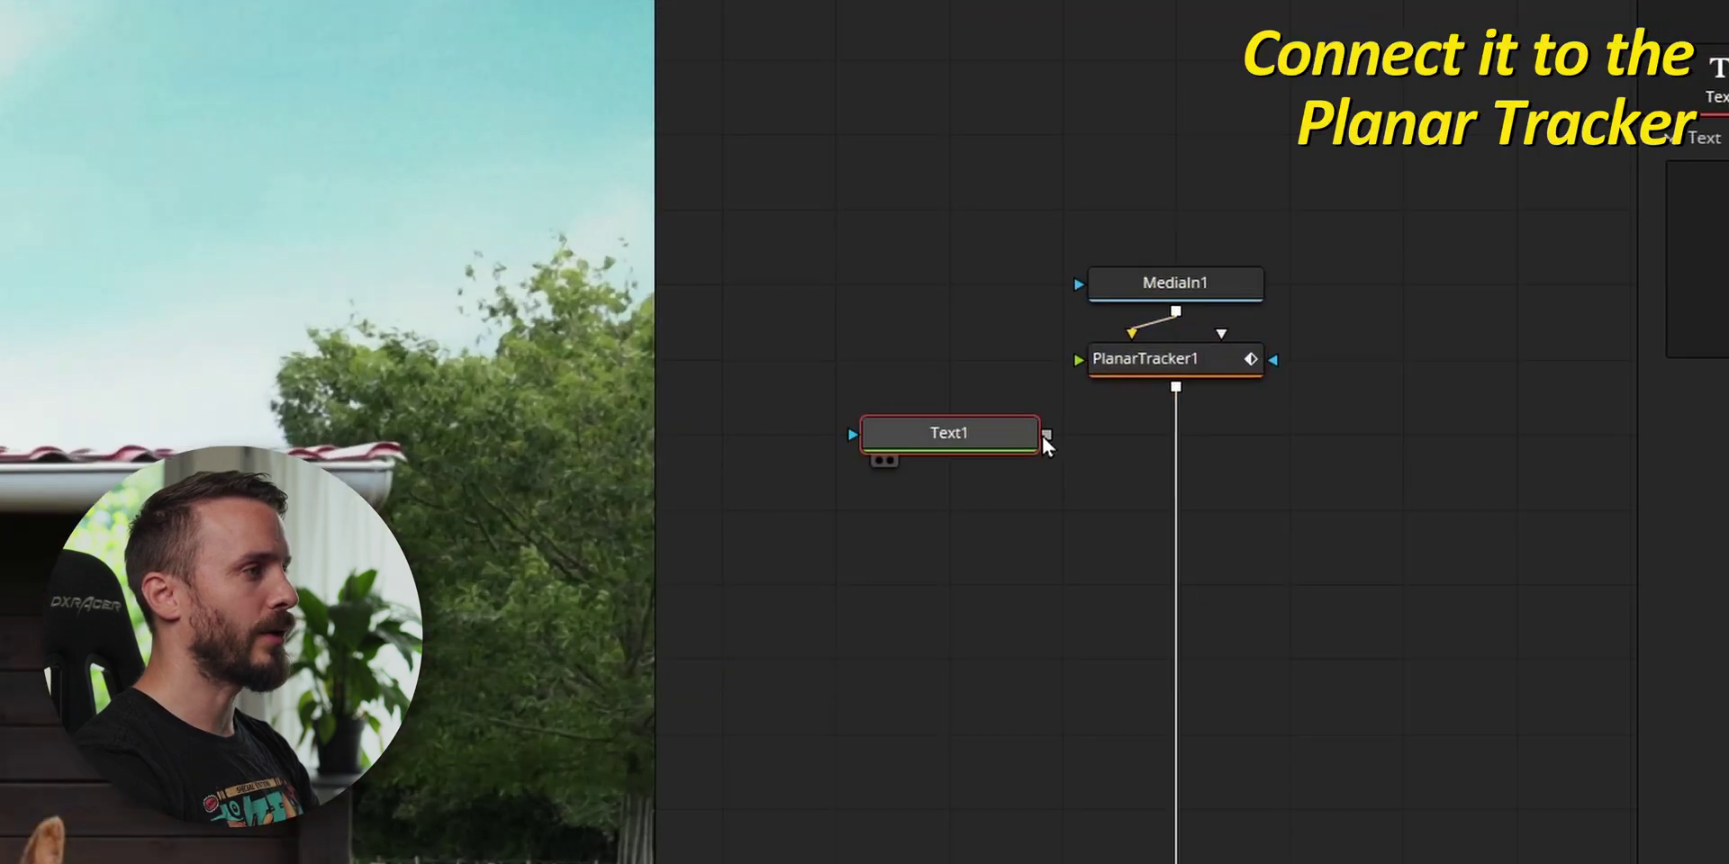
left_click_drag(1045, 436, 1139, 360)
left_click_drag(919, 446, 804, 446)
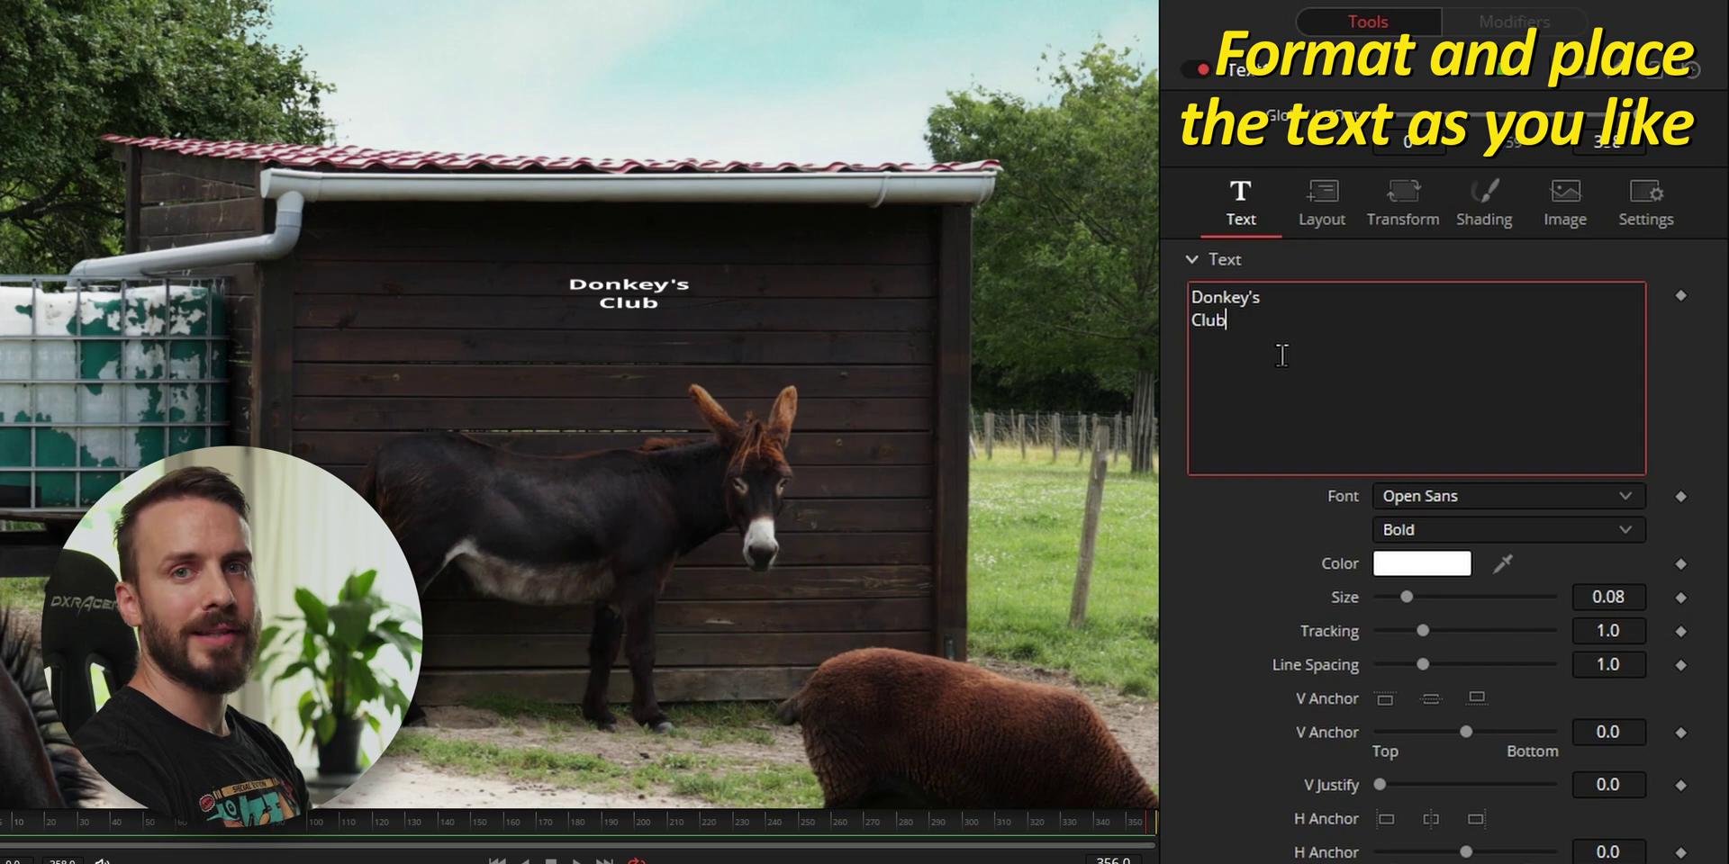
- Style the Donkey's Club text in Memoriam Pro, size 0.5, line spacing 0.571, Center Y 0.352
left_click(1520, 496)
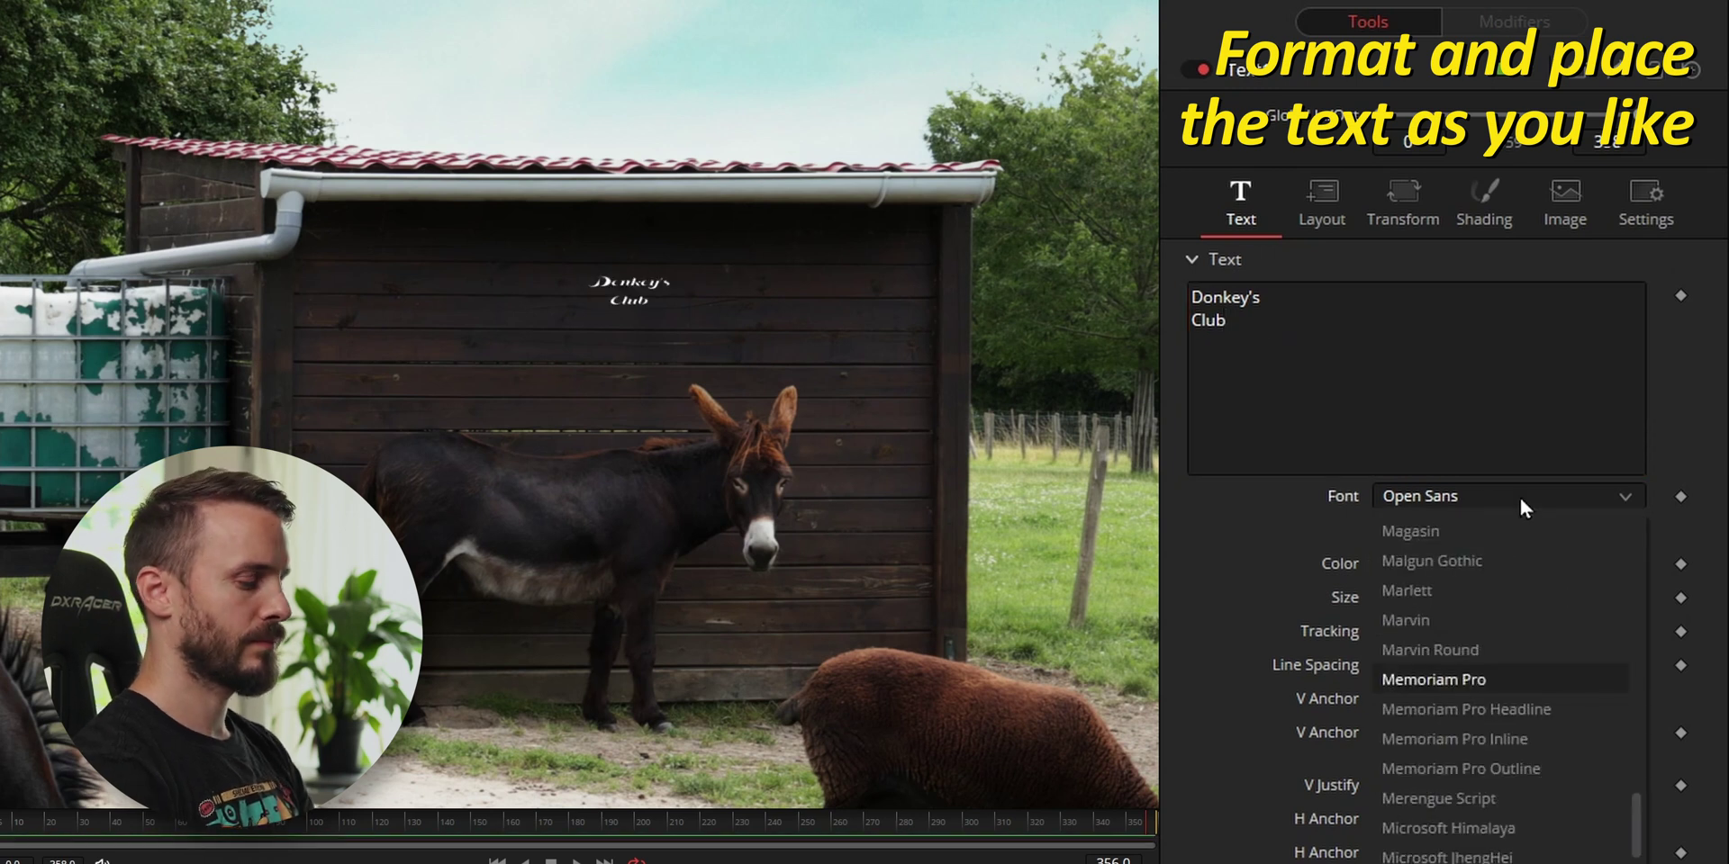
key("Return")
left_click_drag(1405, 597, 1618, 598)
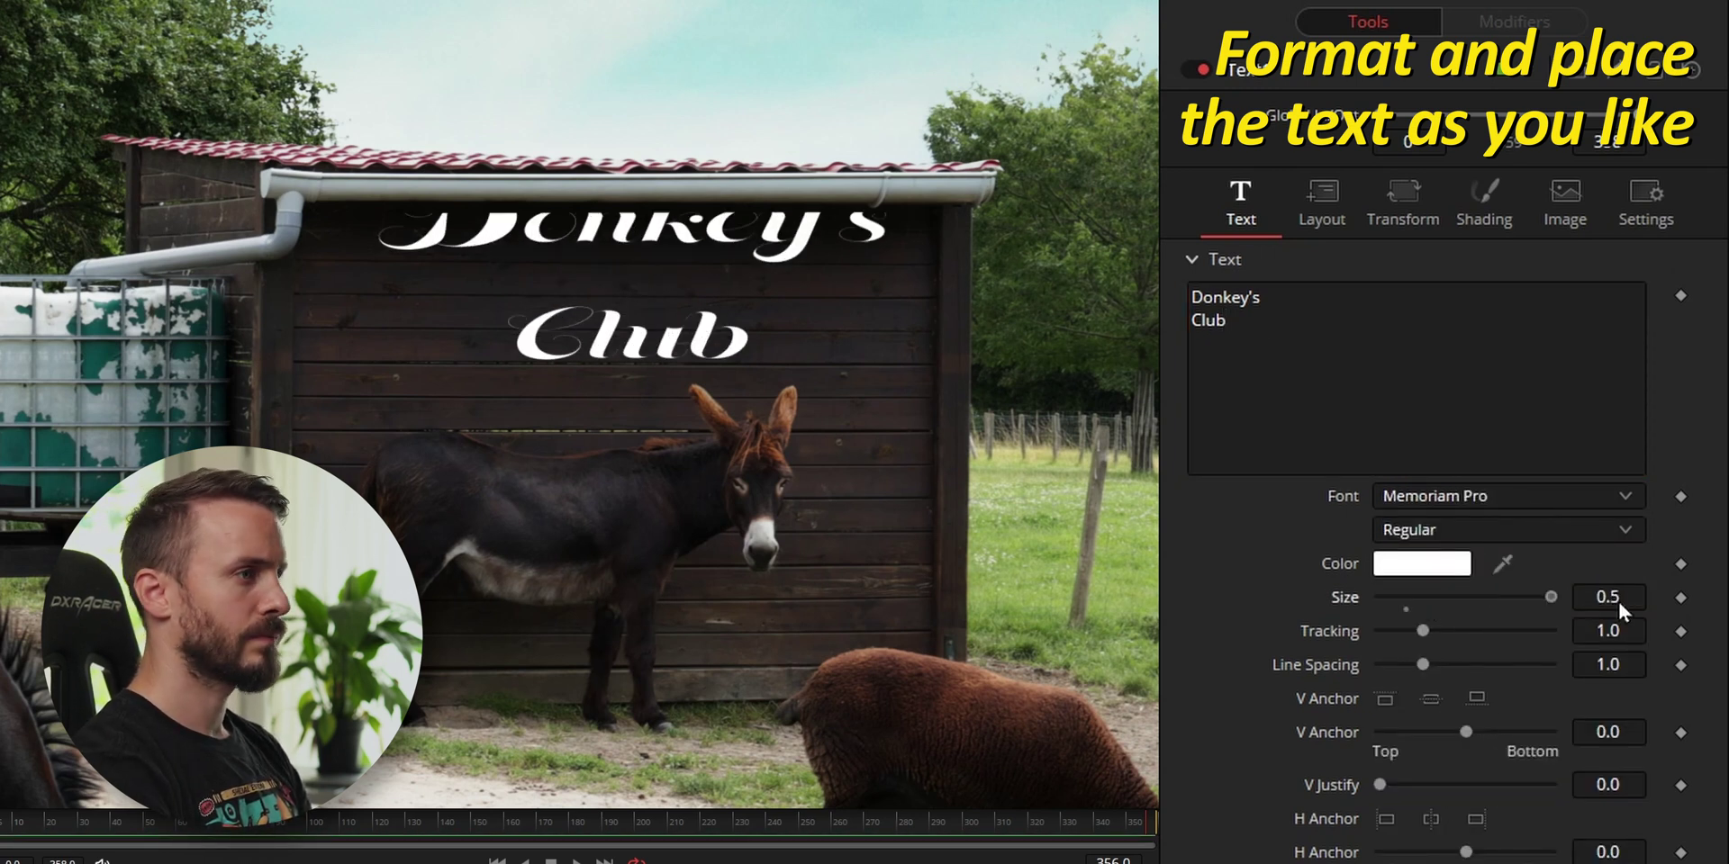
left_click_drag(1607, 665, 1544, 664)
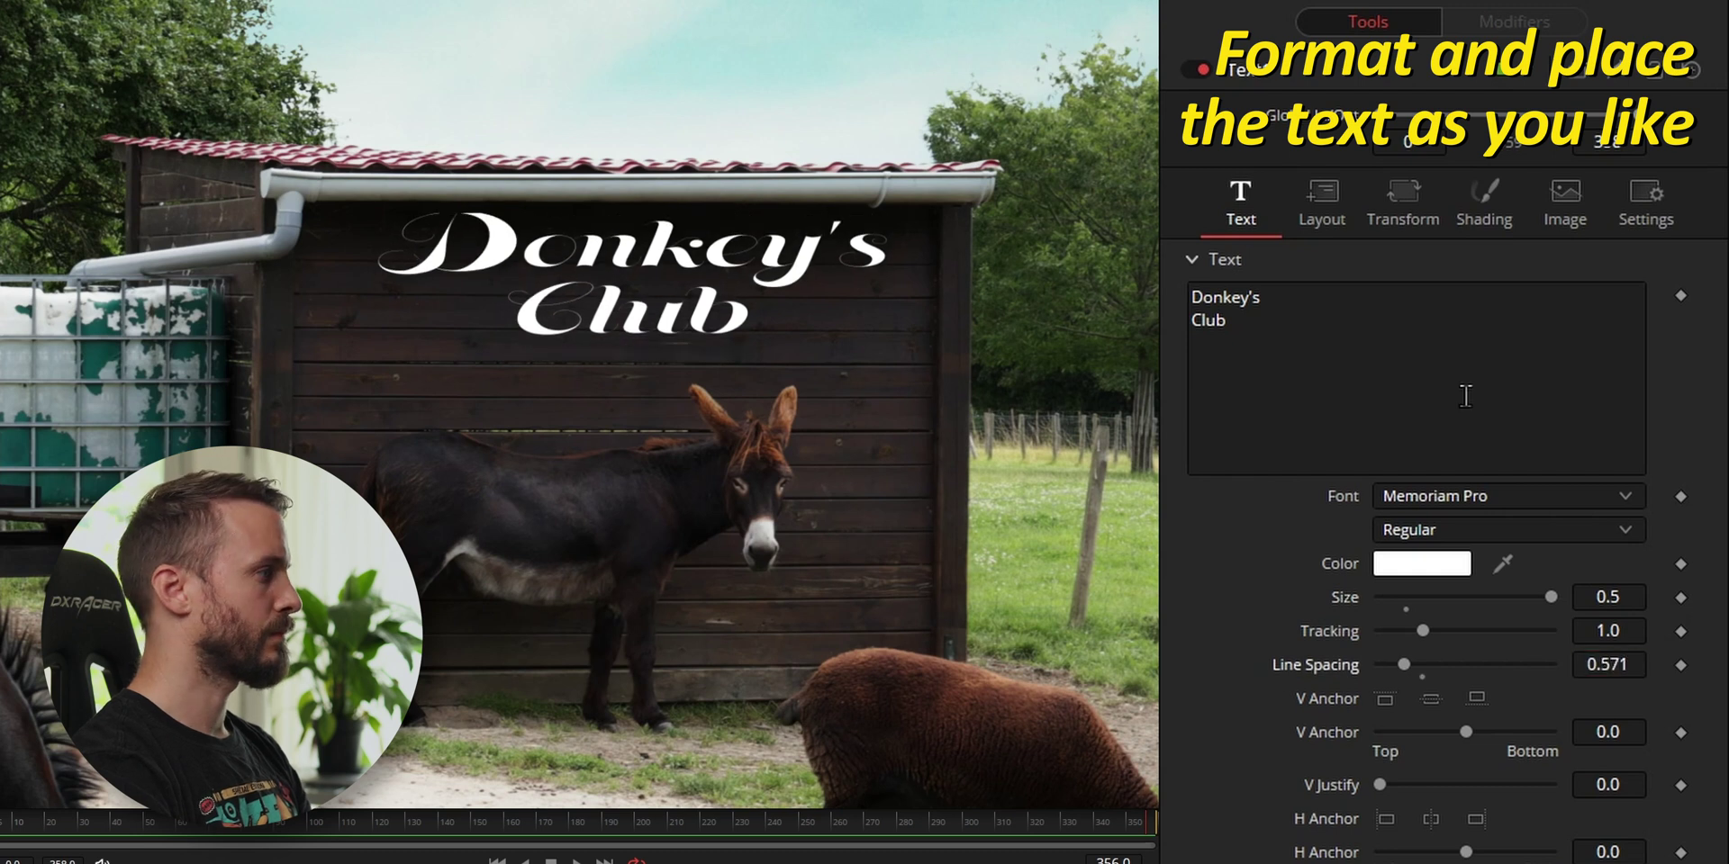
left_click(1324, 204)
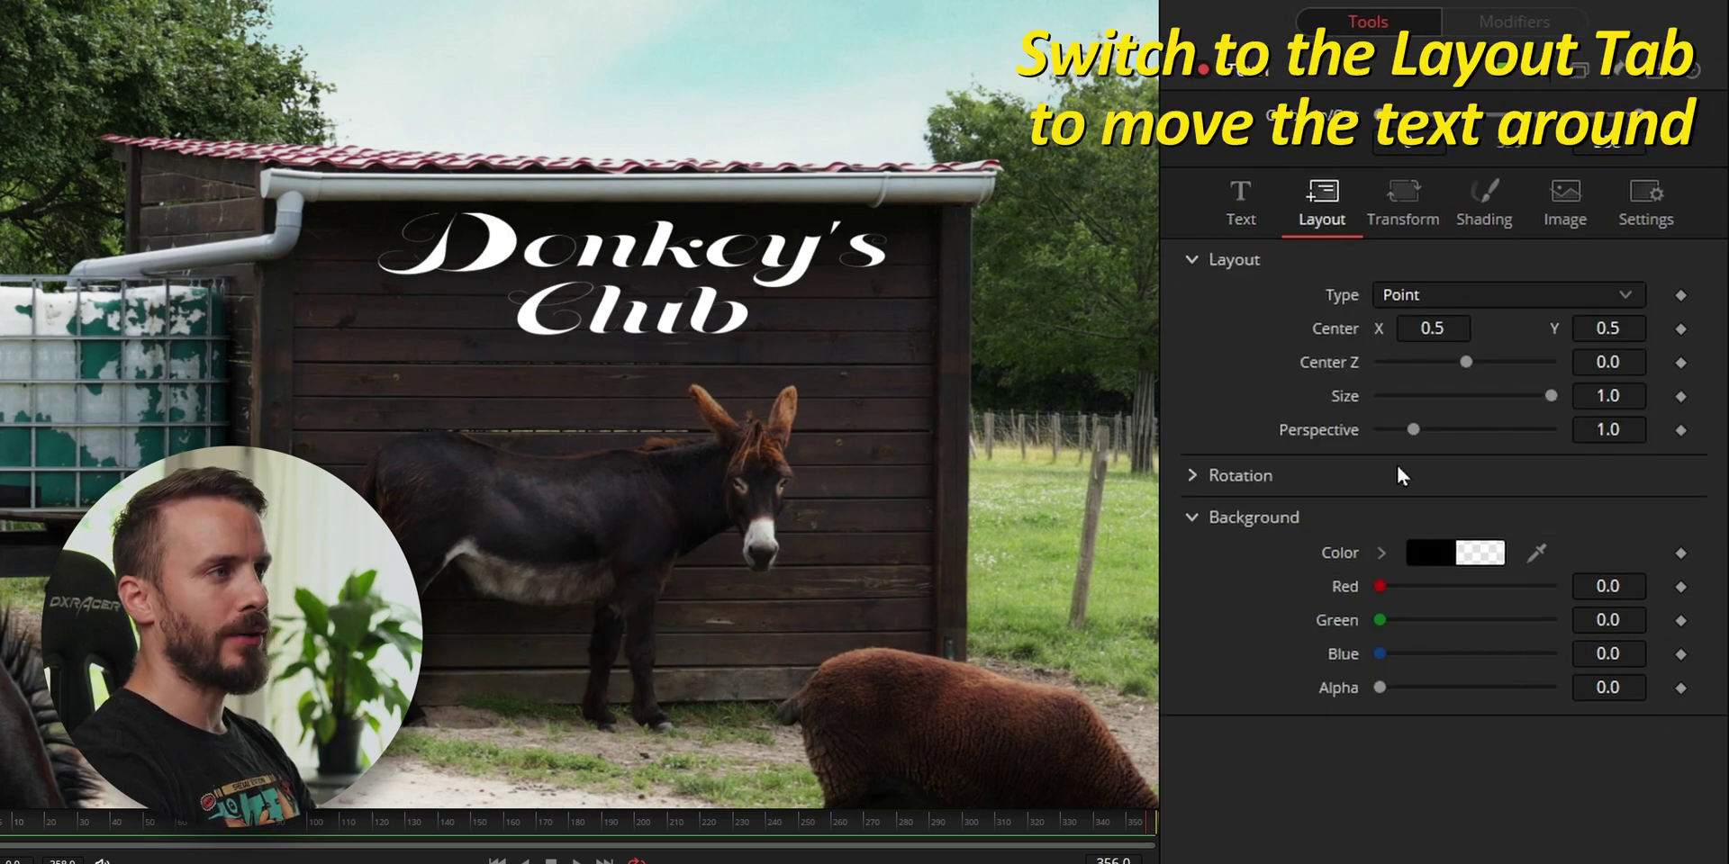
left_click_drag(1621, 329, 1545, 328)
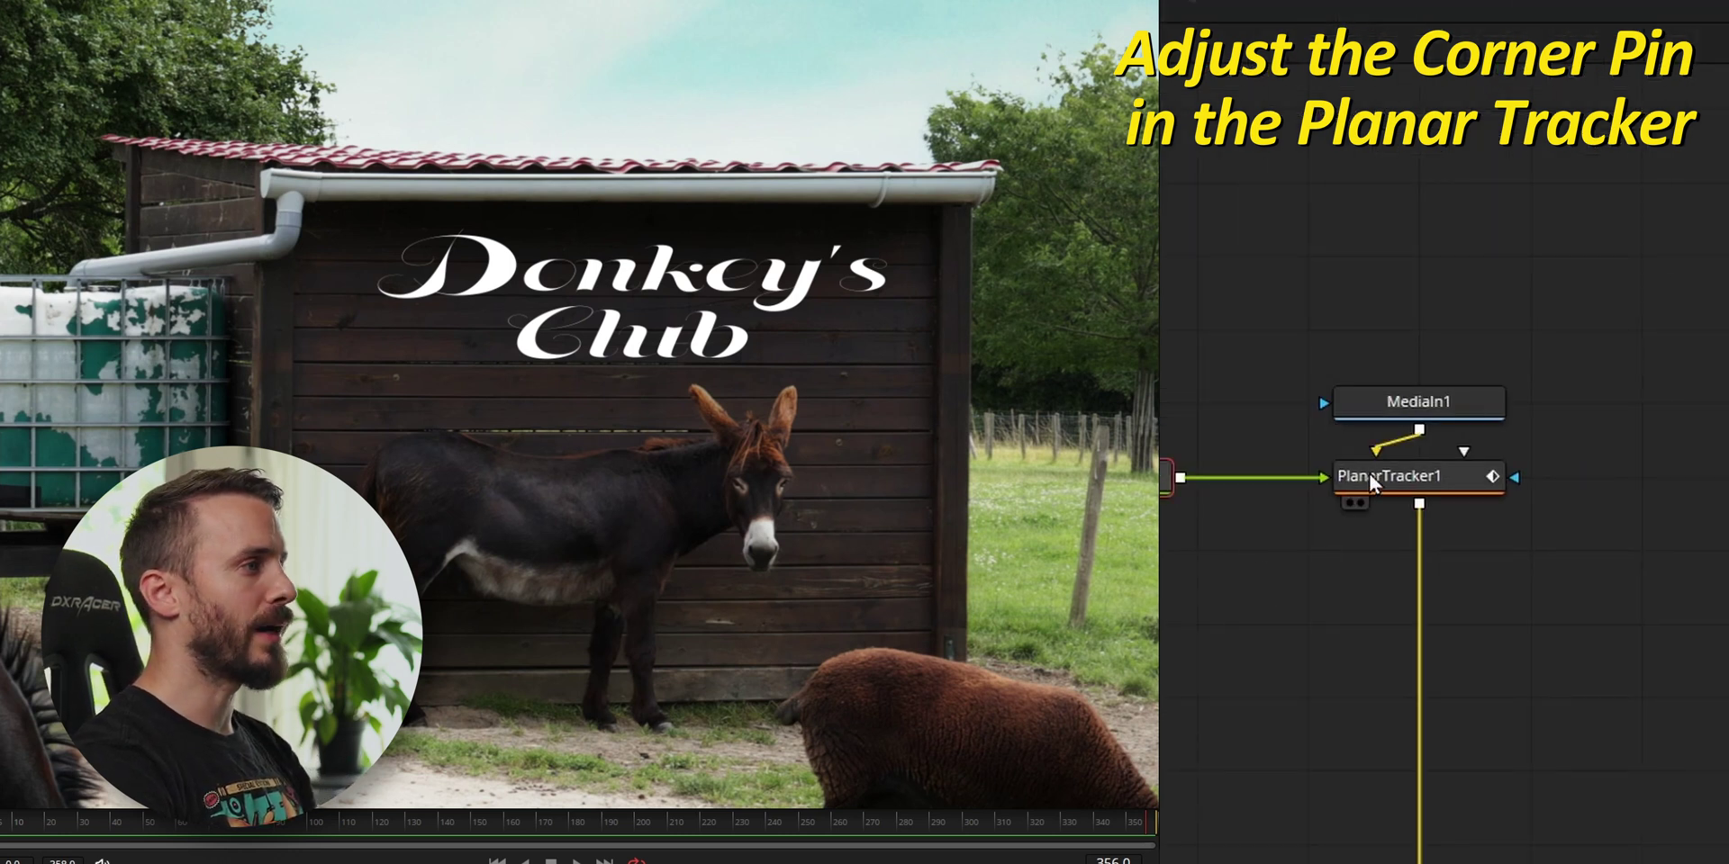
- Select PlanarTracker1 and nudge the corner pin's top-right corner to fit the Donkey's Club text
left_click(1379, 477)
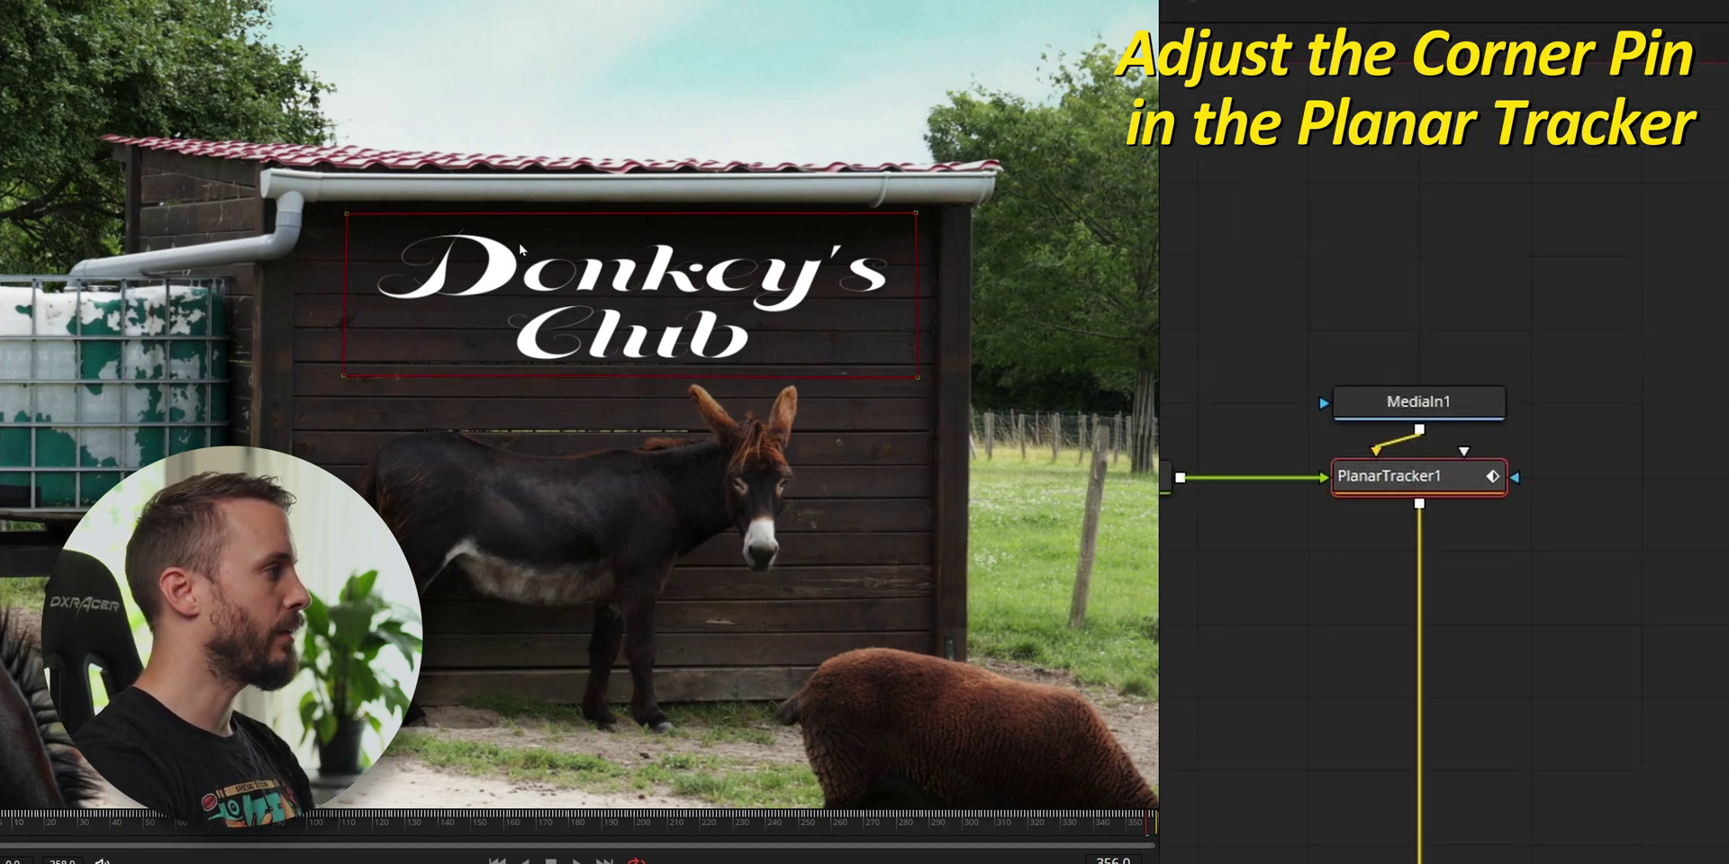
left_click(343, 208)
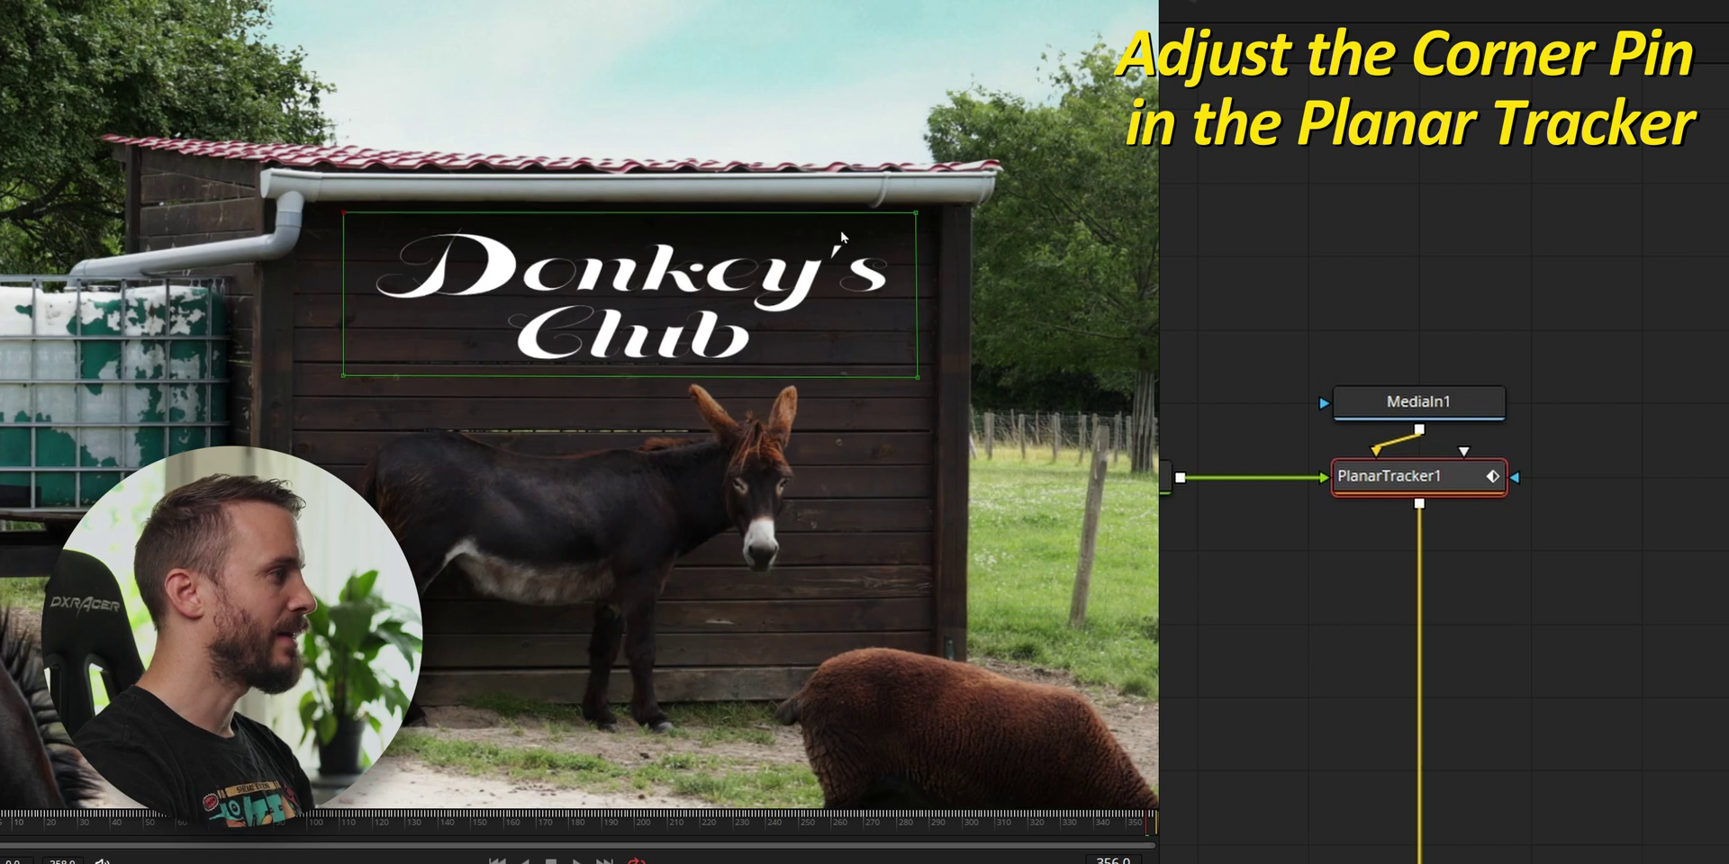
left_click_drag(918, 214, 920, 216)
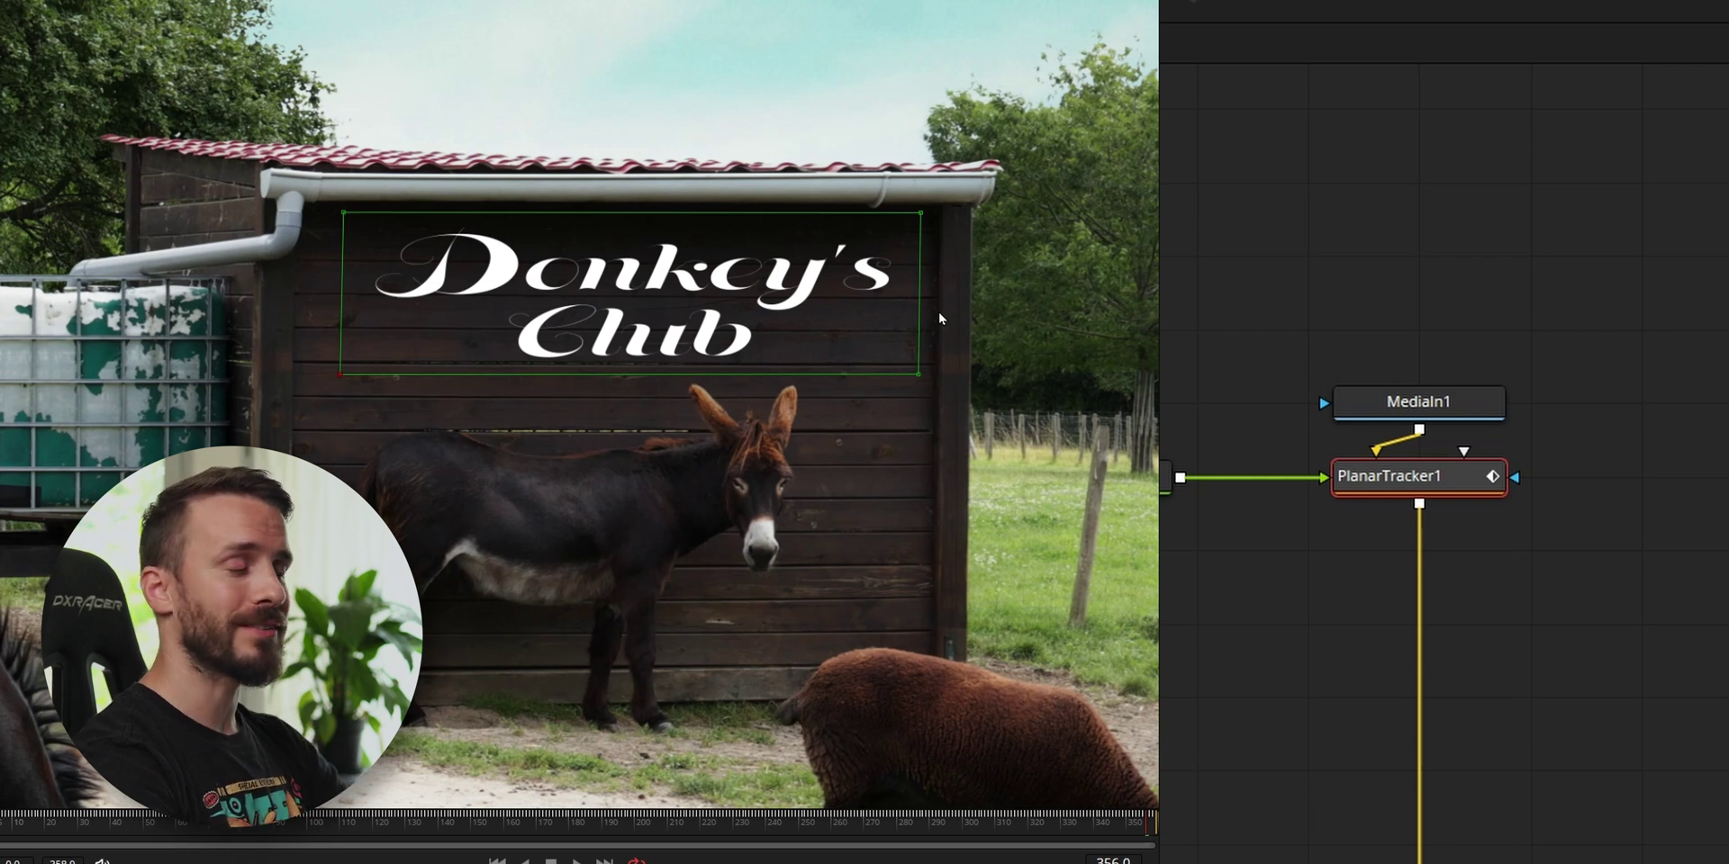
left_click(1452, 476)
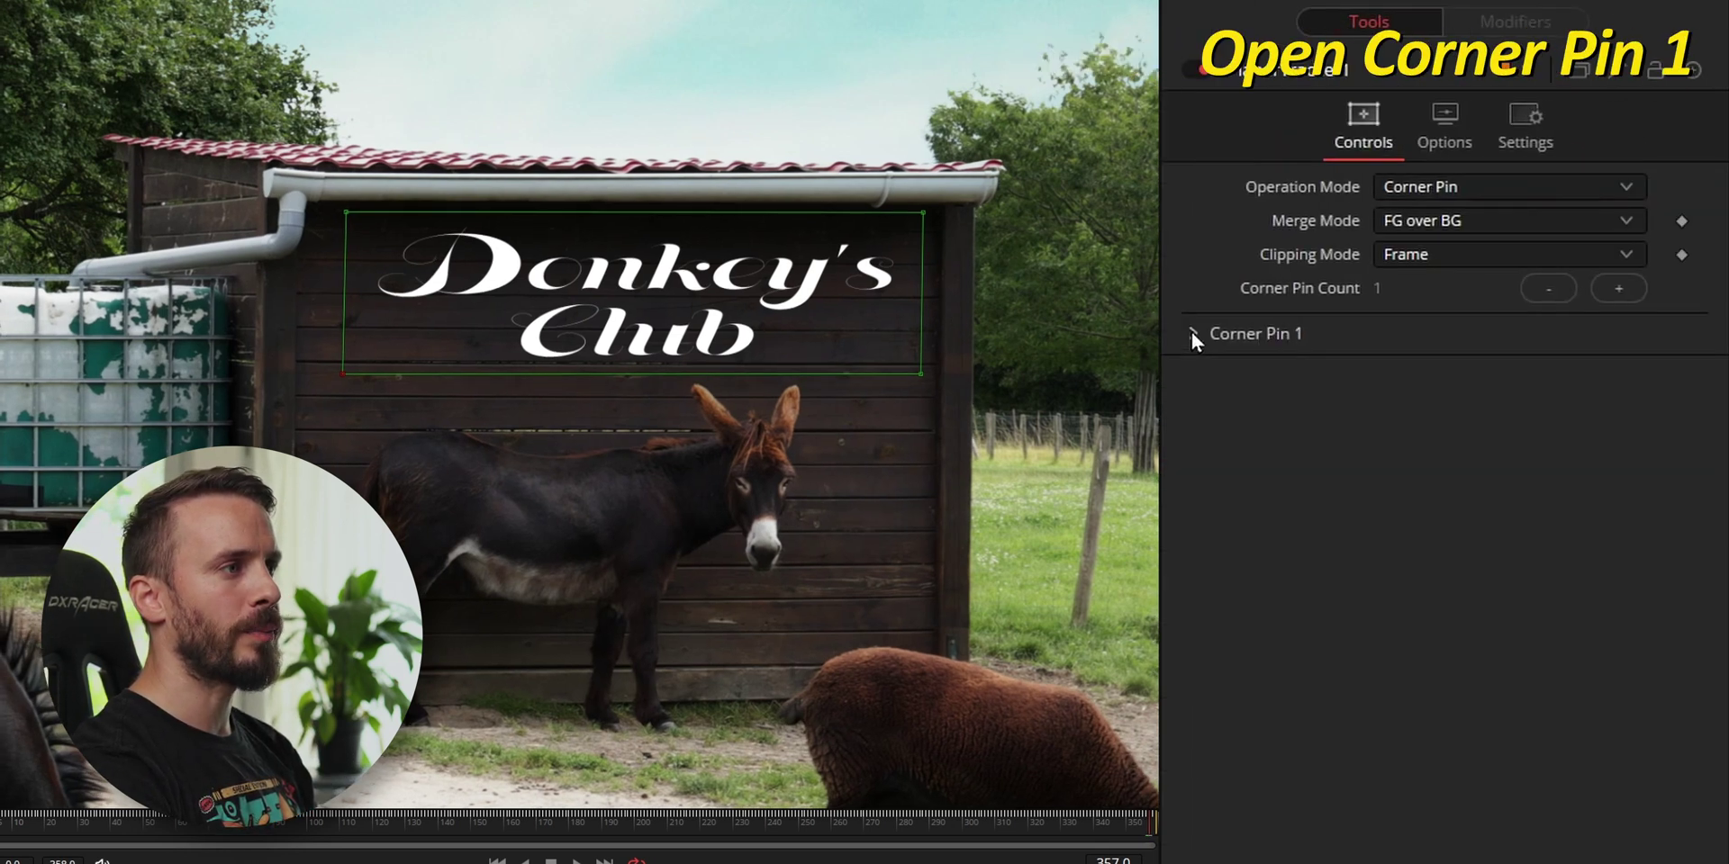
- Set Corner Pin 1 to Color Dodge apply mode with gain 0.65, leaving Show Grid off
left_click(1191, 330)
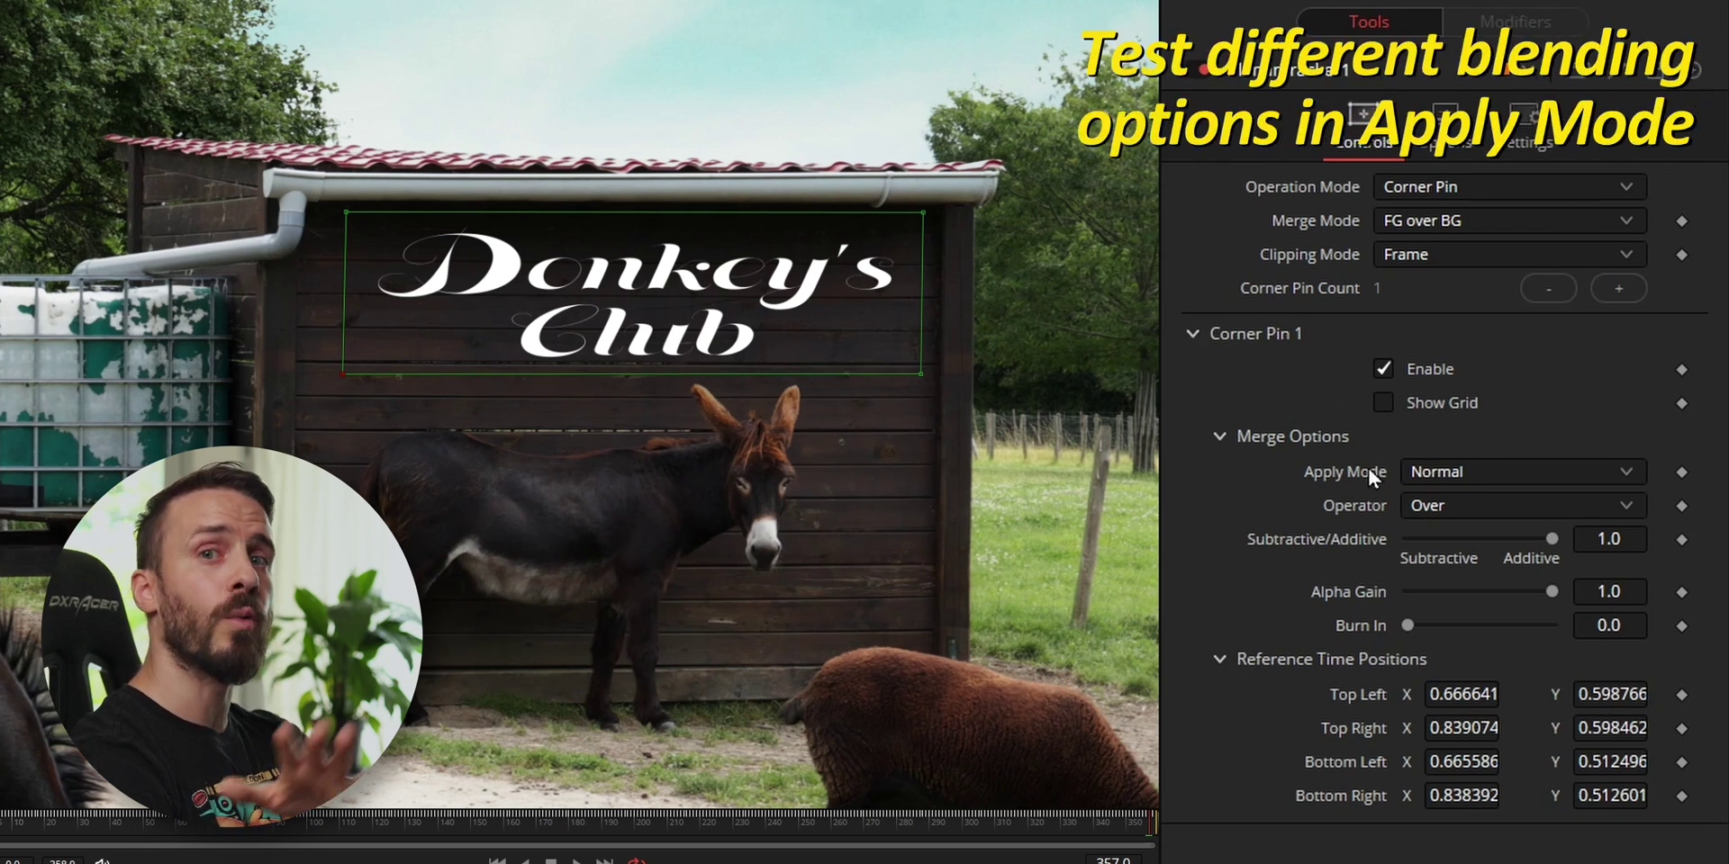
left_click(1409, 472)
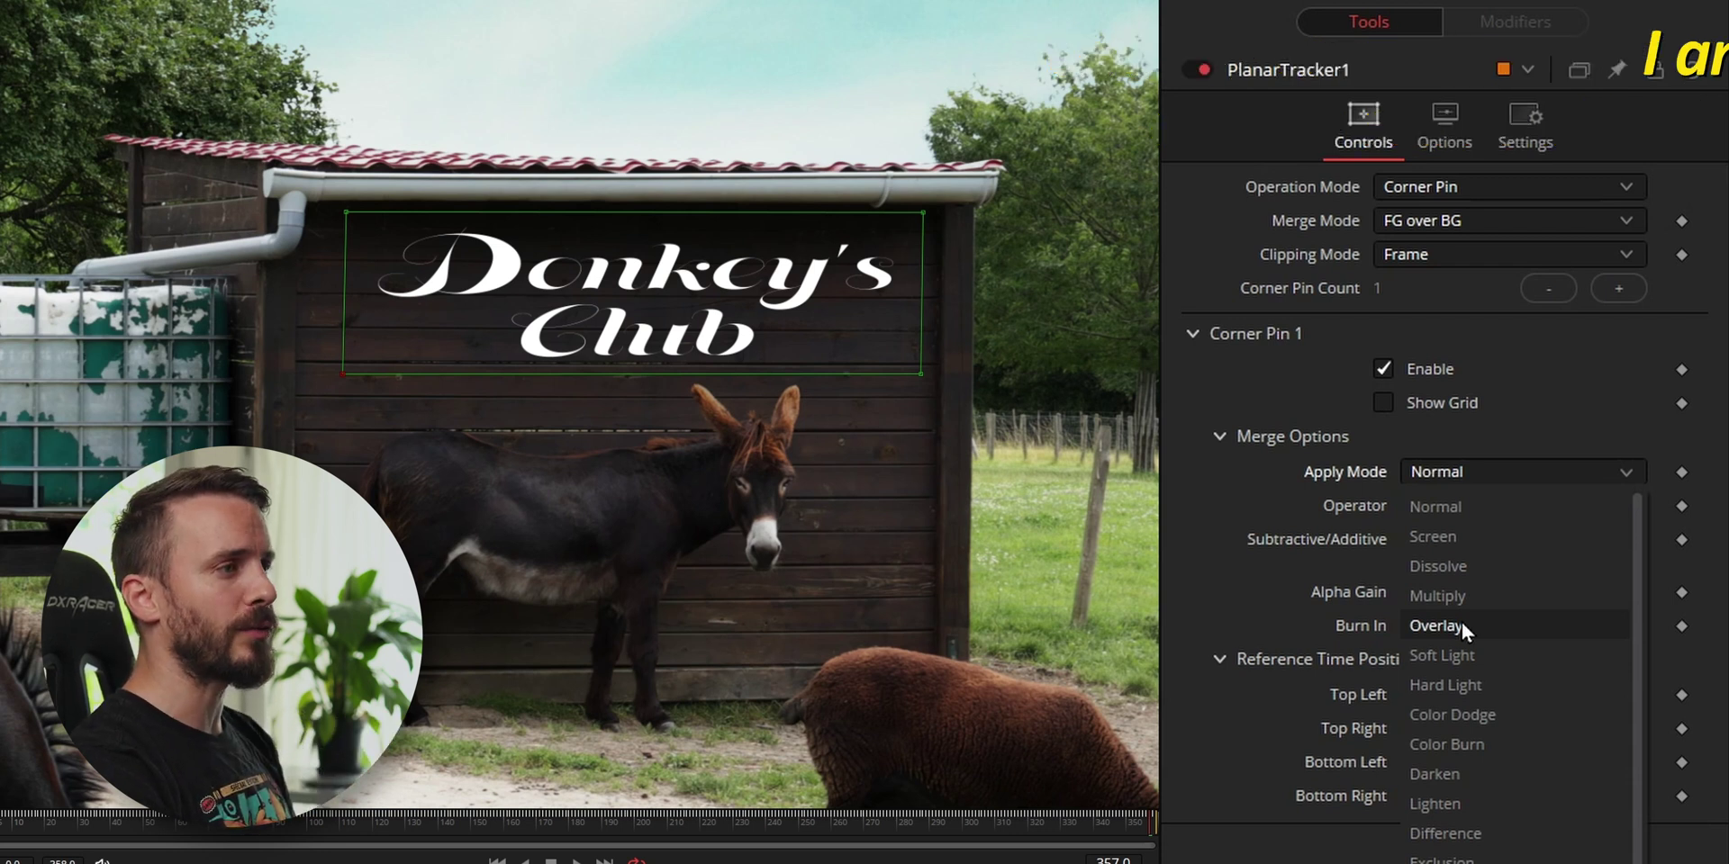
left_click(1467, 715)
left_click(1383, 402)
left_click(1610, 505)
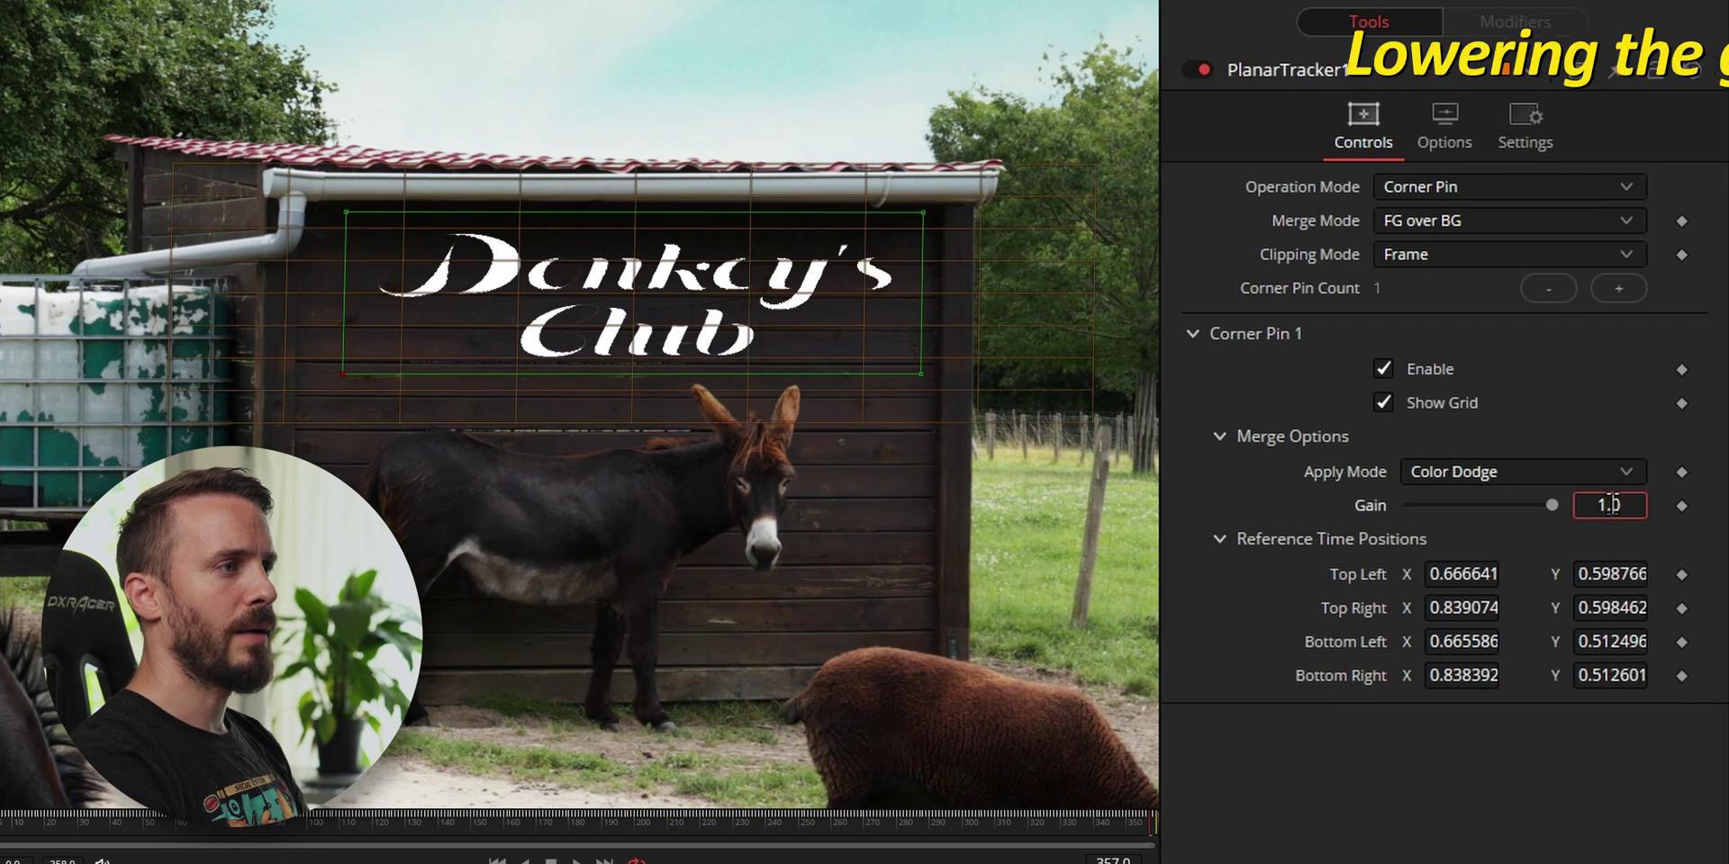
key("BackSpace")
key("BackSpace")
key("BackSpace")
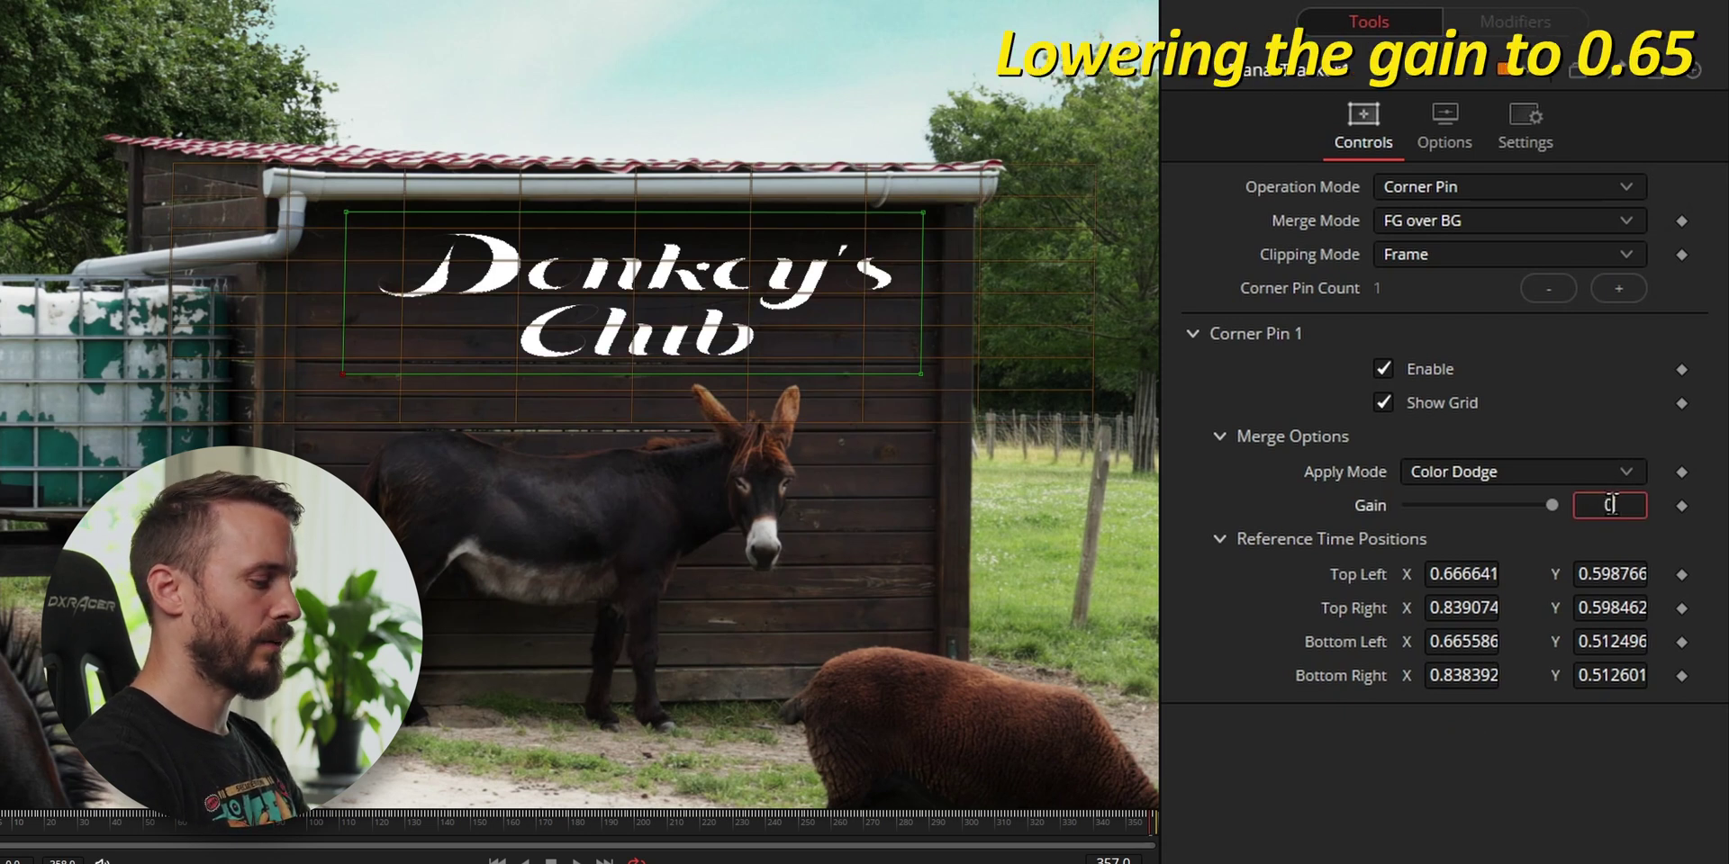
type("0.65")
key("Tab")
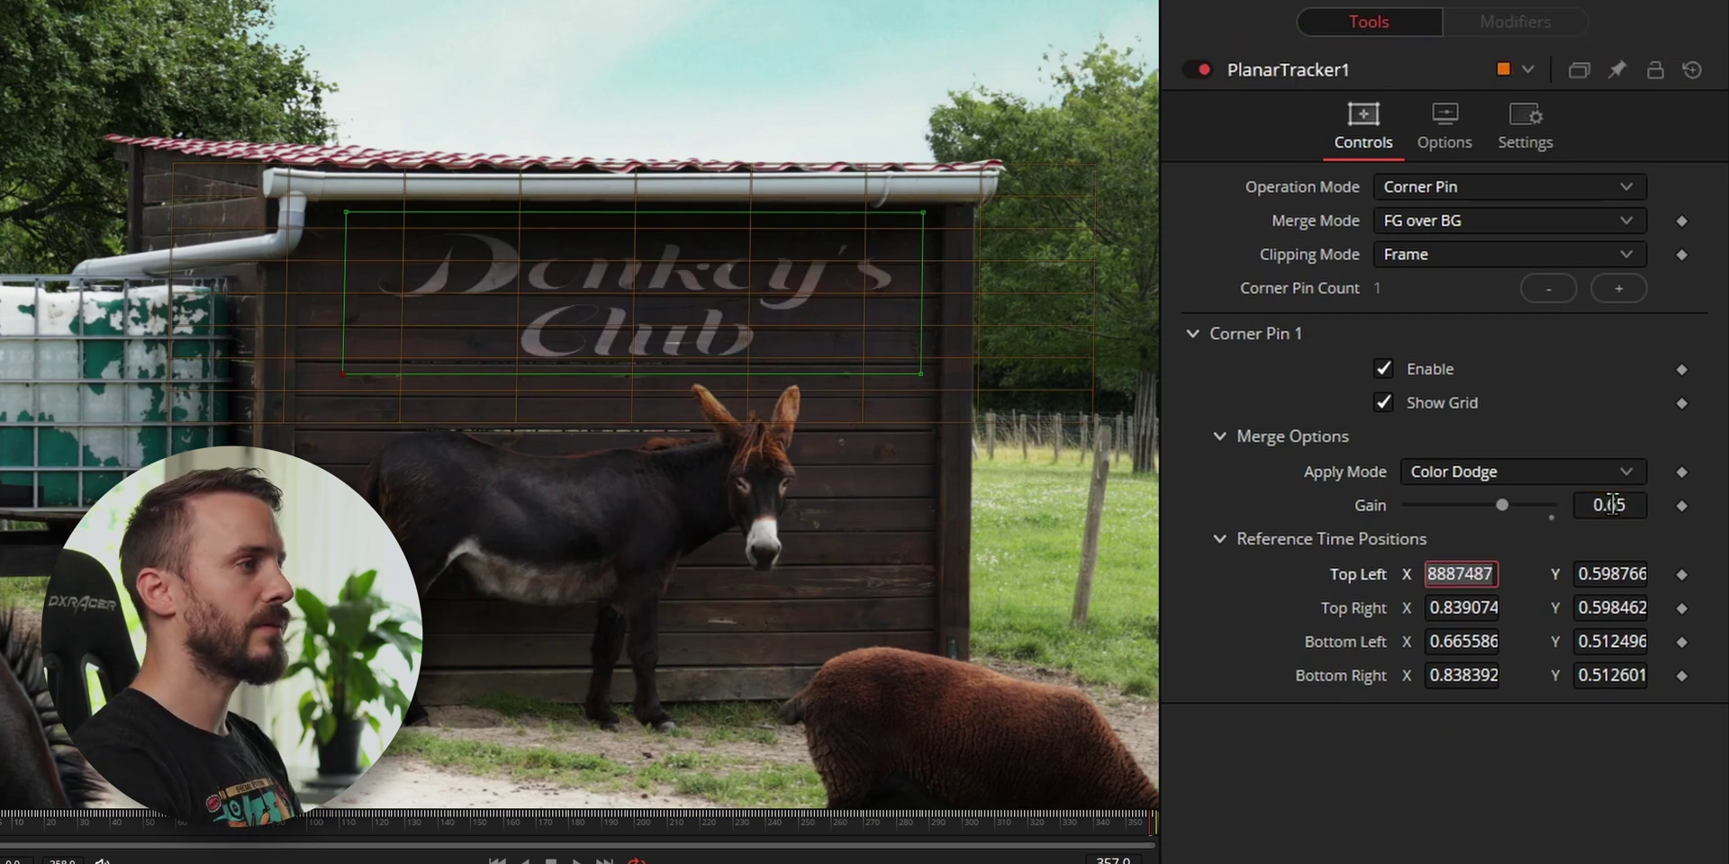
left_click(1401, 398)
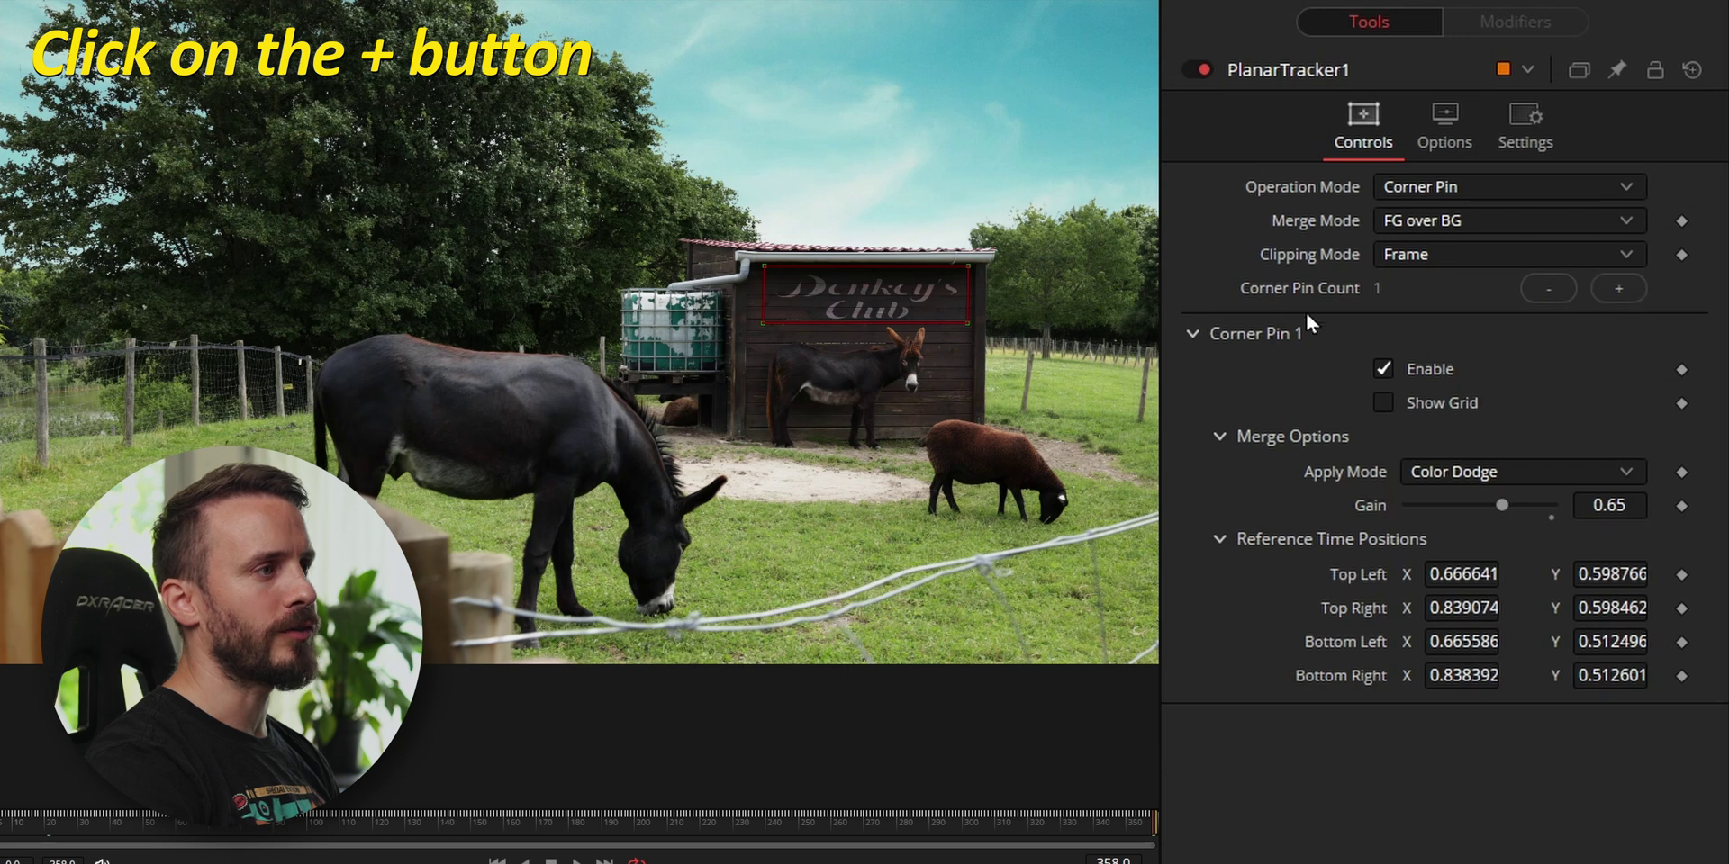
- Raise Corner Pin Count, trim the extras back to two pins, and toggle the second pin's Enable
left_click(1619, 288)
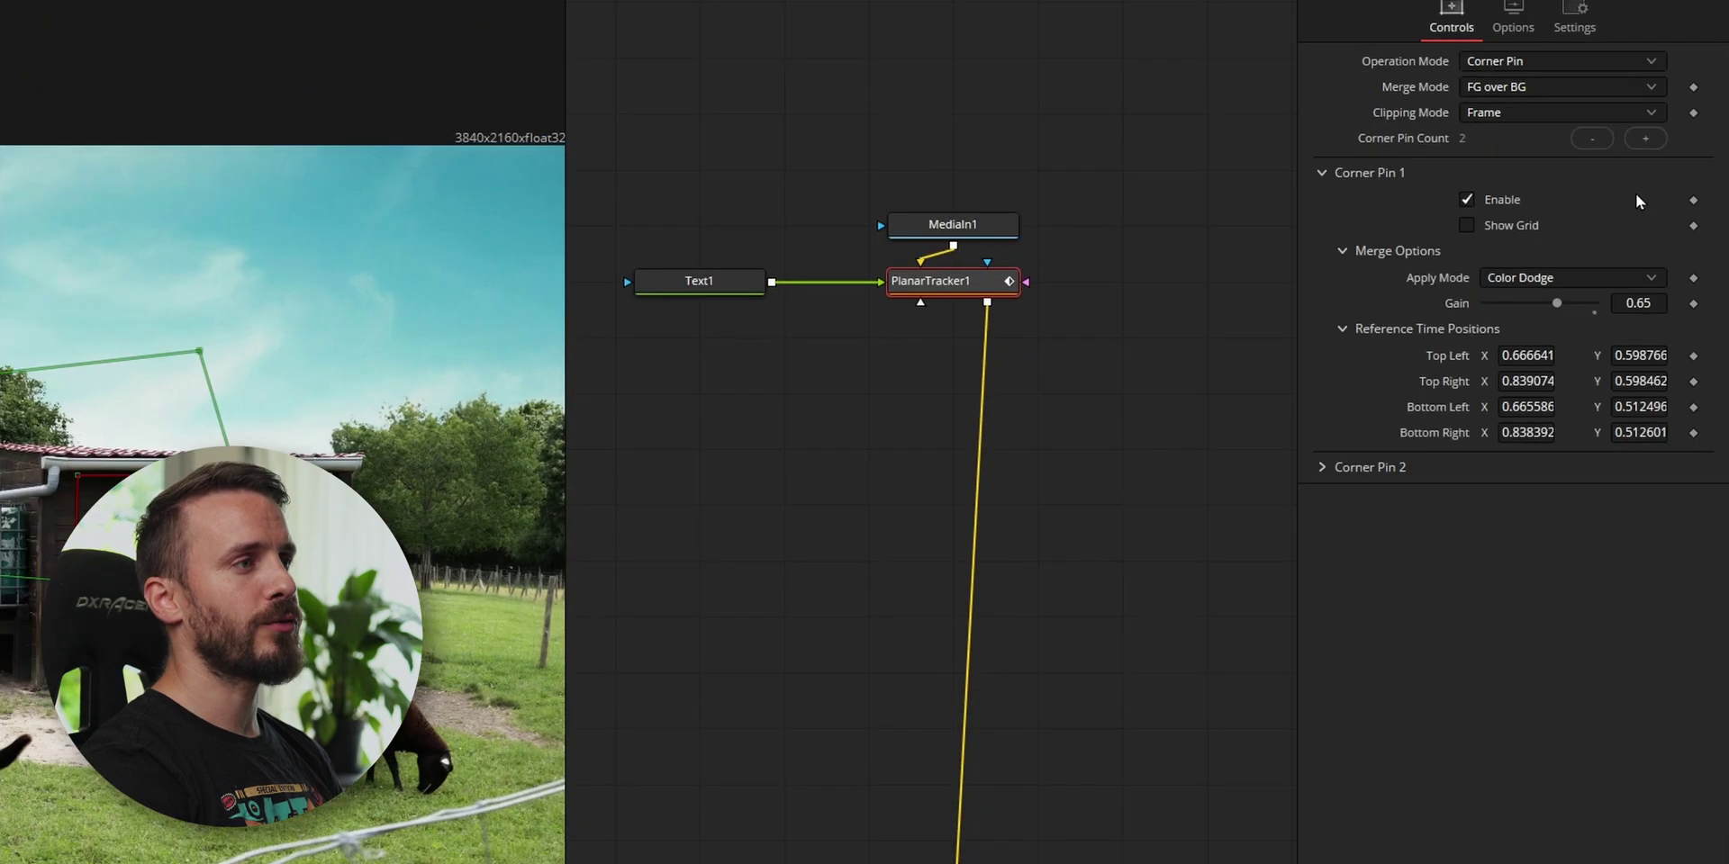
left_click(1645, 140)
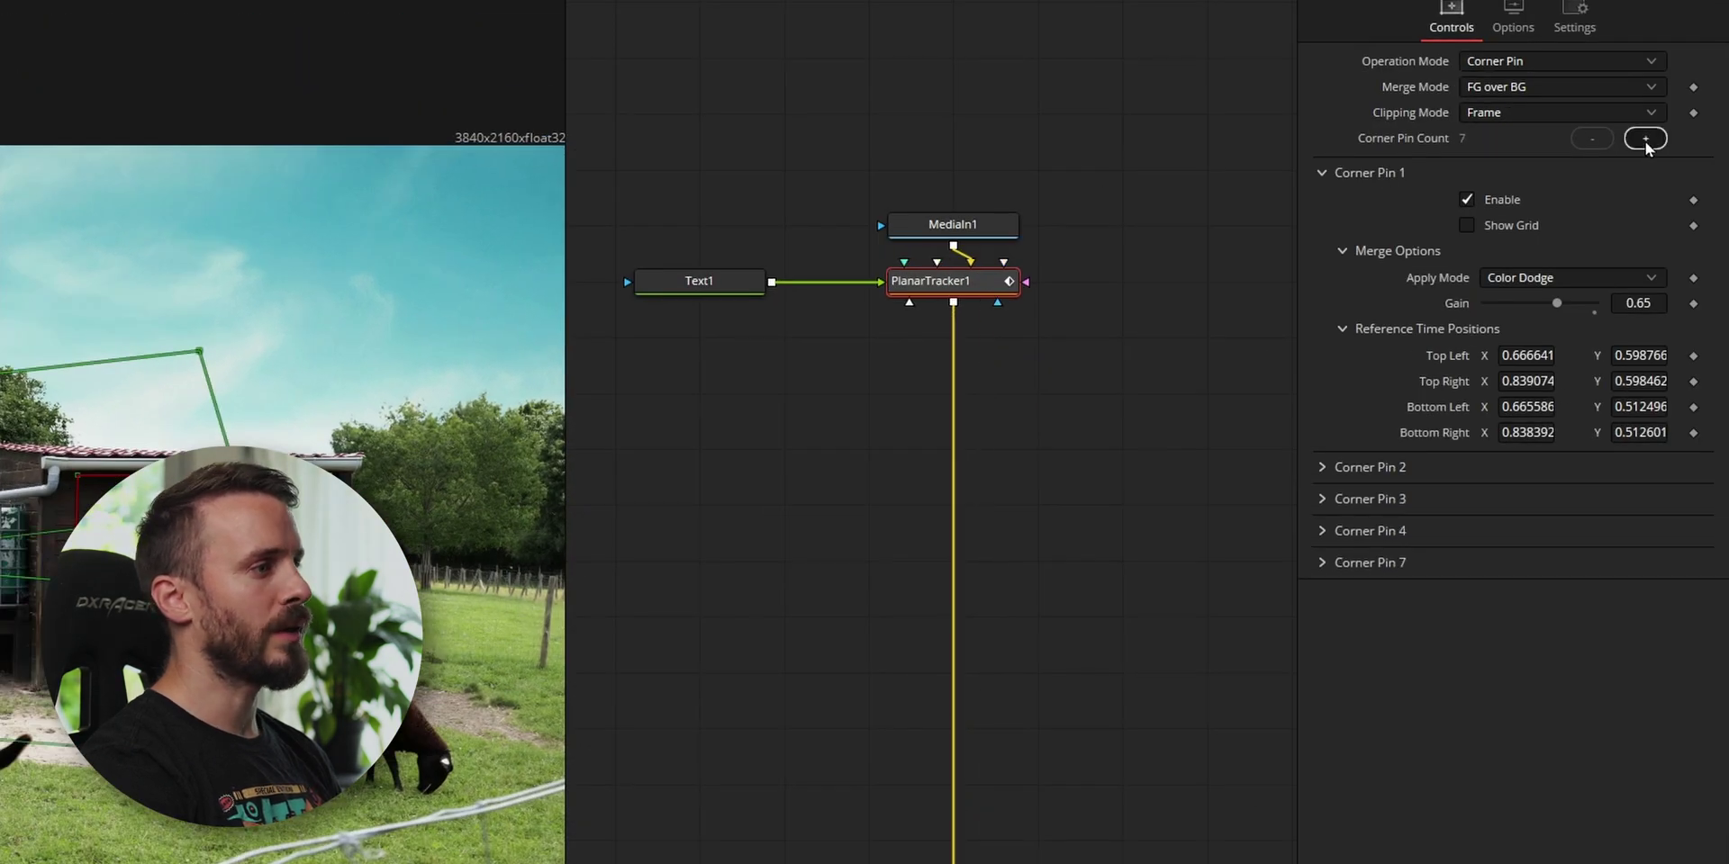
left_click(1645, 140)
left_click(1645, 140)
left_click(1645, 139)
left_click(1645, 140)
left_click(1645, 140)
left_click(1645, 139)
left_click(1645, 140)
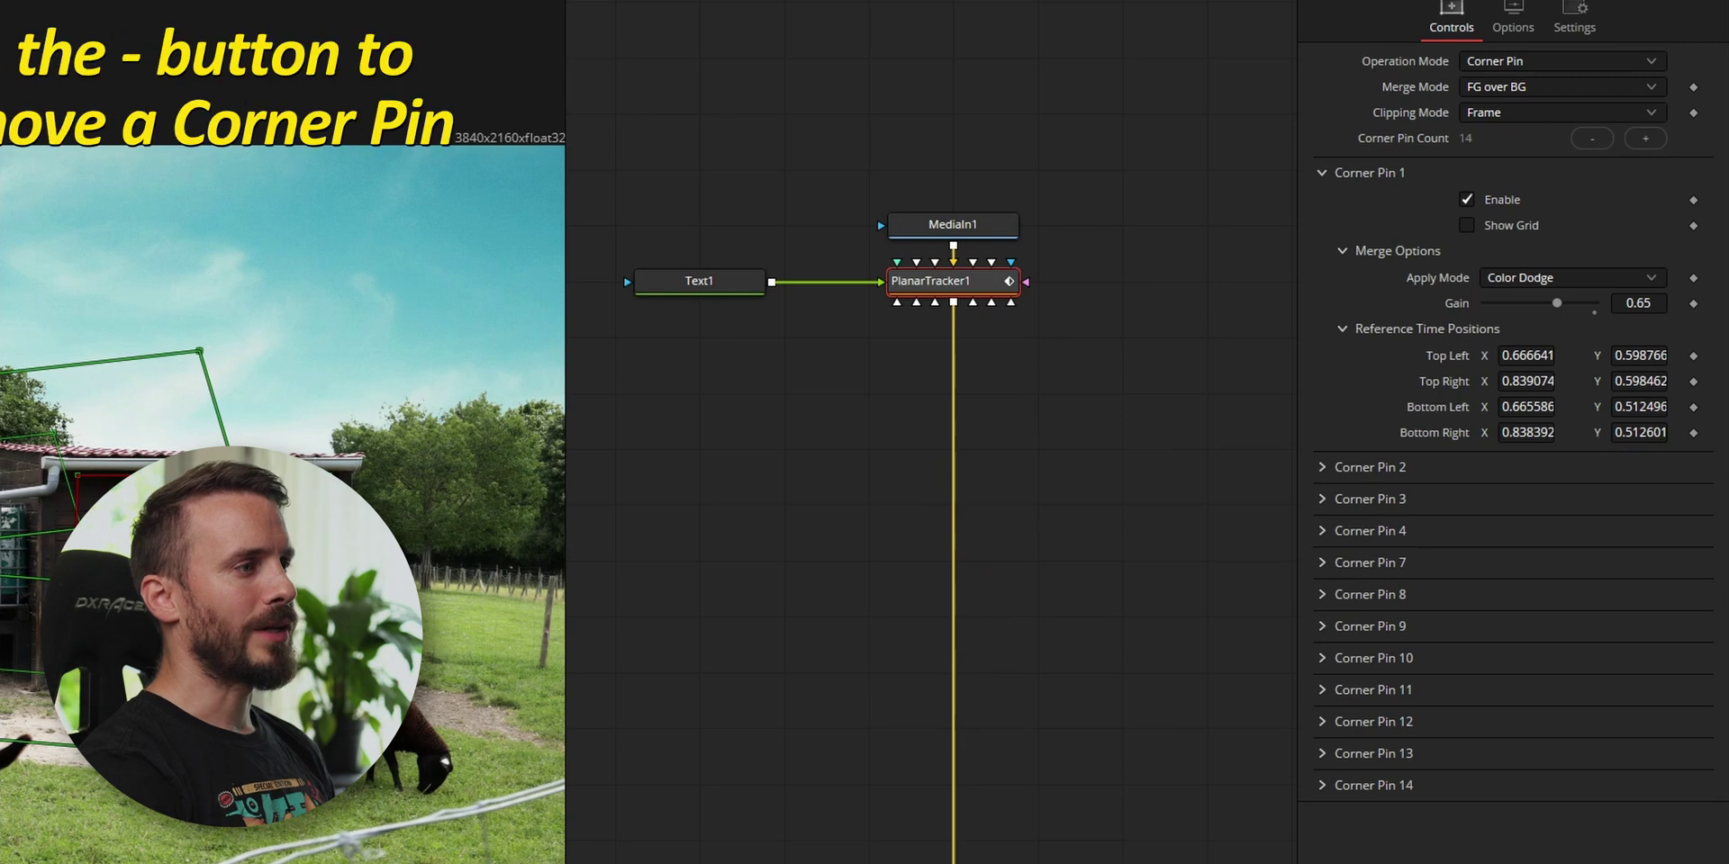
left_click(1591, 139)
left_click(1591, 140)
left_click(1592, 139)
left_click(1591, 139)
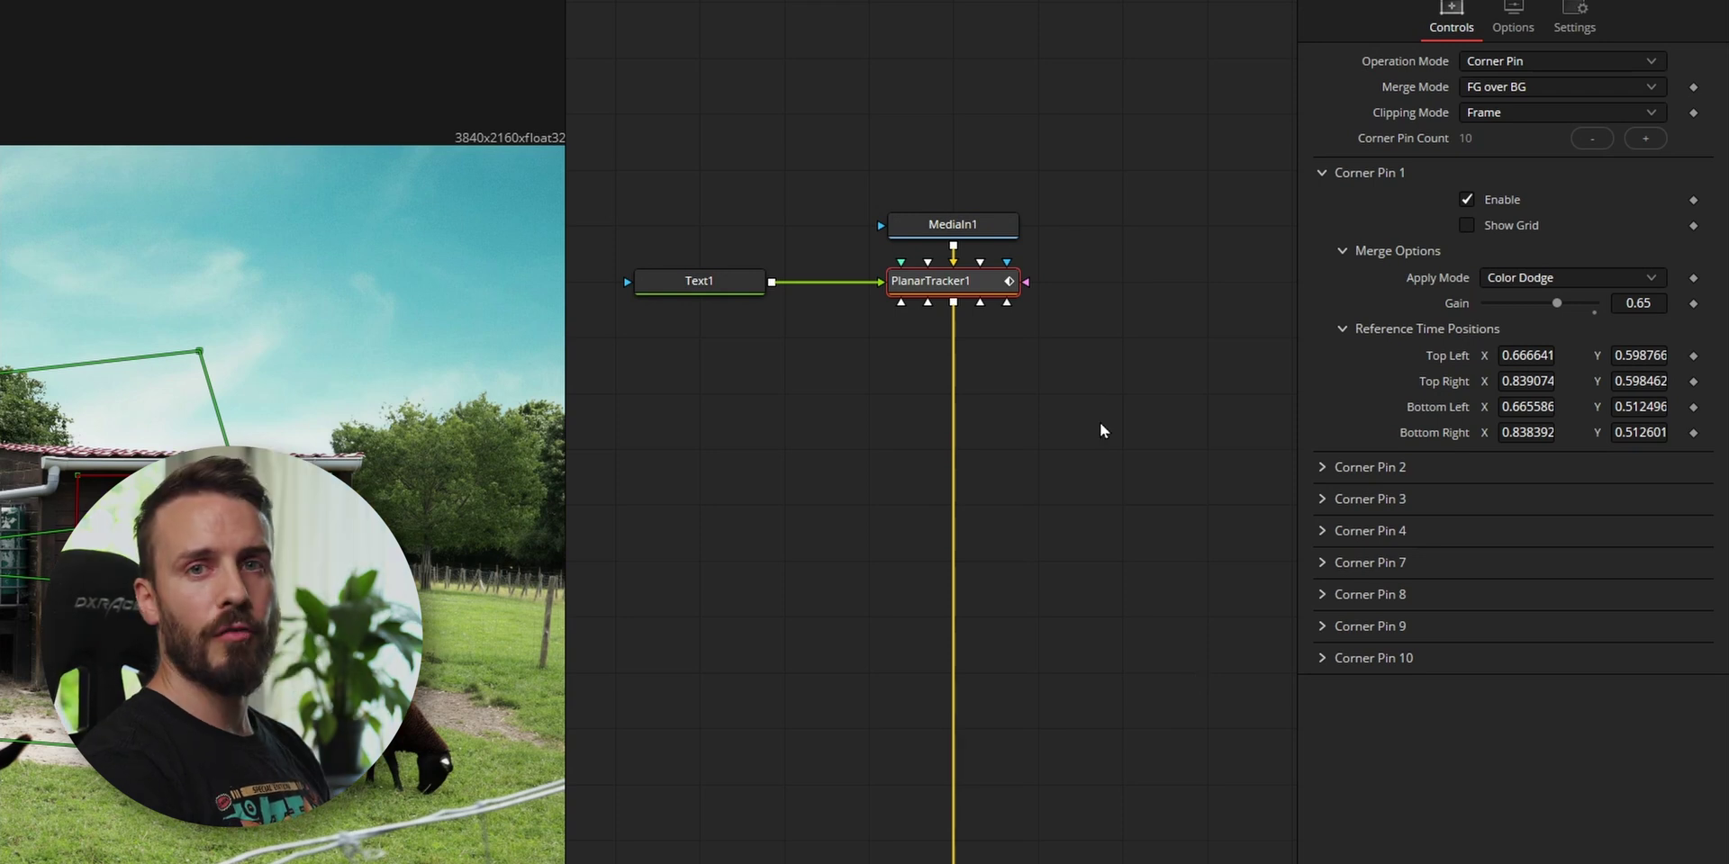
left_click(1320, 466)
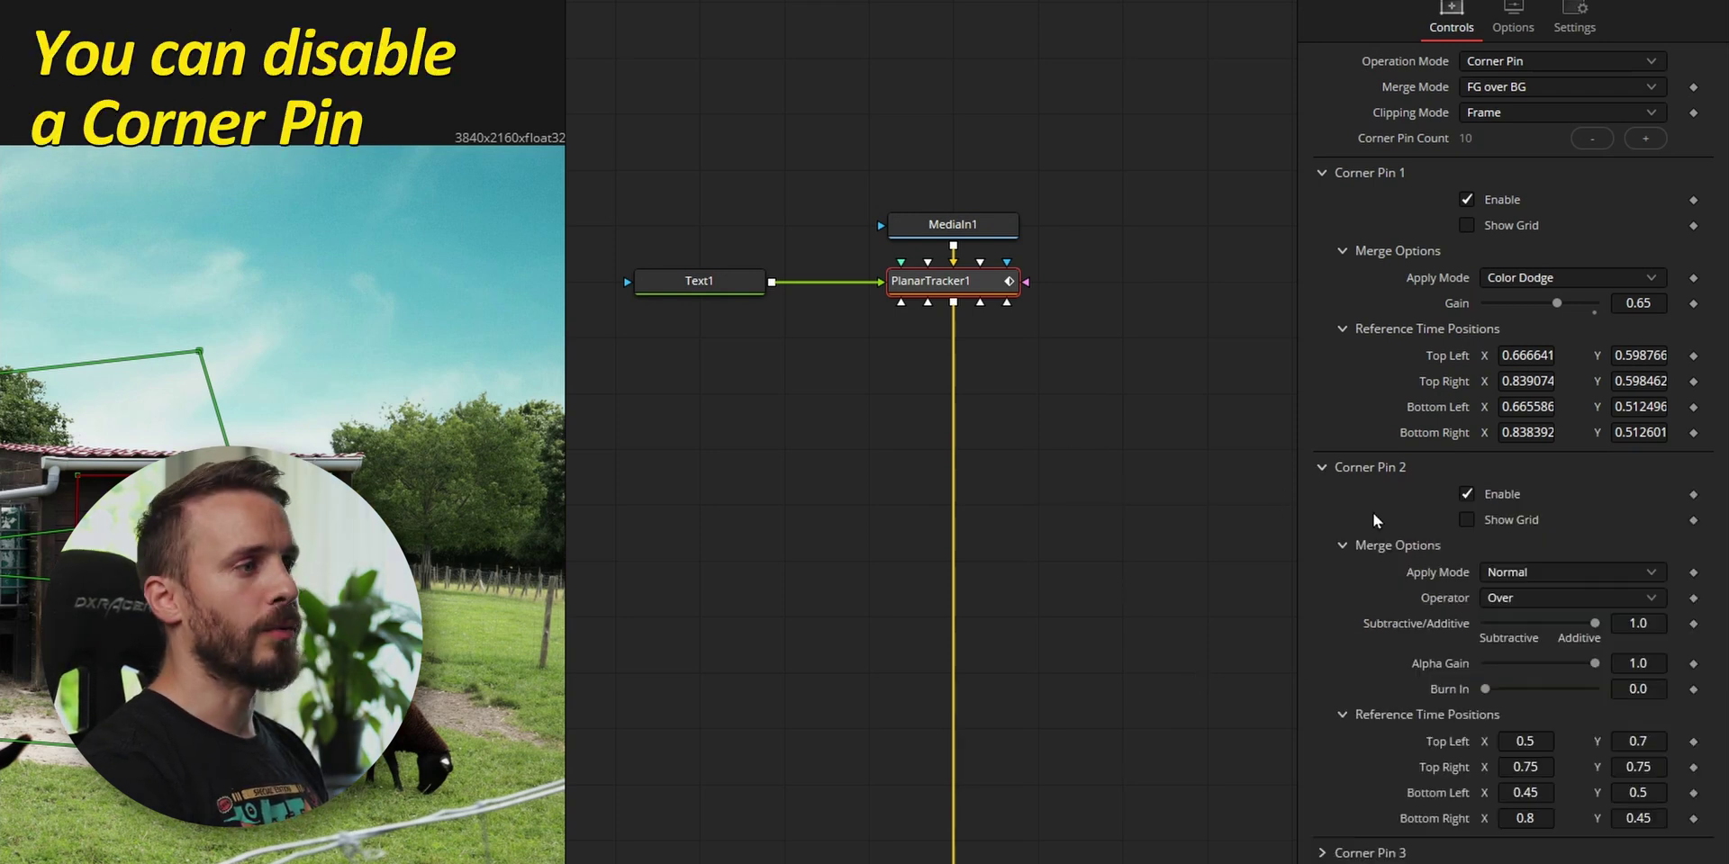
left_click(1467, 495)
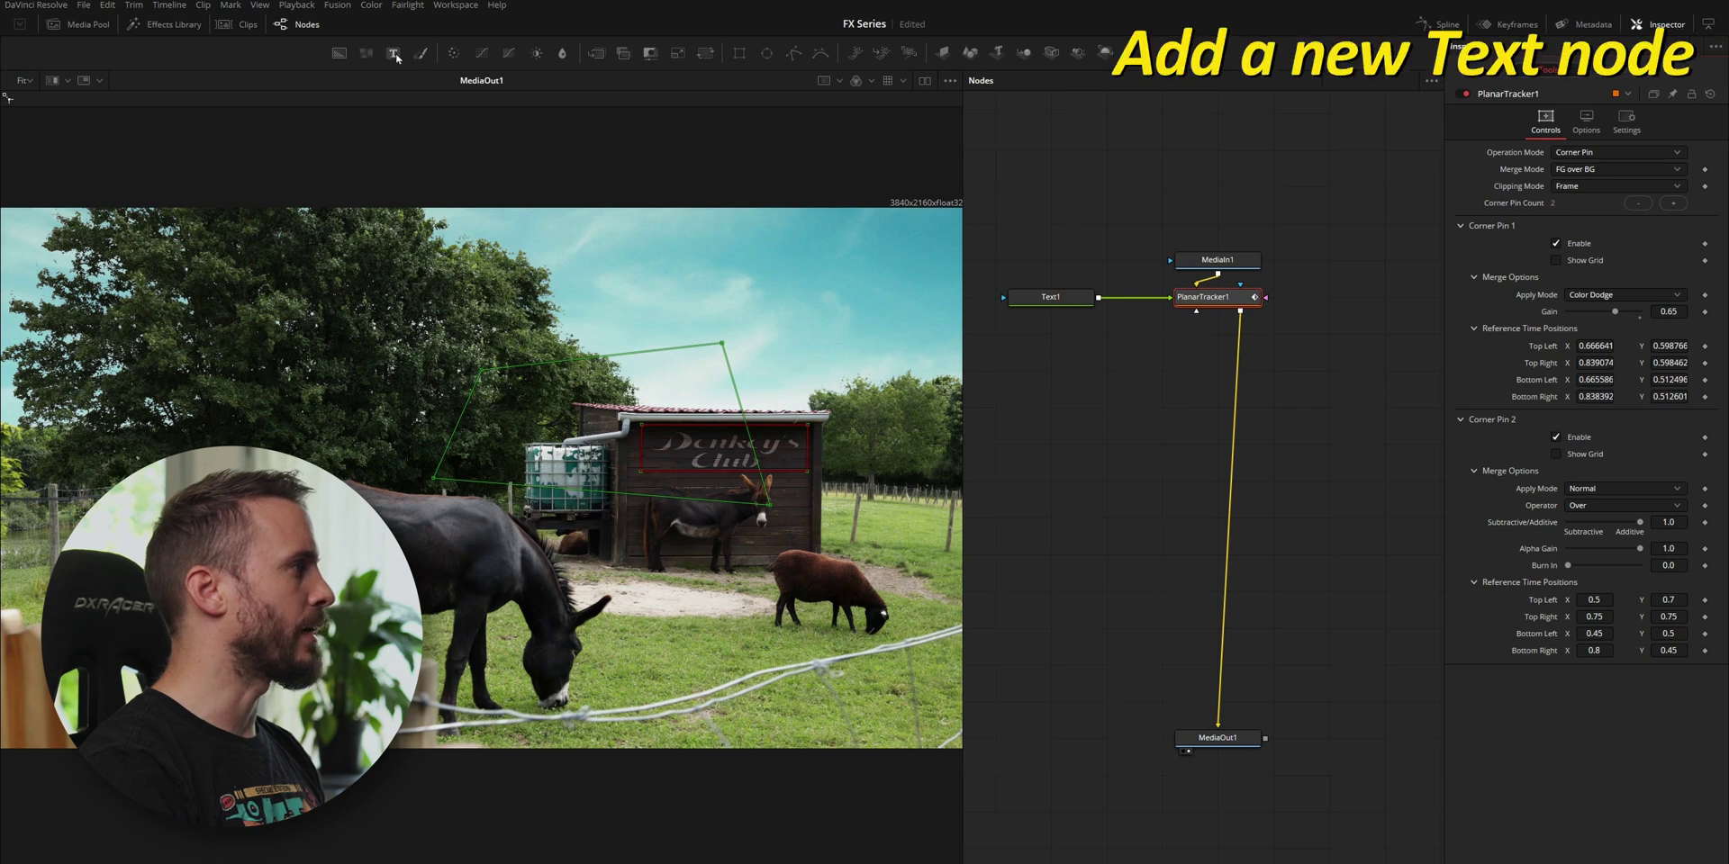
- Add Text2, link it to PlanarTracker1's second input, and type Badass, Pretty Cool, Nearly There, Try Next year
left_click_drag(583, 105, 1350, 259)
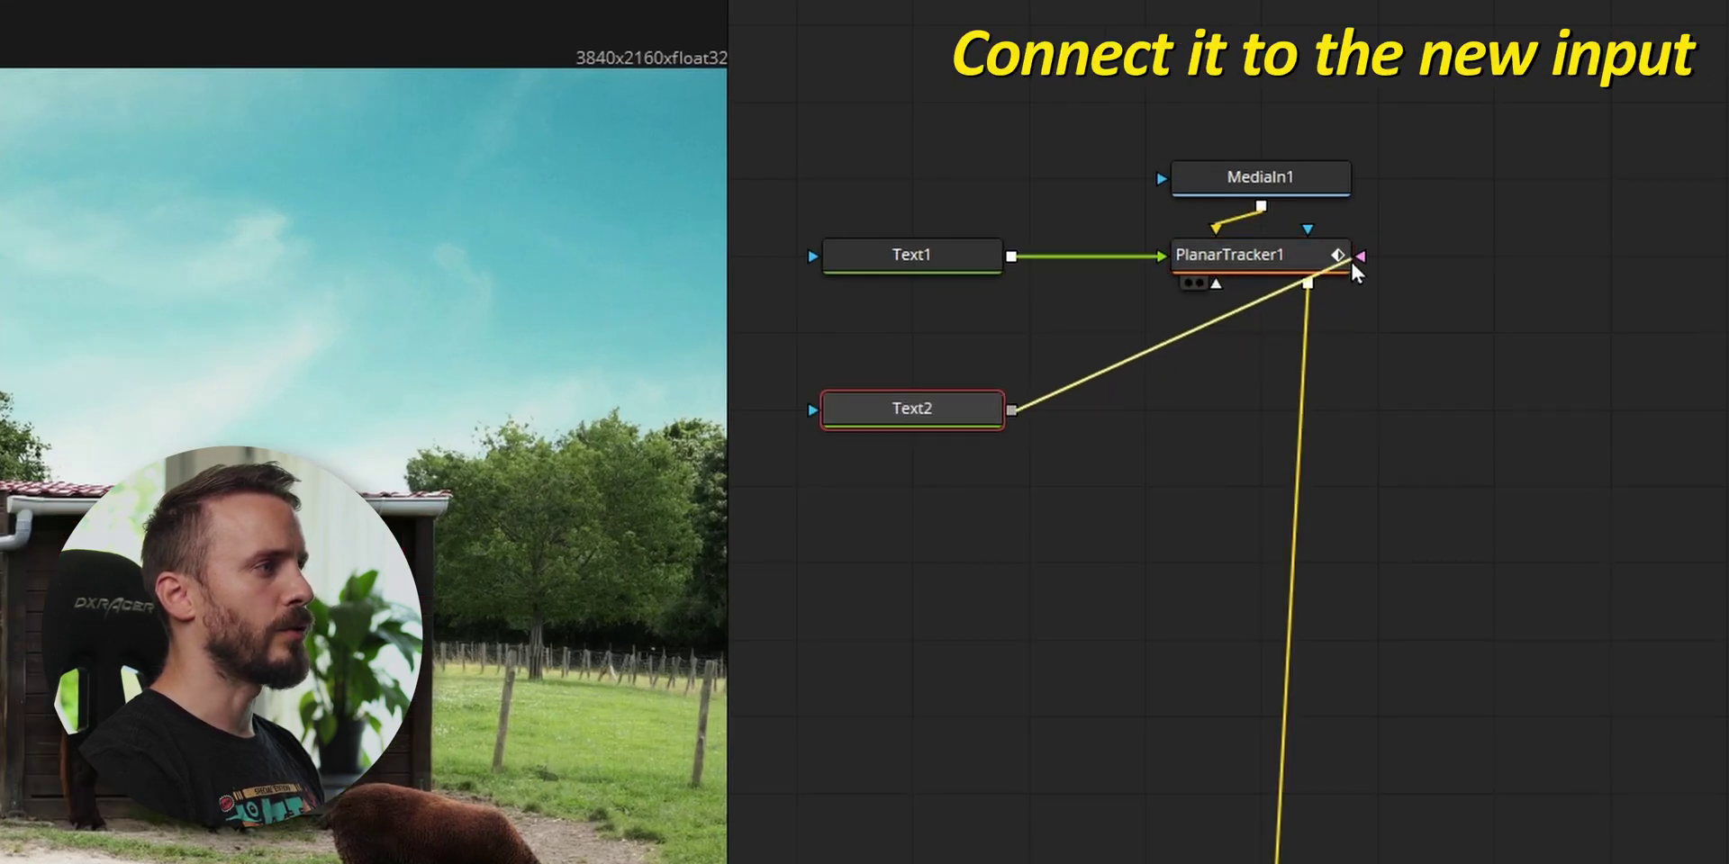
left_click(928, 412)
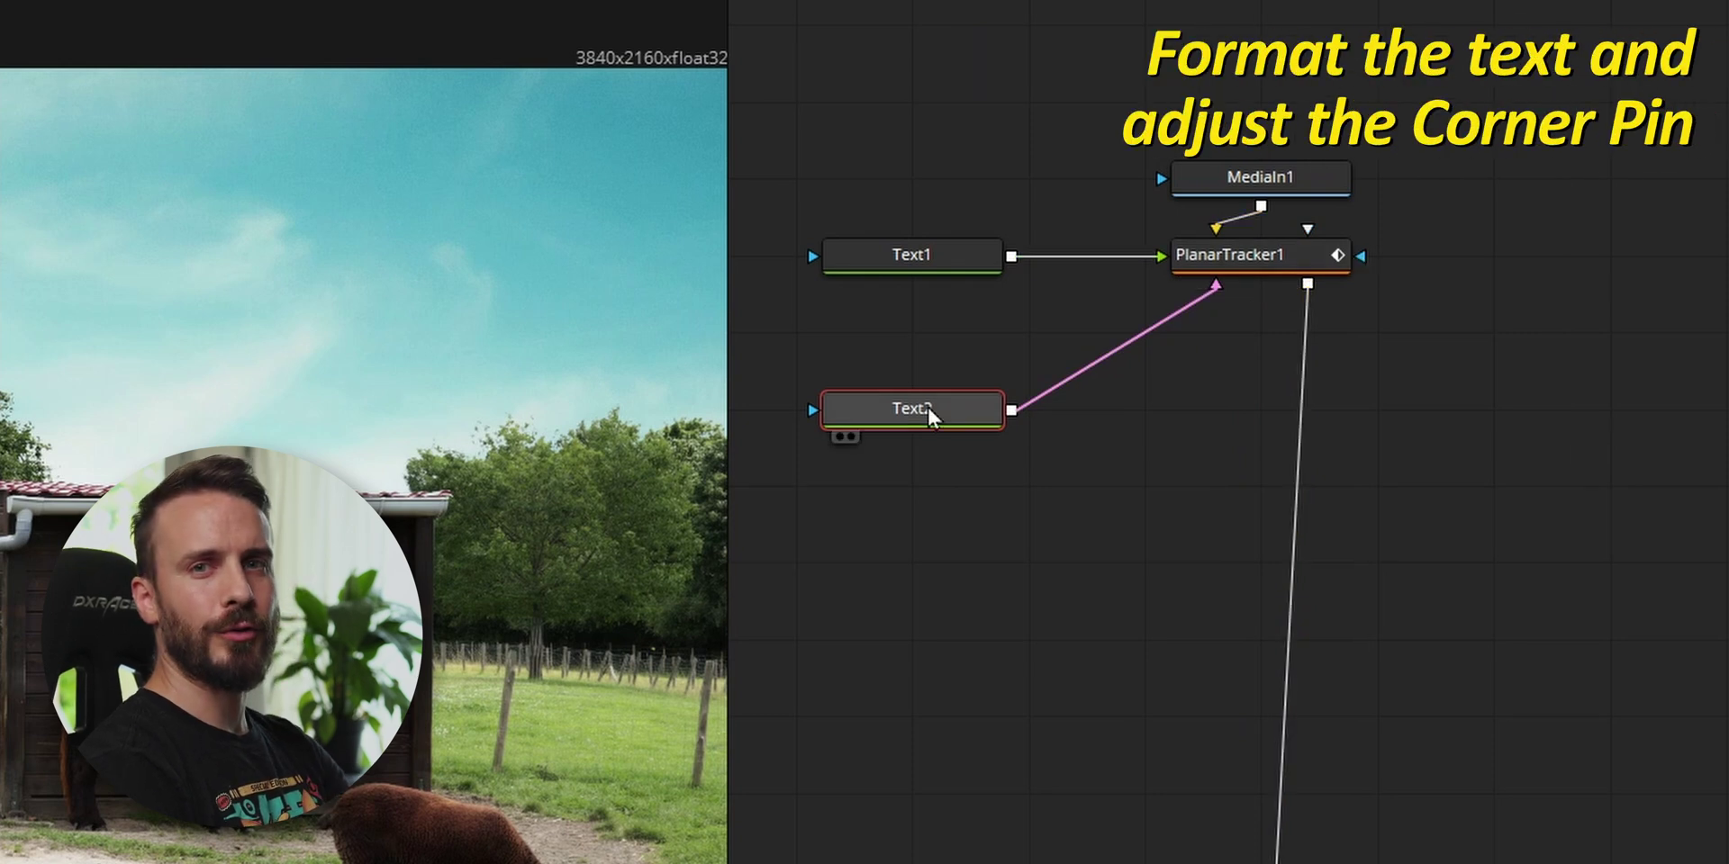
left_click(1251, 329)
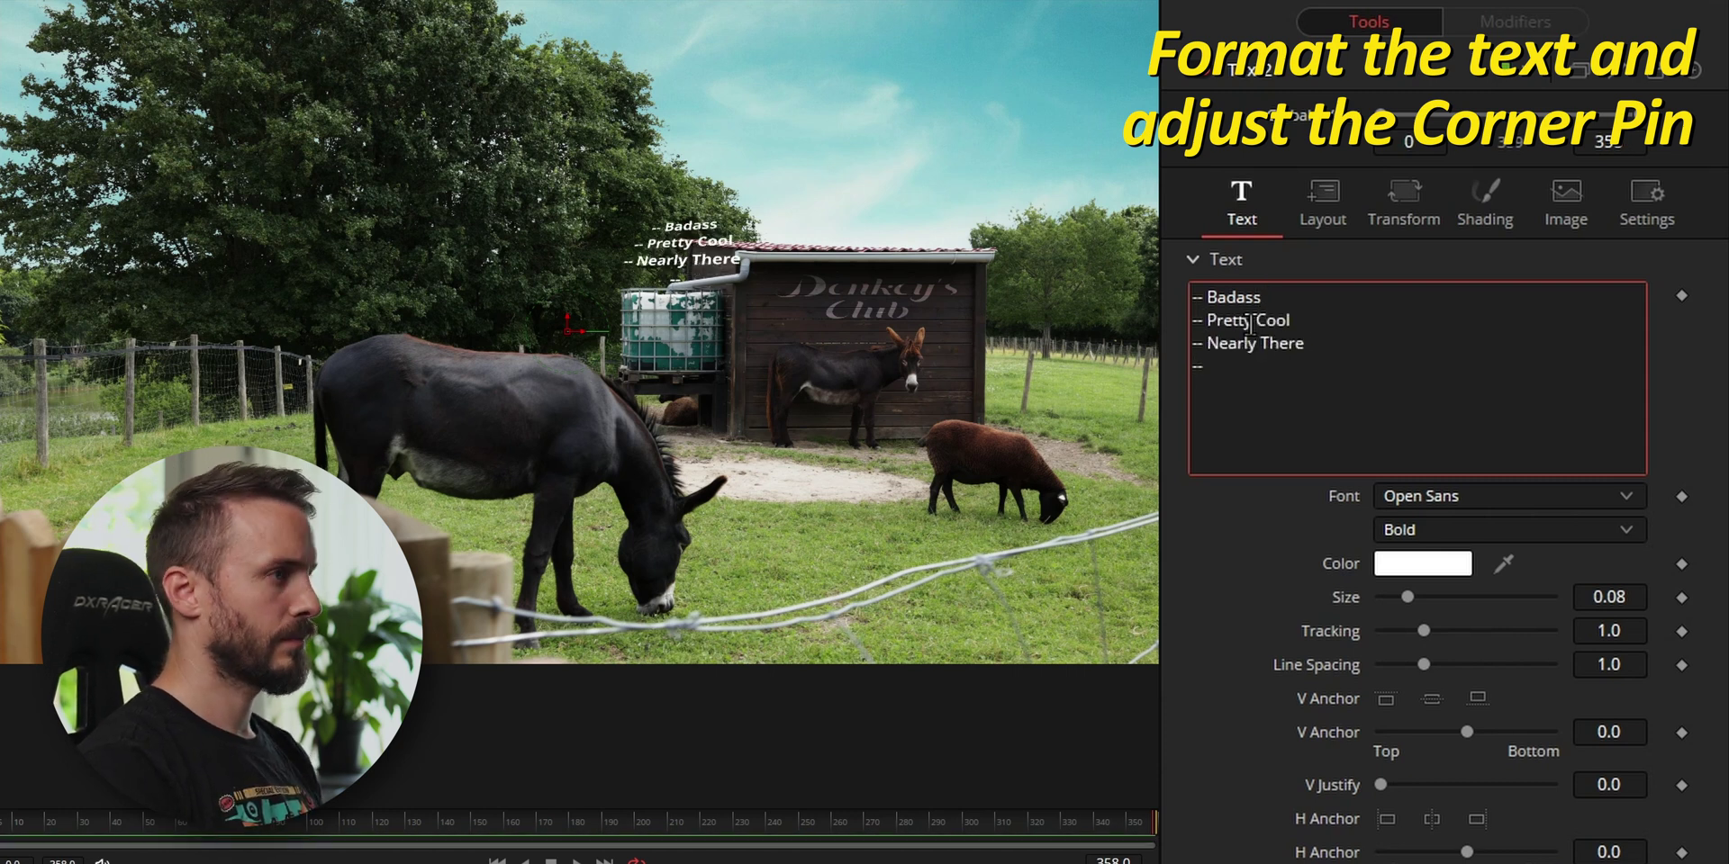
type("xt year")
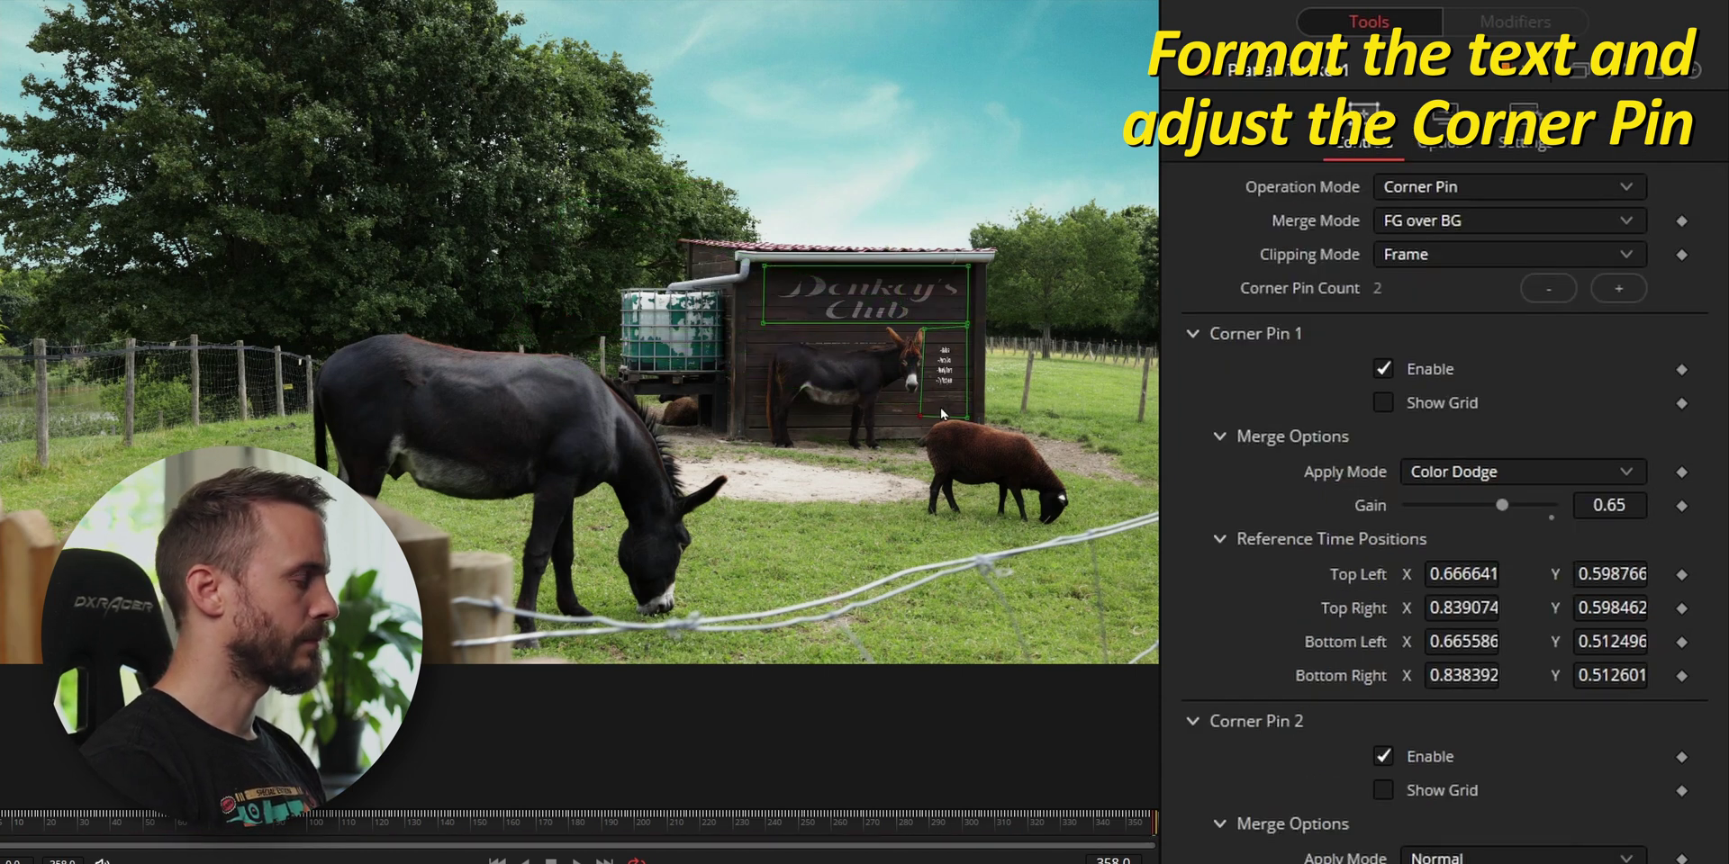
- Adjust the second pin's bottom-left corner, enlarge the list text, tighten its spacing, and shift it up and right
scroll(941, 407, "up", 5)
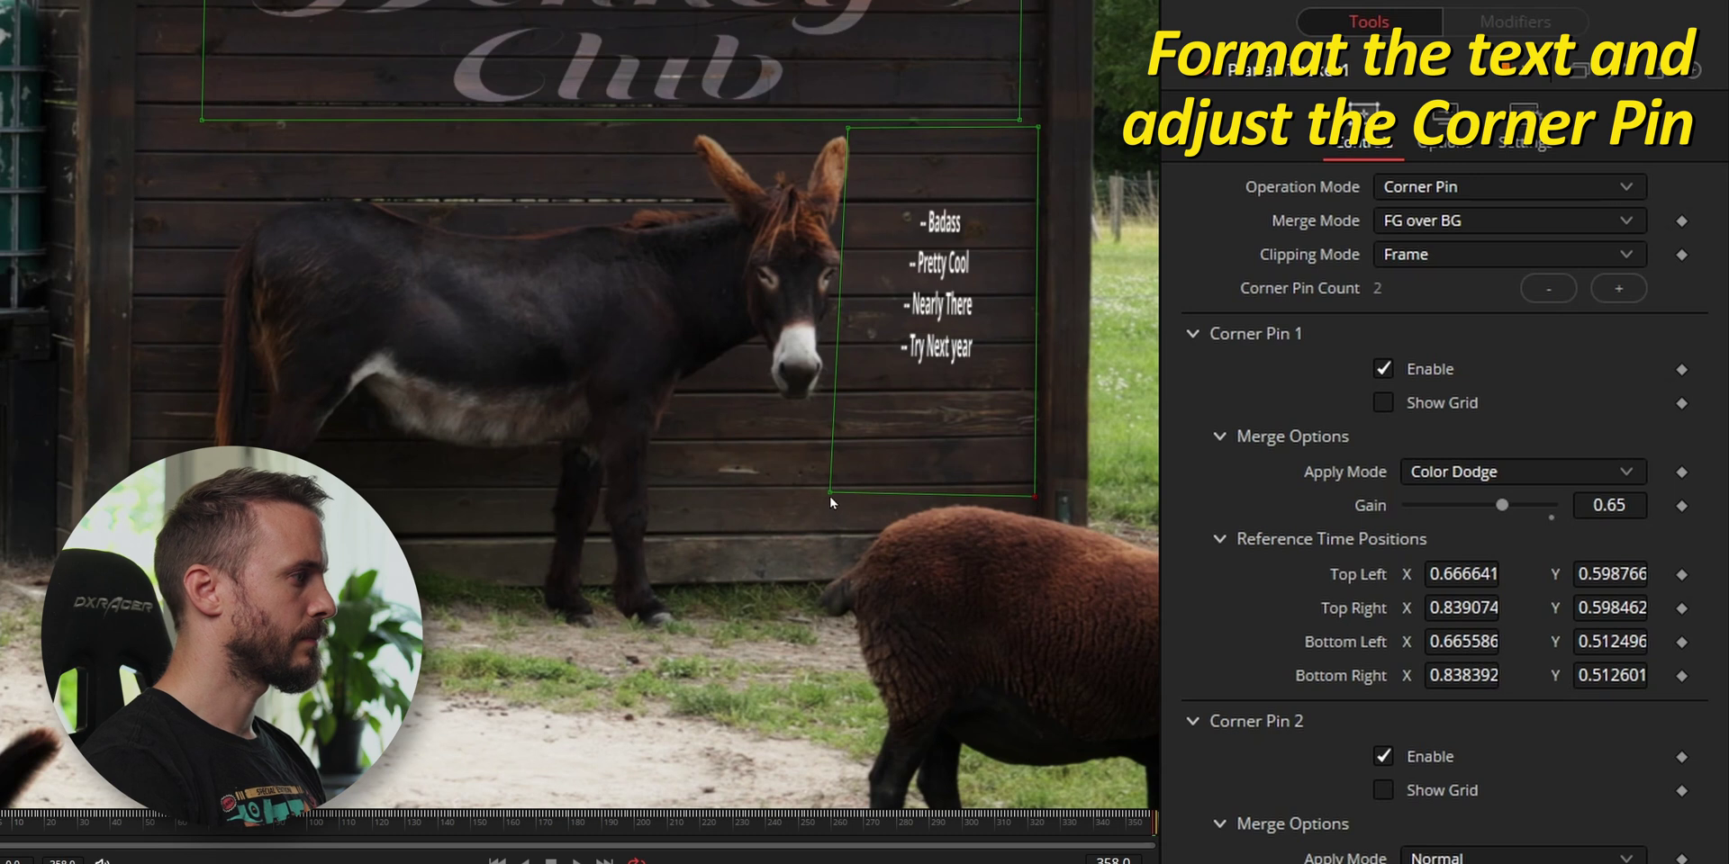
left_click_drag(830, 495, 849, 497)
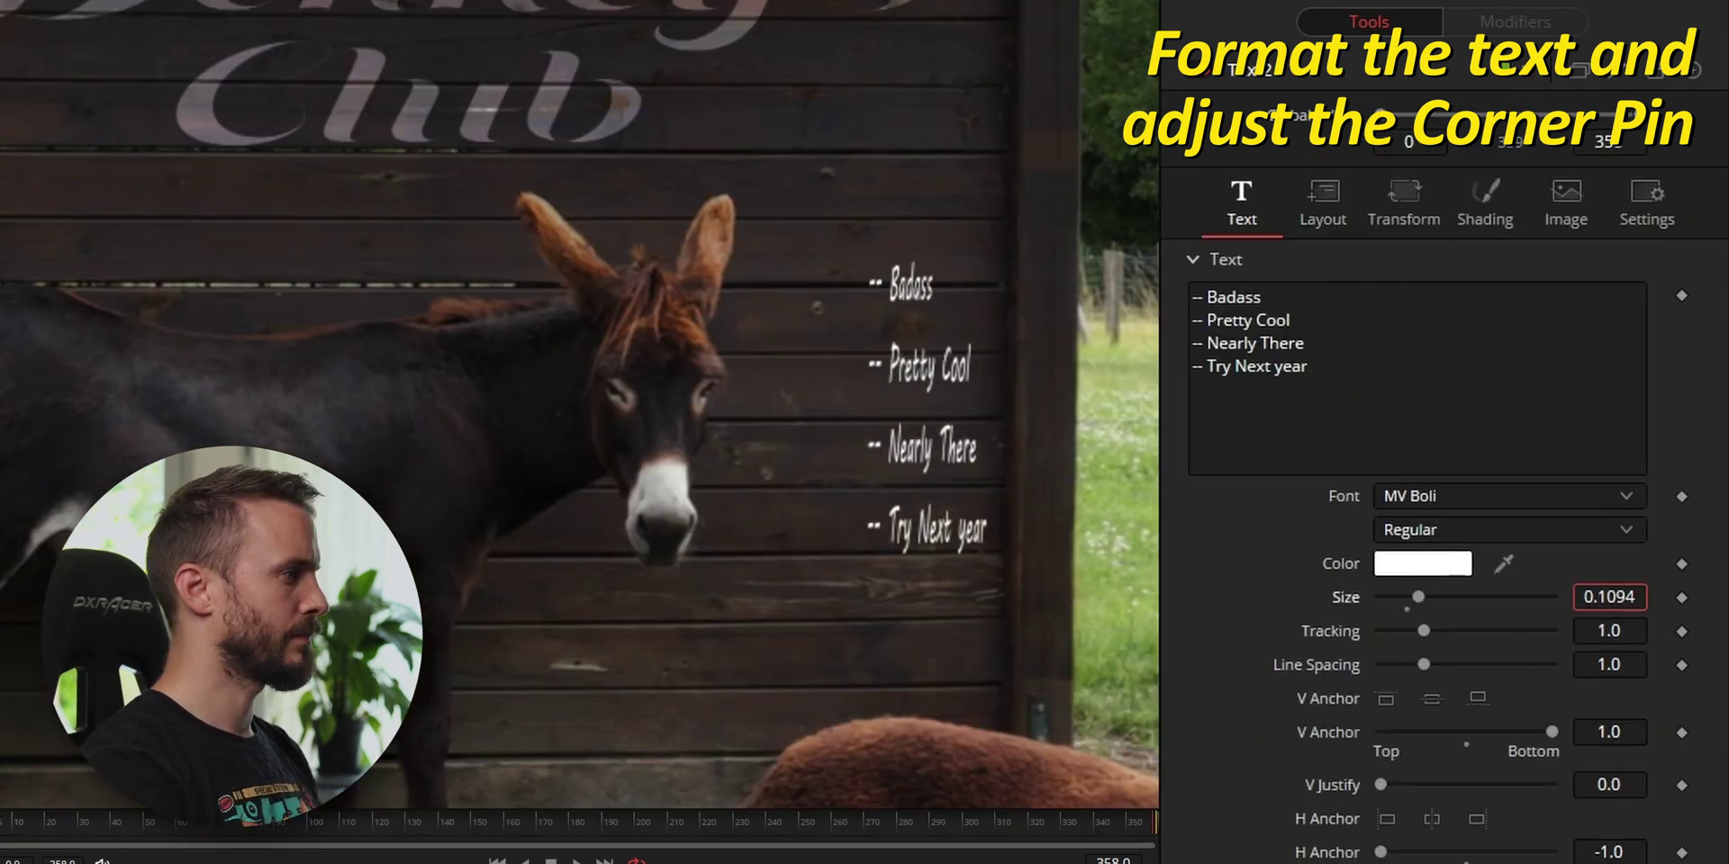
left_click_drag(1609, 597, 1625, 597)
left_click_drag(1621, 664, 1585, 664)
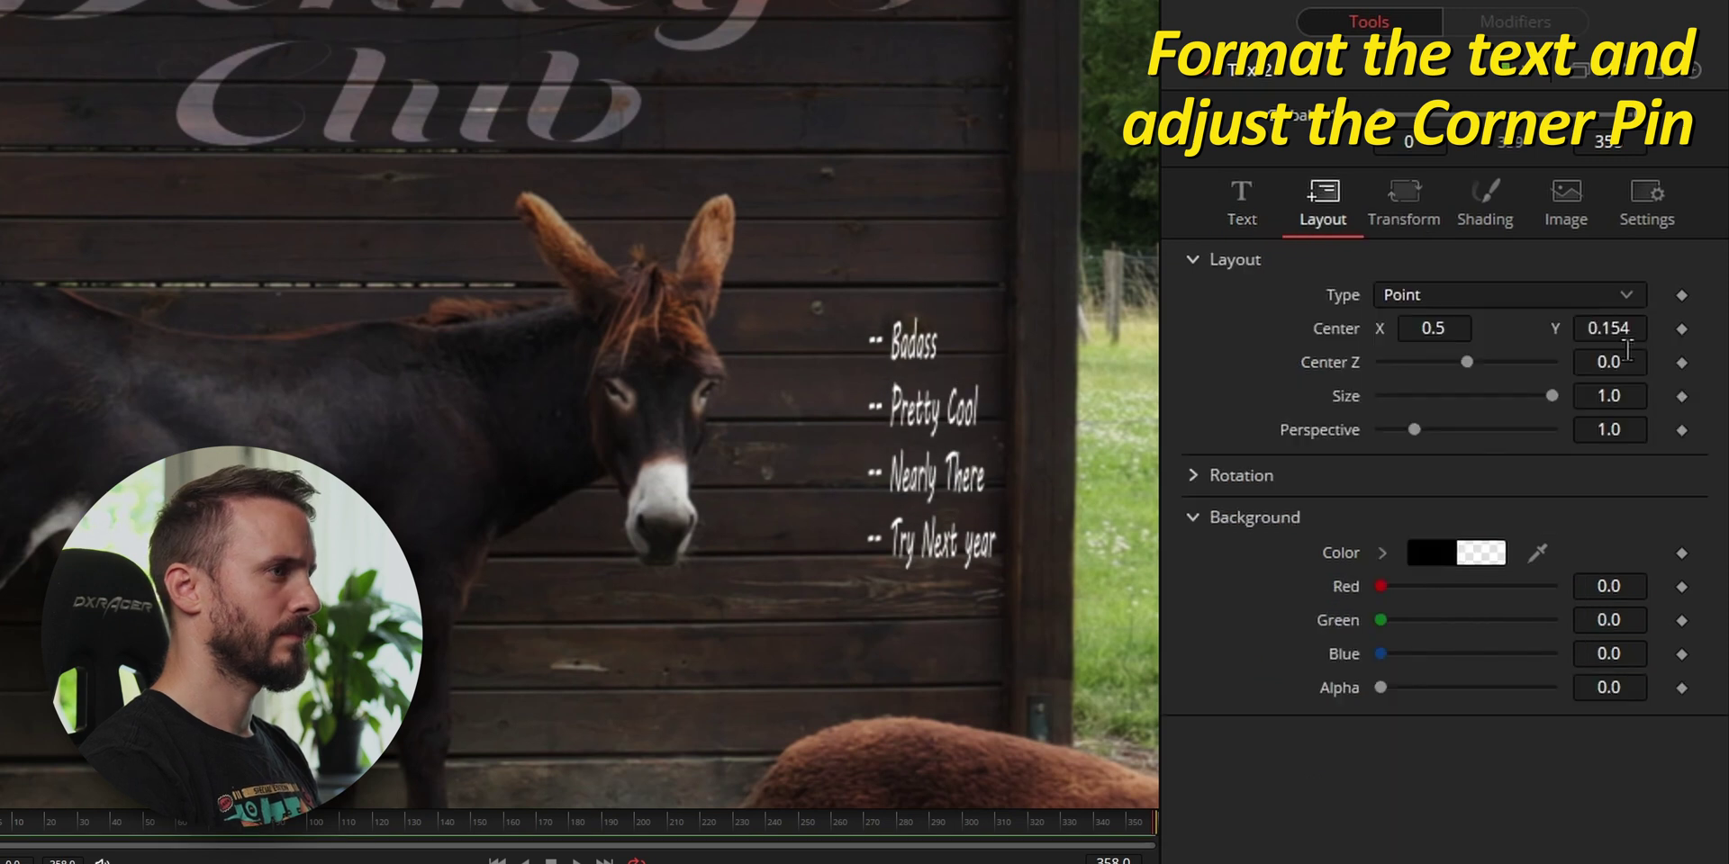
left_click_drag(1628, 349, 1648, 349)
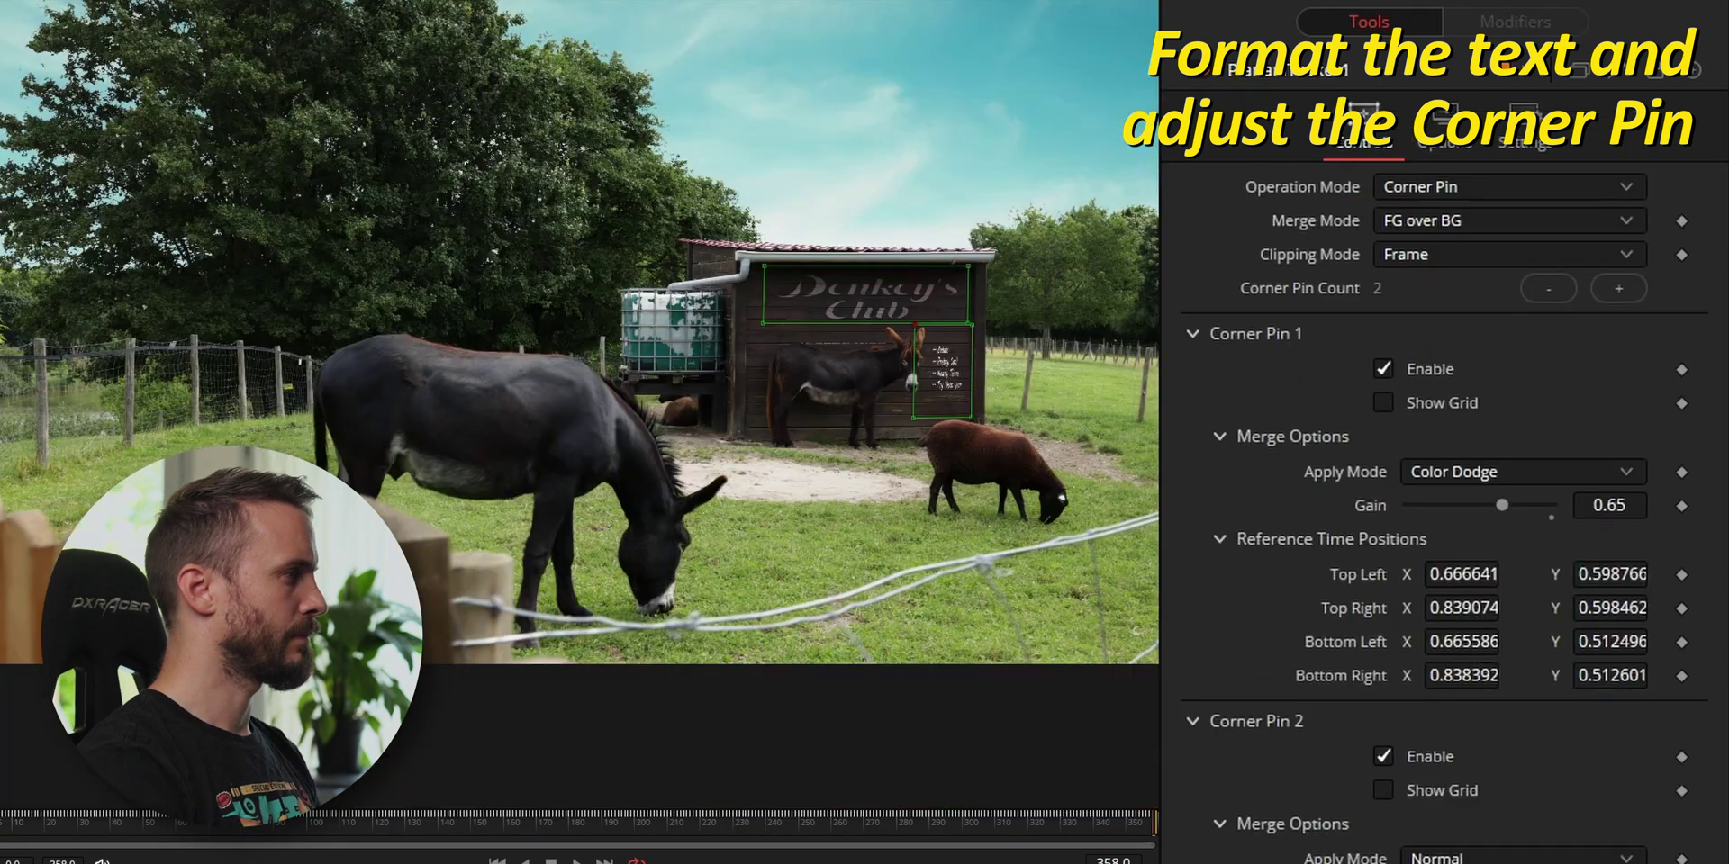
scroll(973, 399, "up", 5)
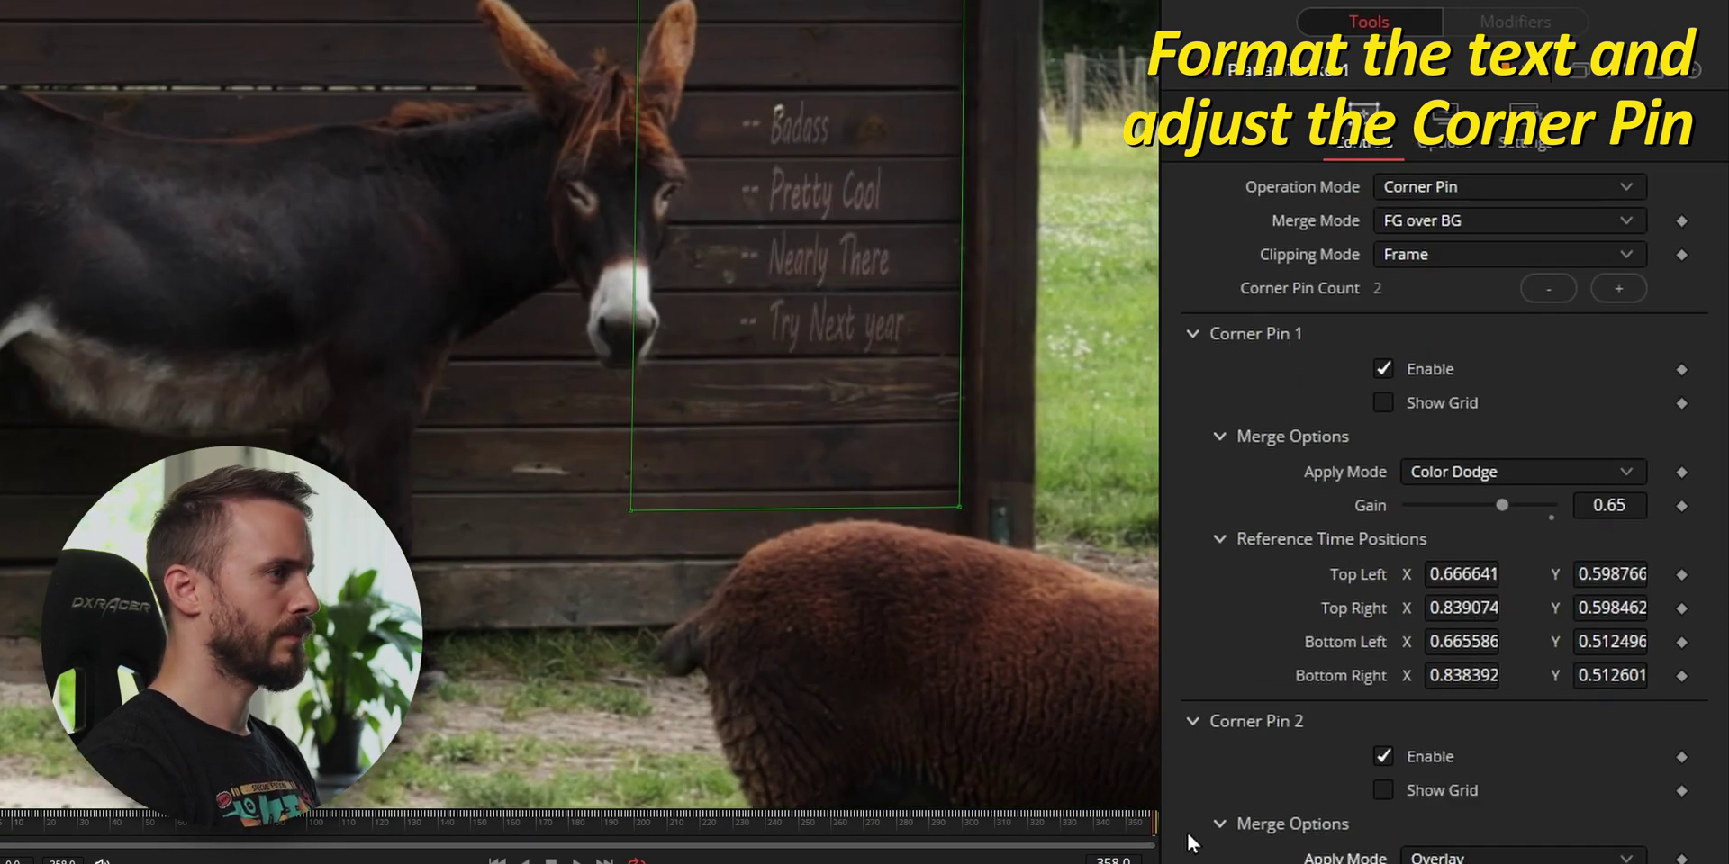
scroll(579, 406, "up", 1)
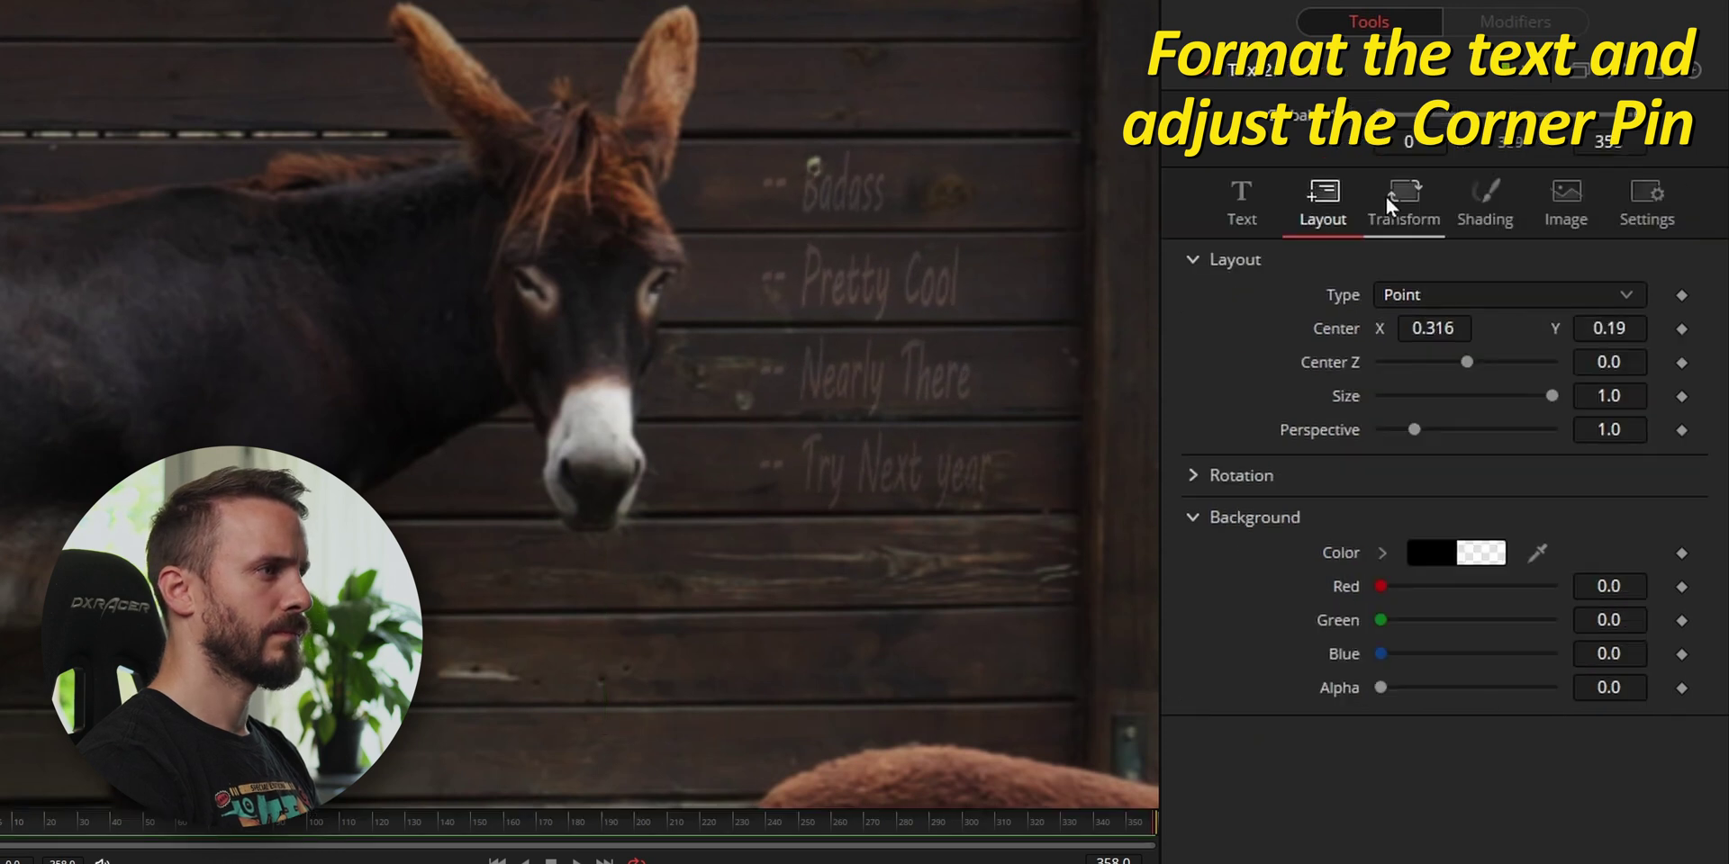
left_click_drag(1432, 328, 1502, 328)
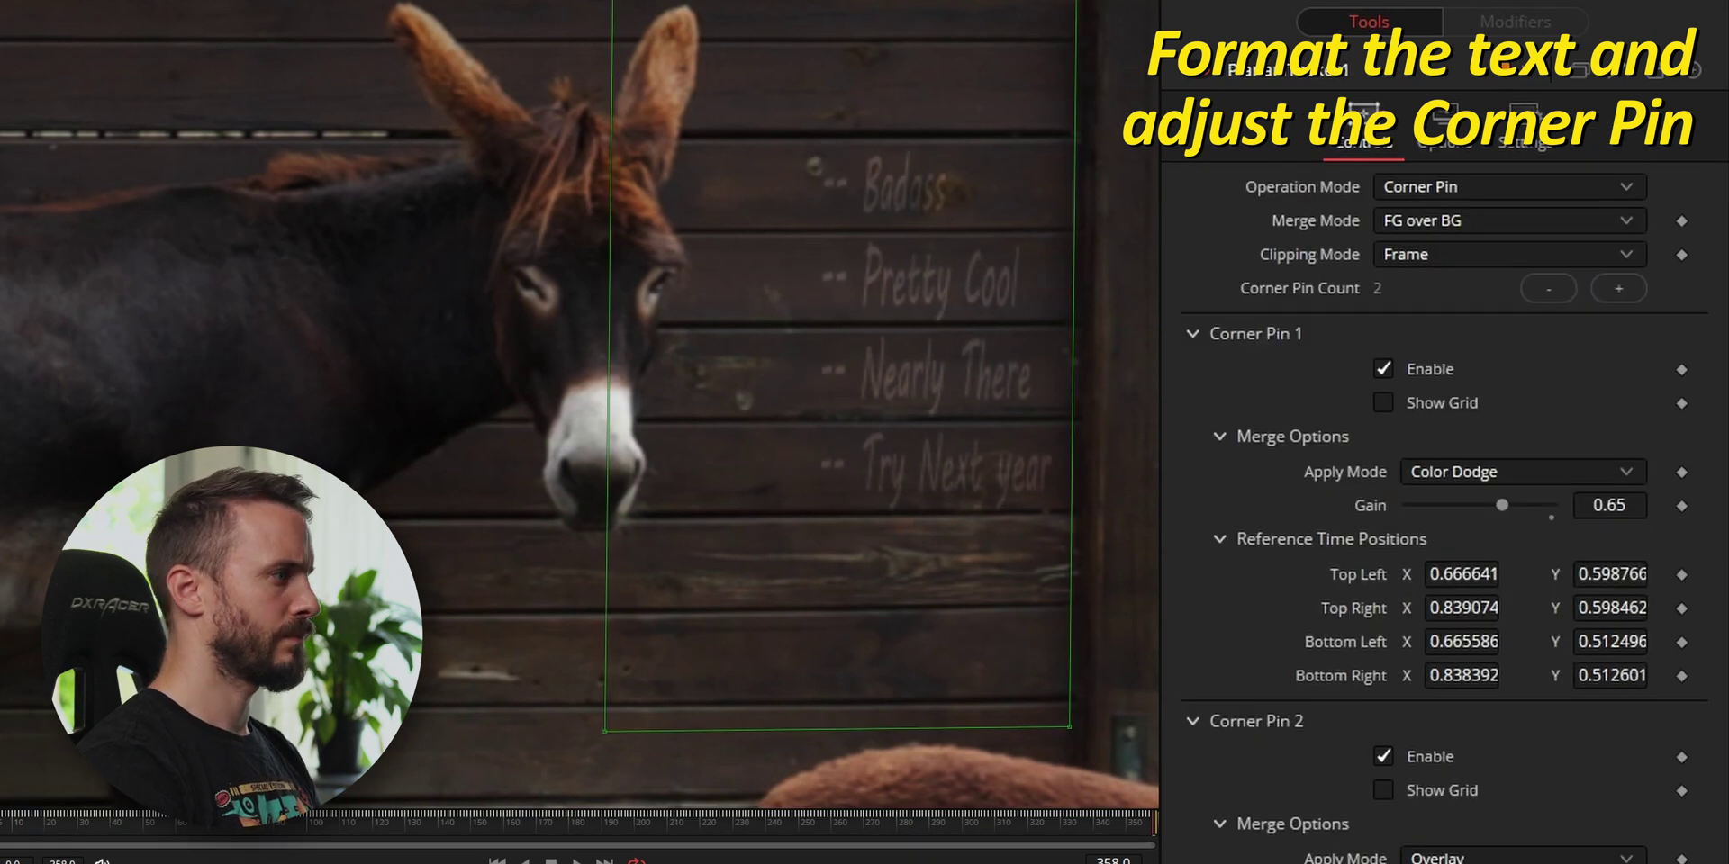
scroll(878, 375, "down", 5)
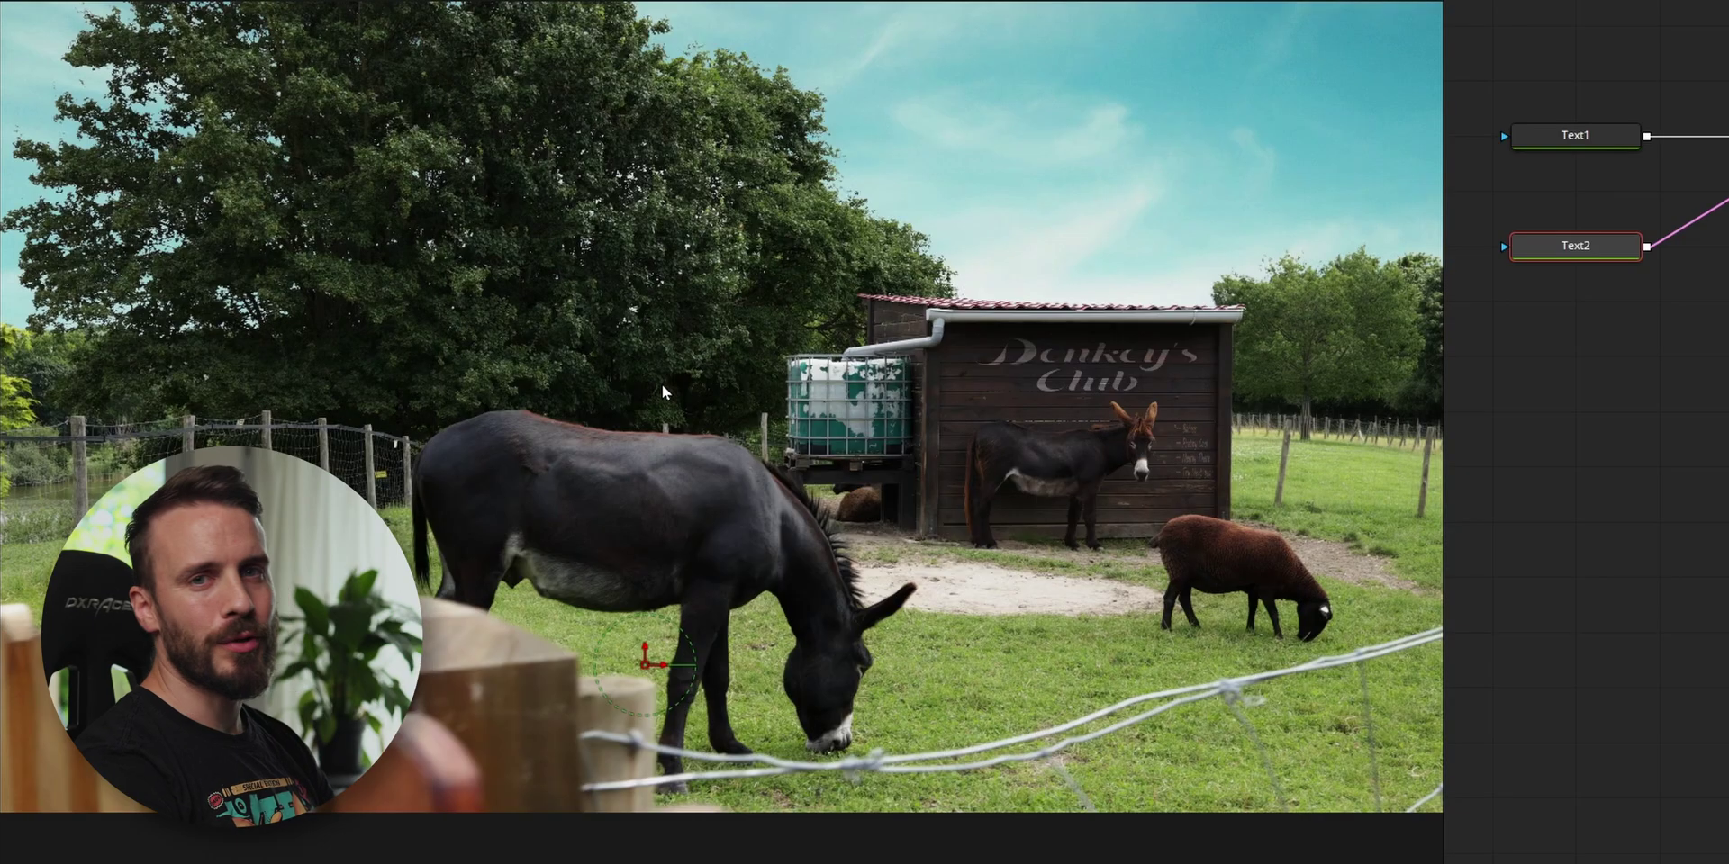
scroll(647, 532, "up", 4)
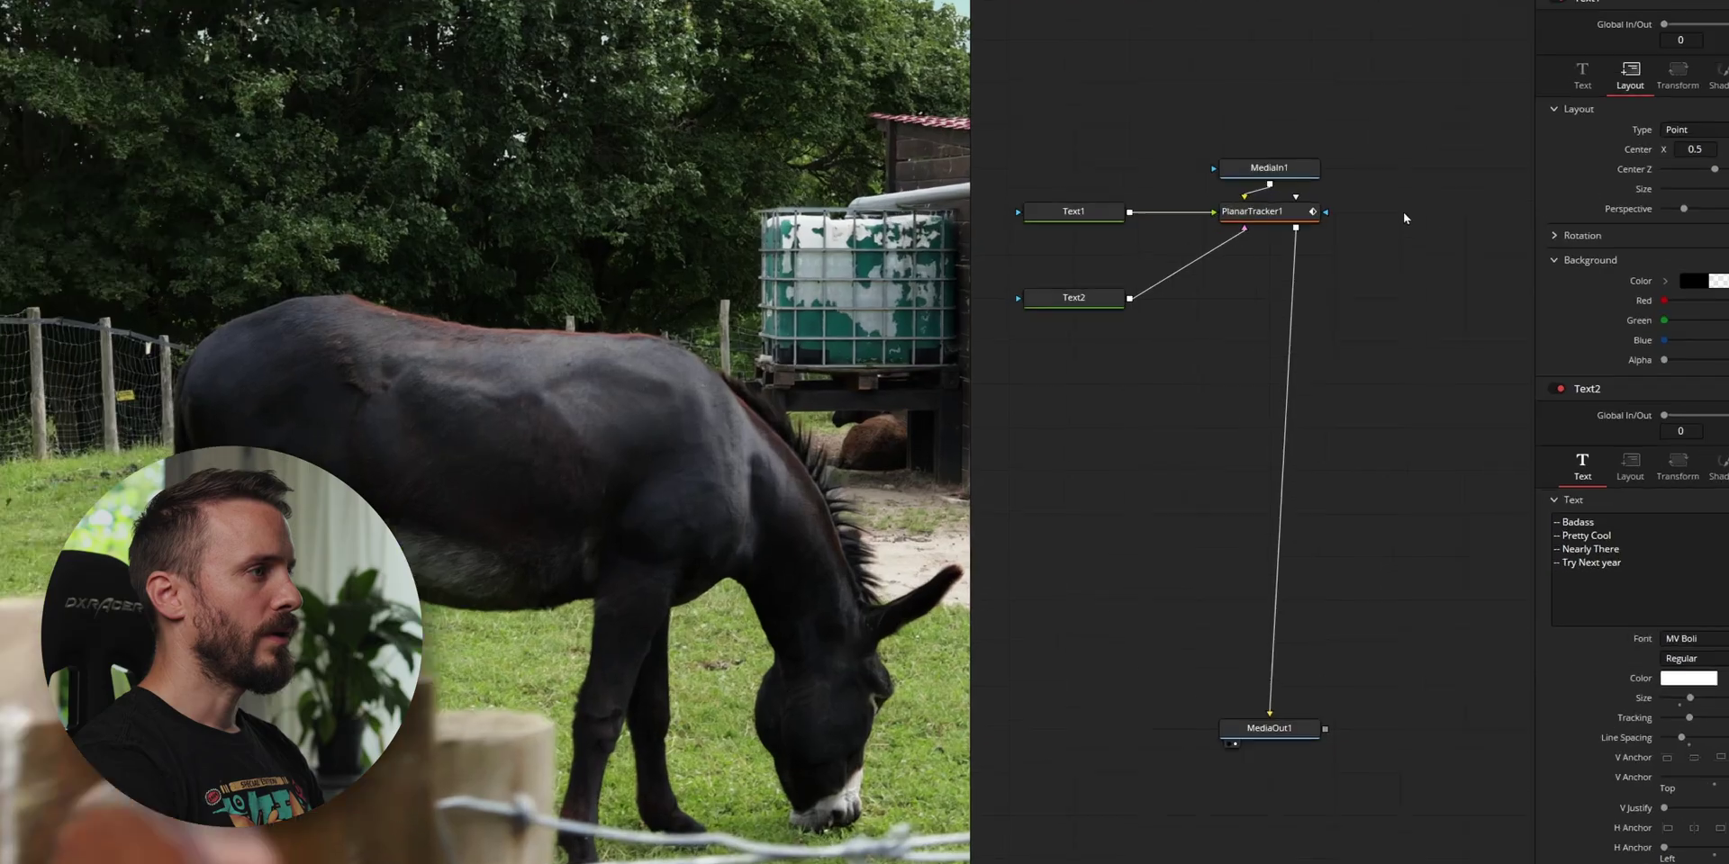
left_click_drag(1609, 102, 1033, 286)
- Make room in the node graph and add a Planar Tracker after MediaIn1
left_click_drag(1144, 126, 1146, 374)
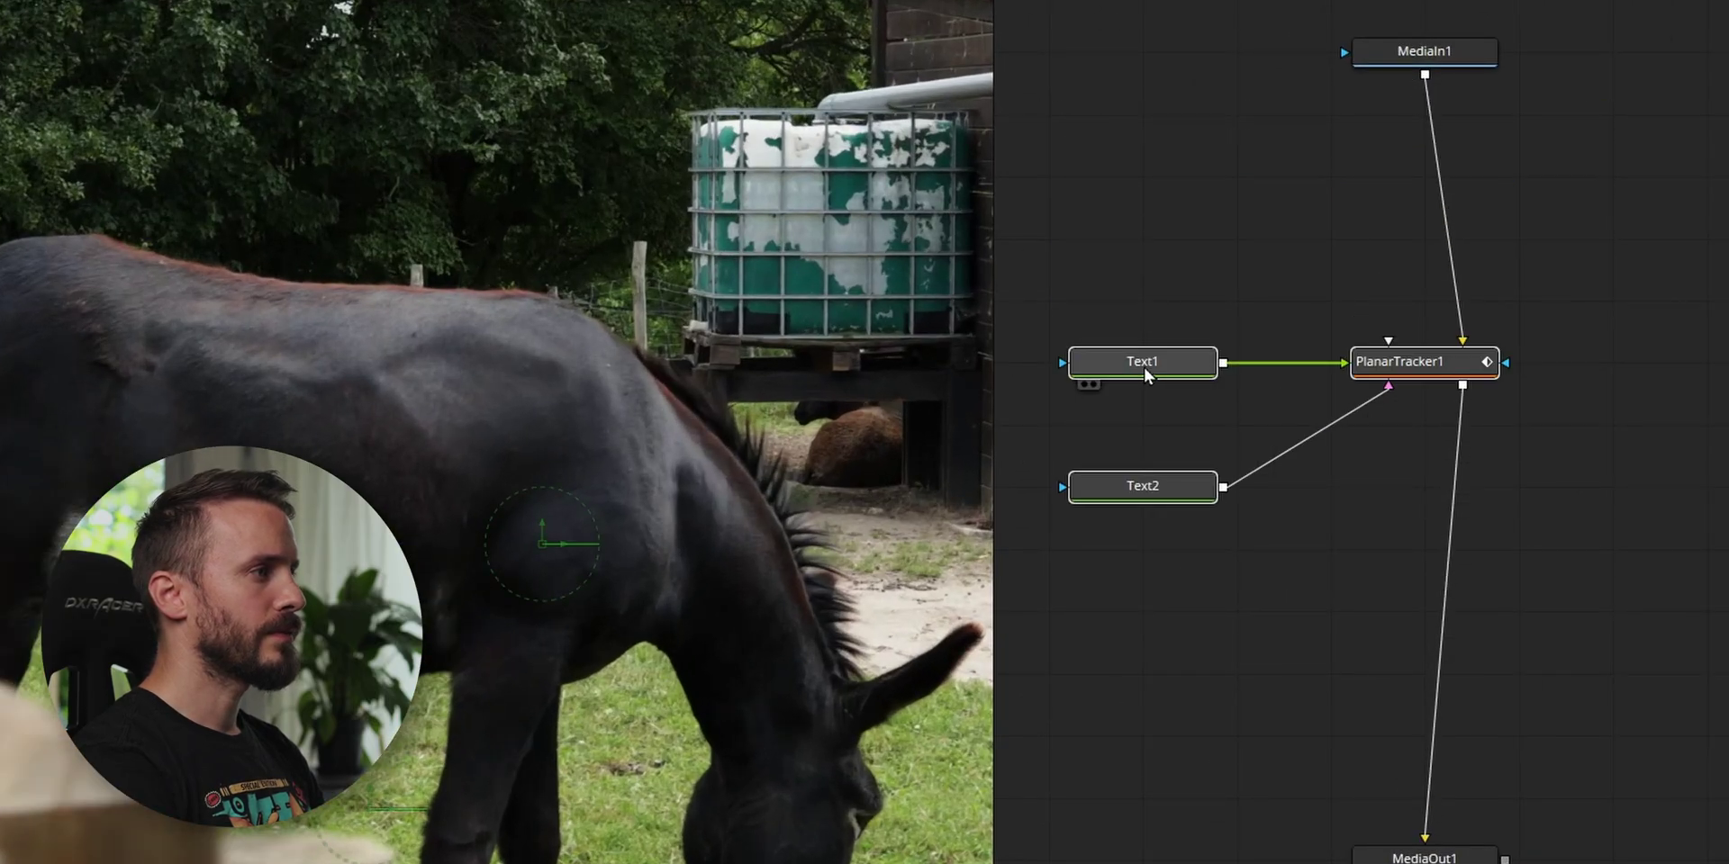
left_click(1422, 51)
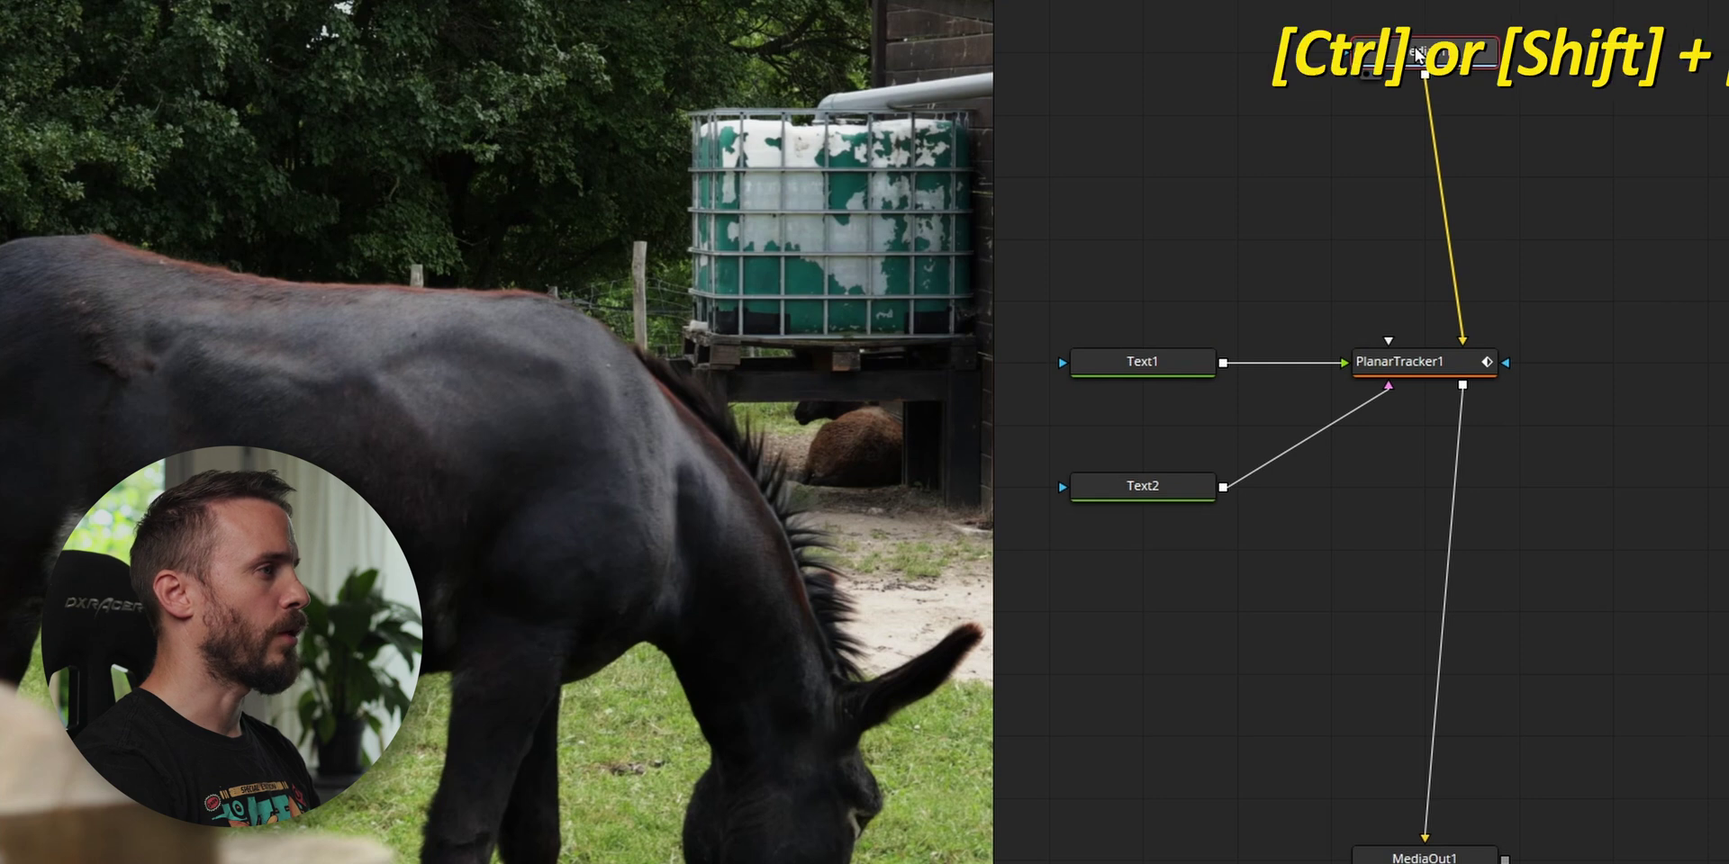
key("shift+space")
type("plan")
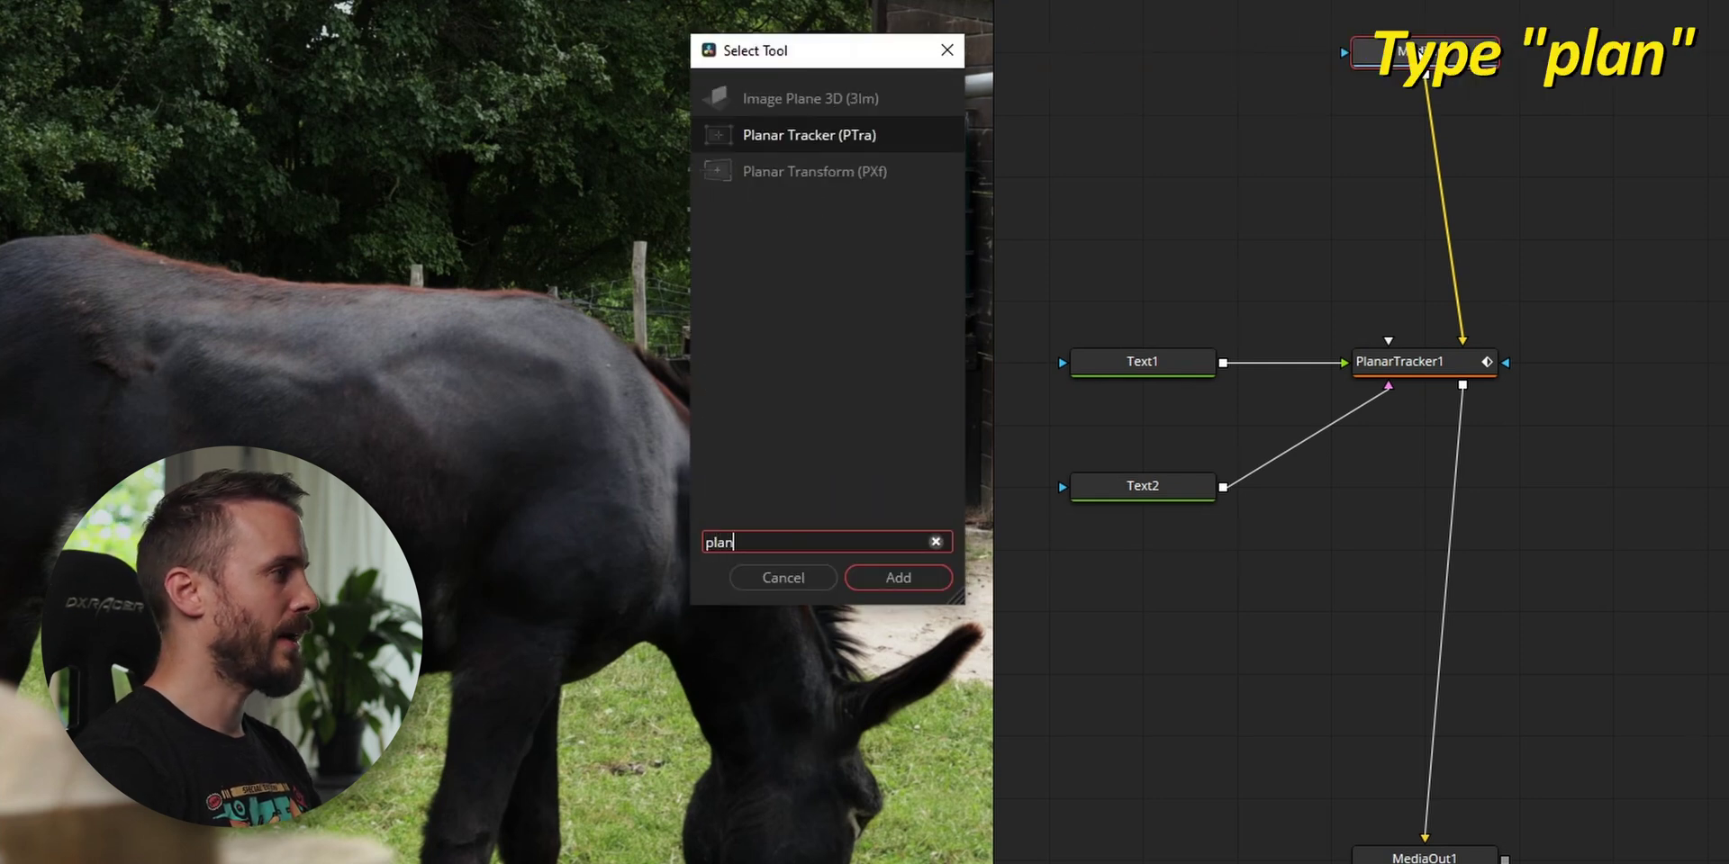
key("Return")
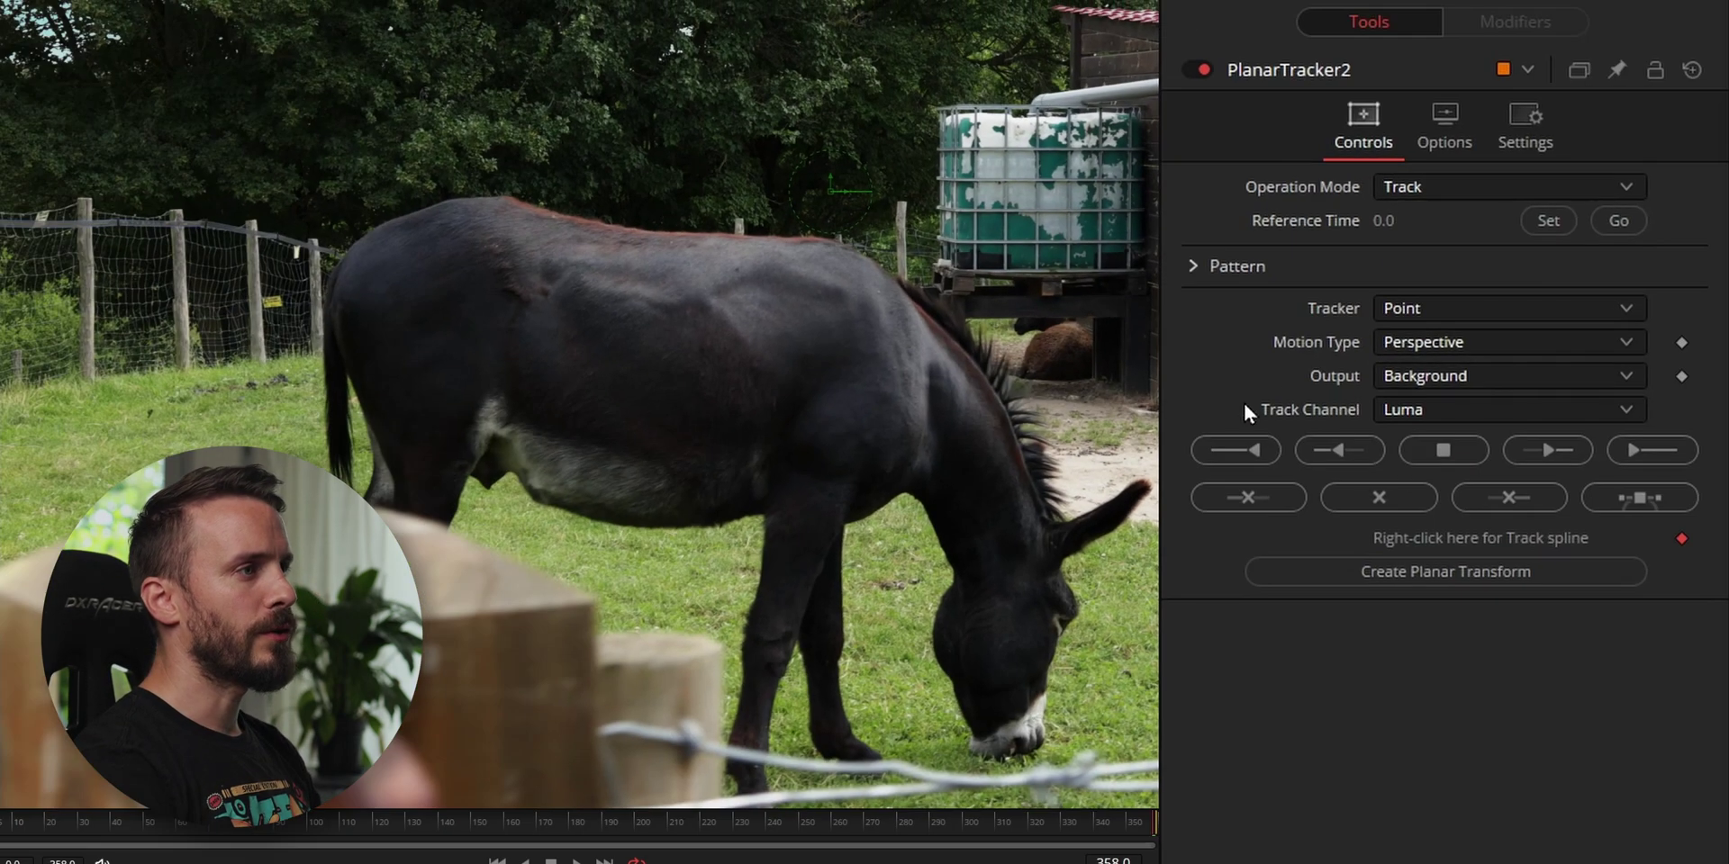
- Set the tracker to Hybrid Point/Area with Translation, Rotation, Scale motion, and begin outlining the donkey's back
left_click(1469, 304)
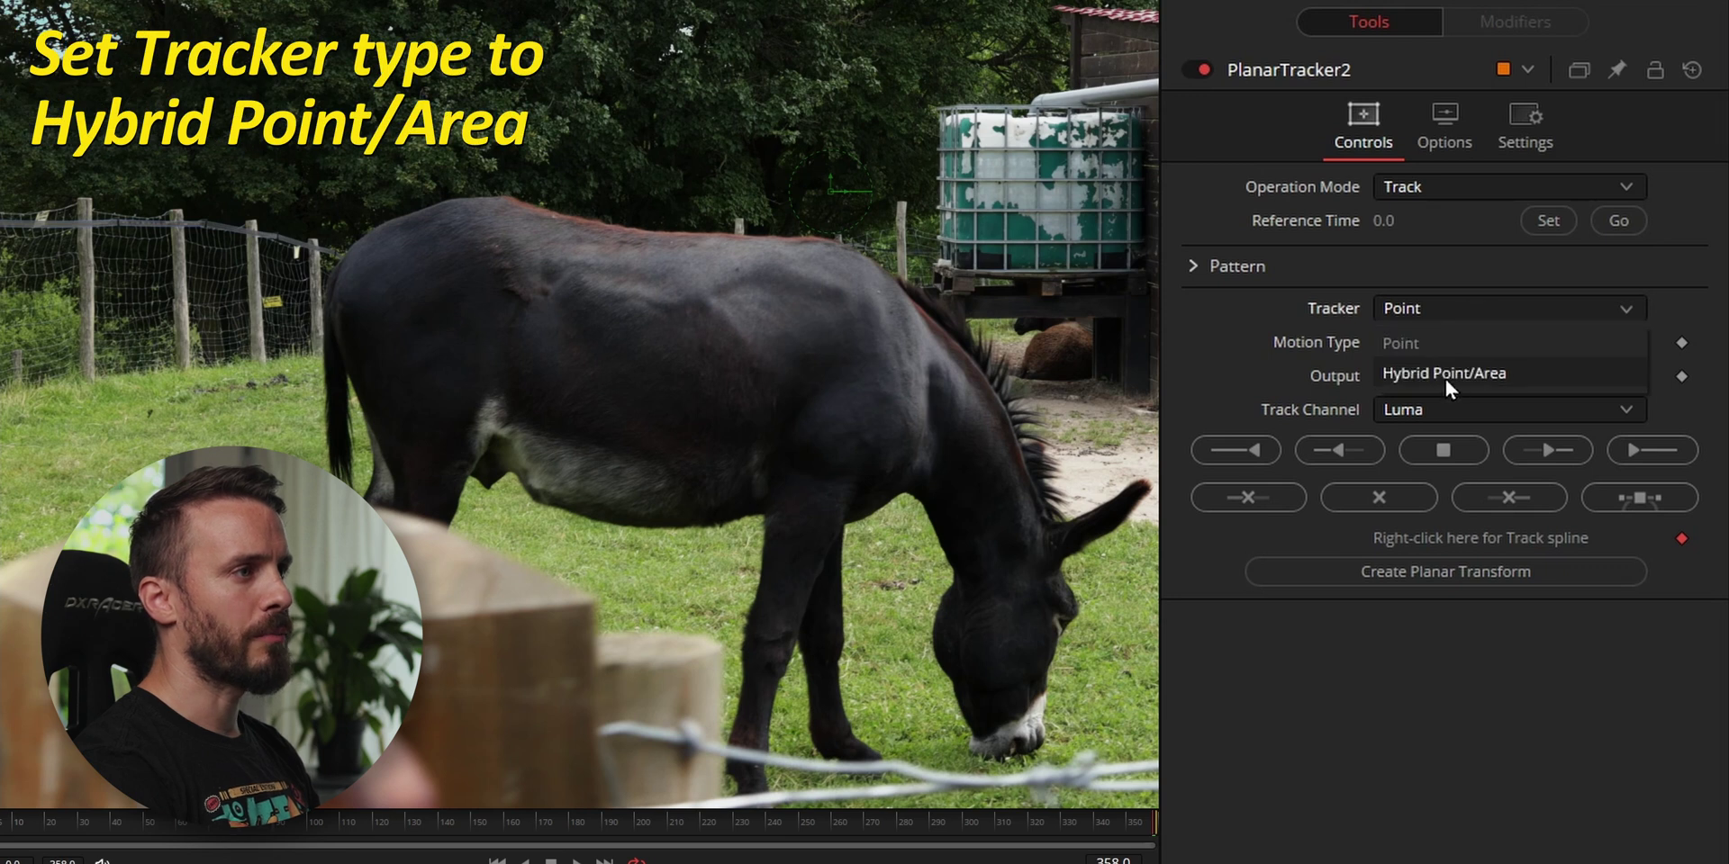
left_click(1444, 377)
left_click(1462, 340)
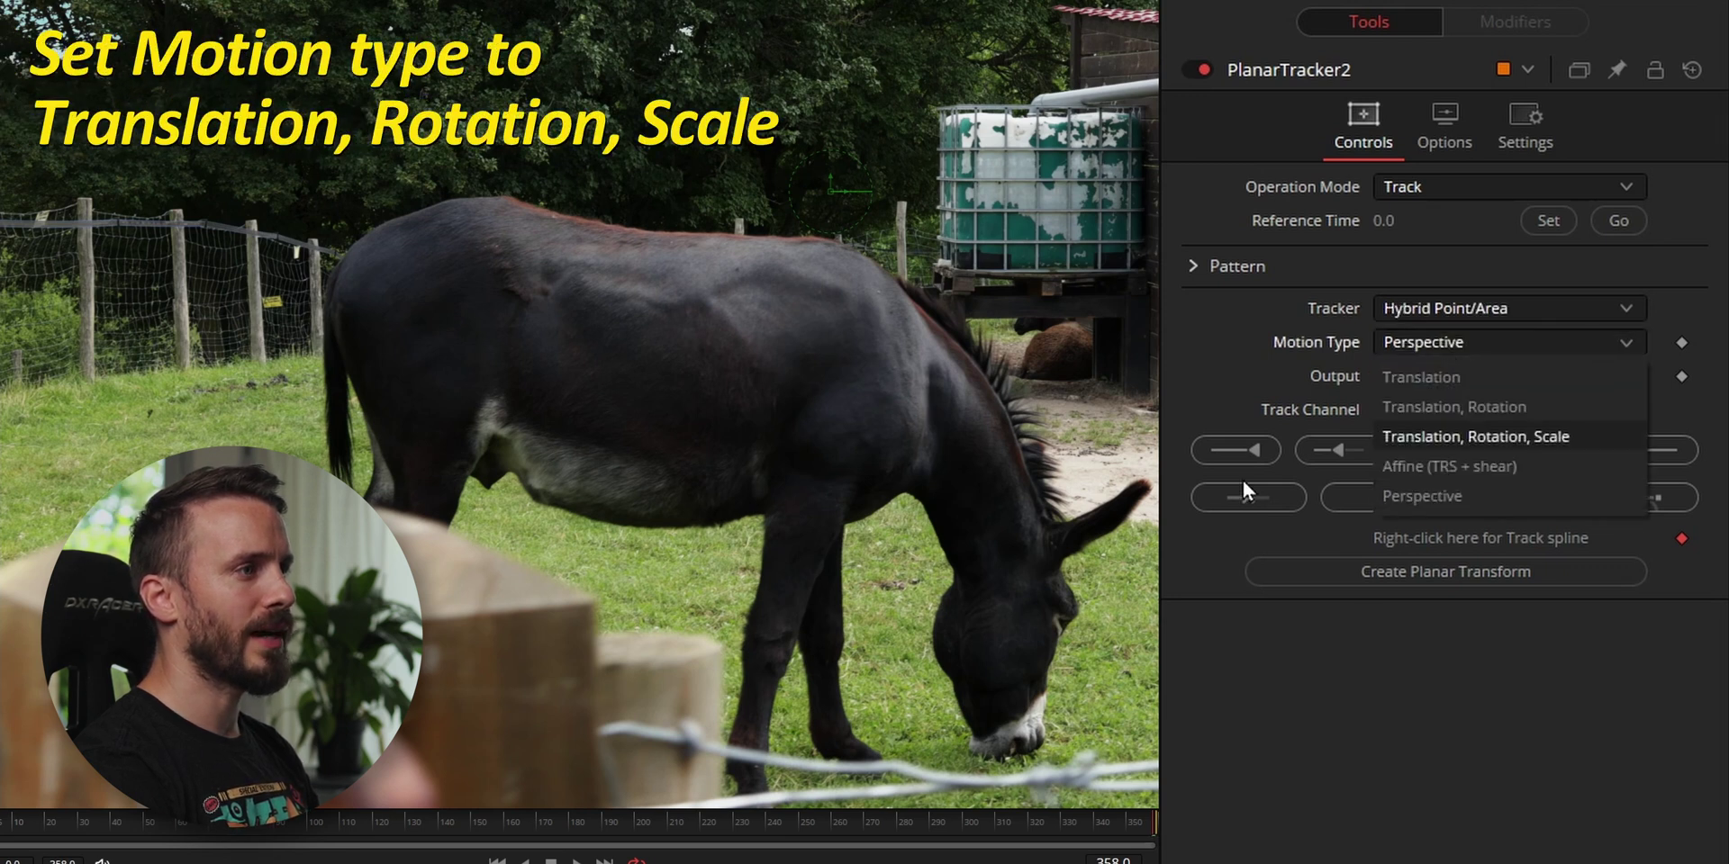
left_click(1461, 438)
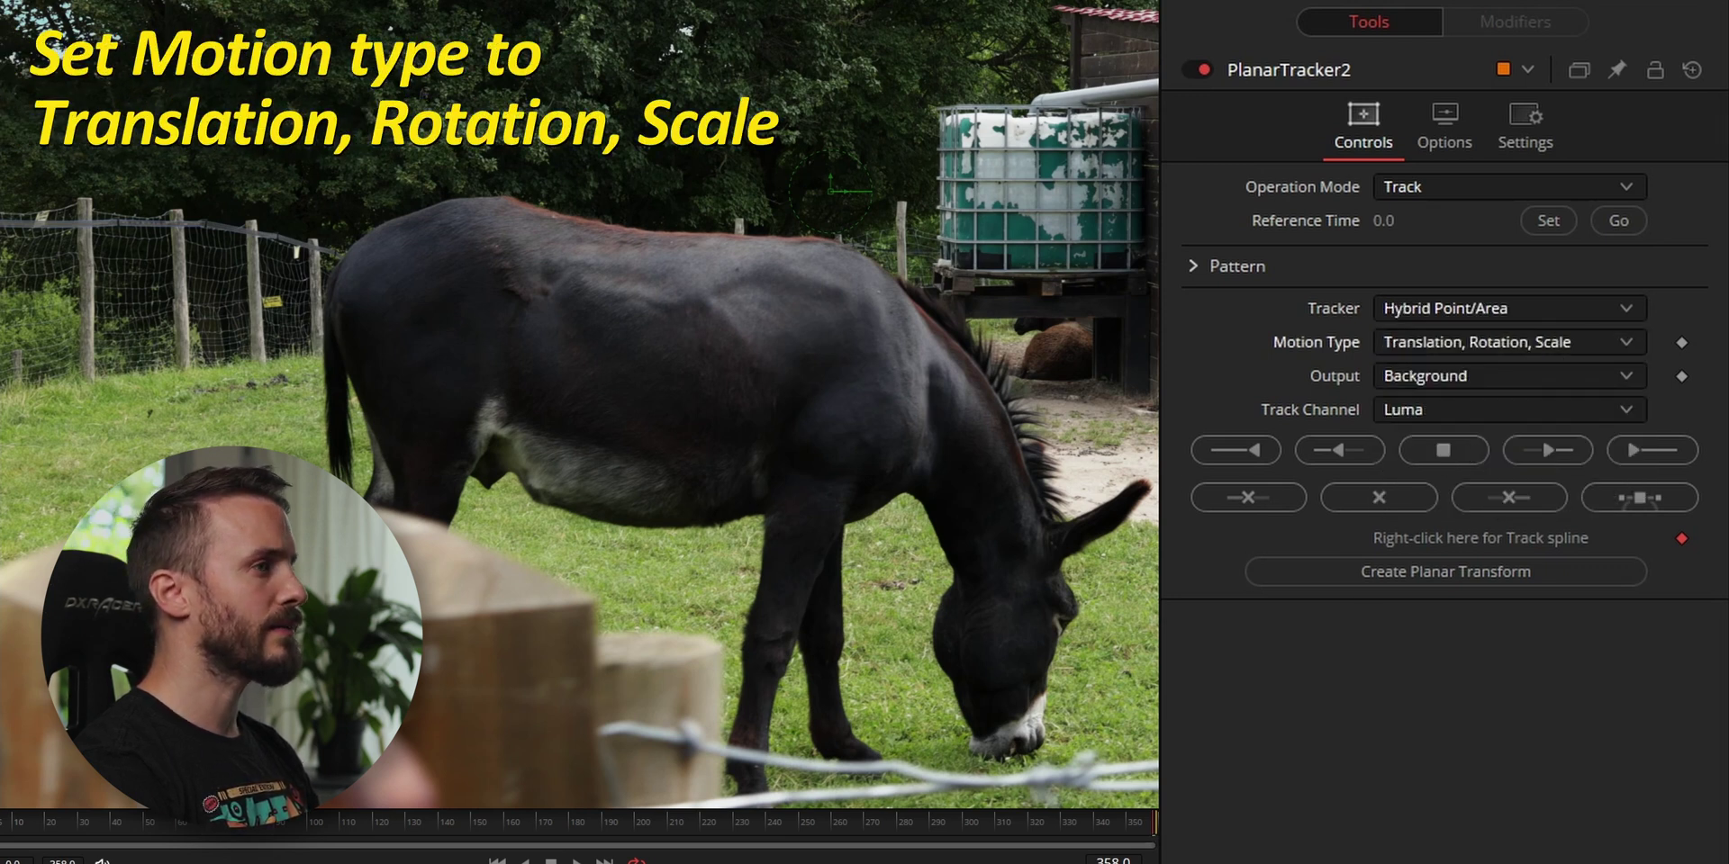
left_click(523, 247)
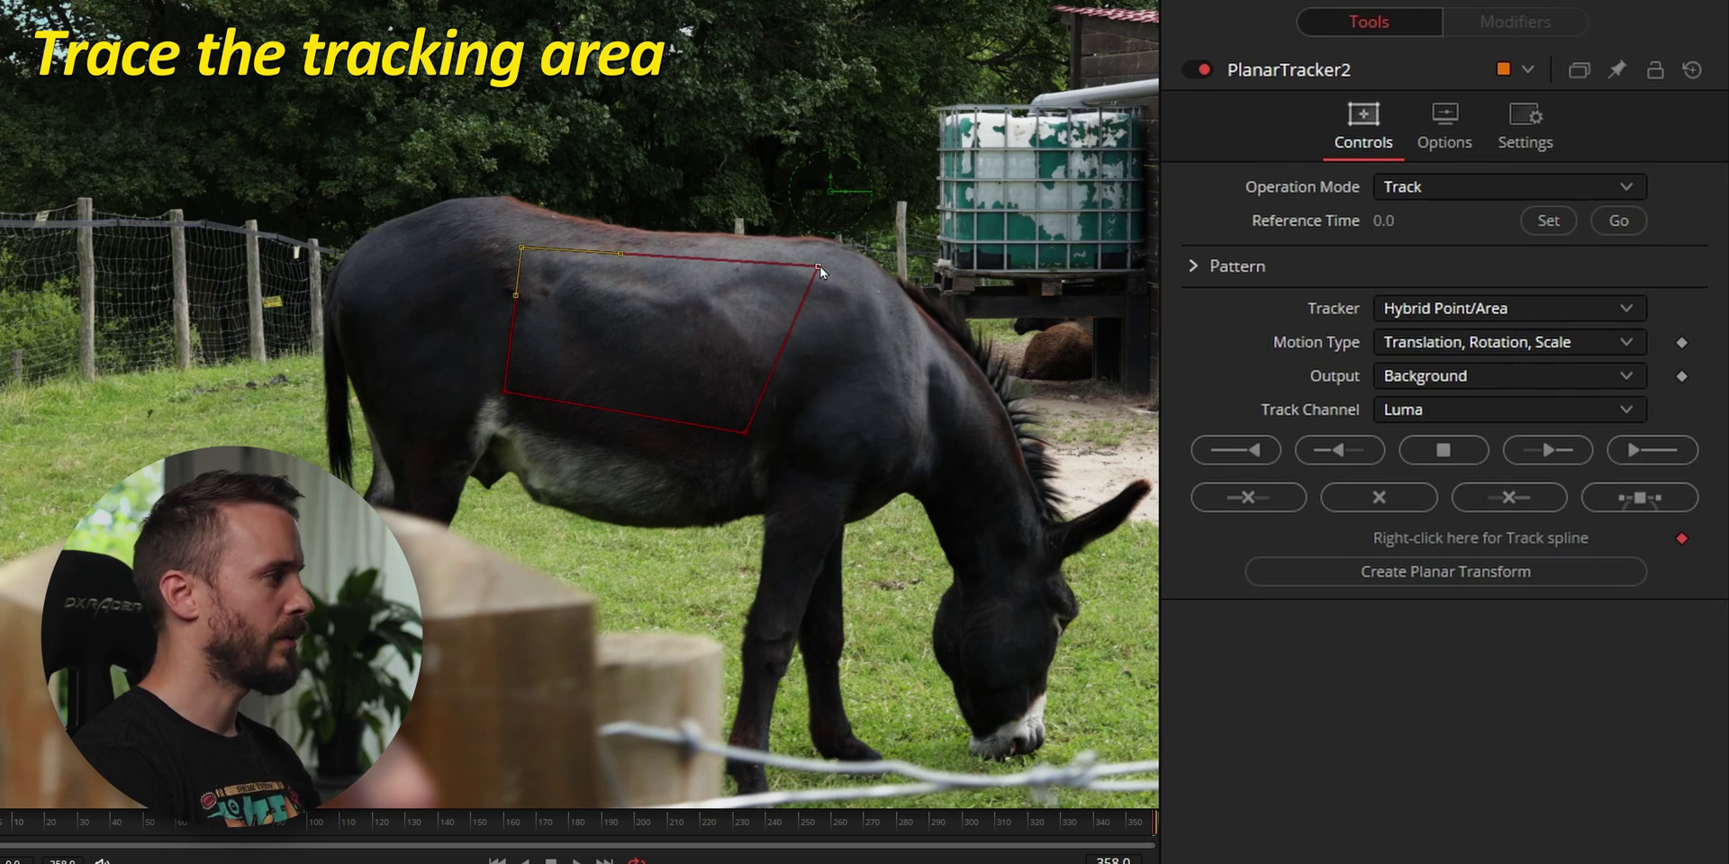
- Adjust the outline's top corners on the donkey's back and track backward from reference frame 358
left_click_drag(819, 266, 790, 268)
left_click_drag(521, 247, 518, 236)
left_click_drag(798, 263, 787, 273)
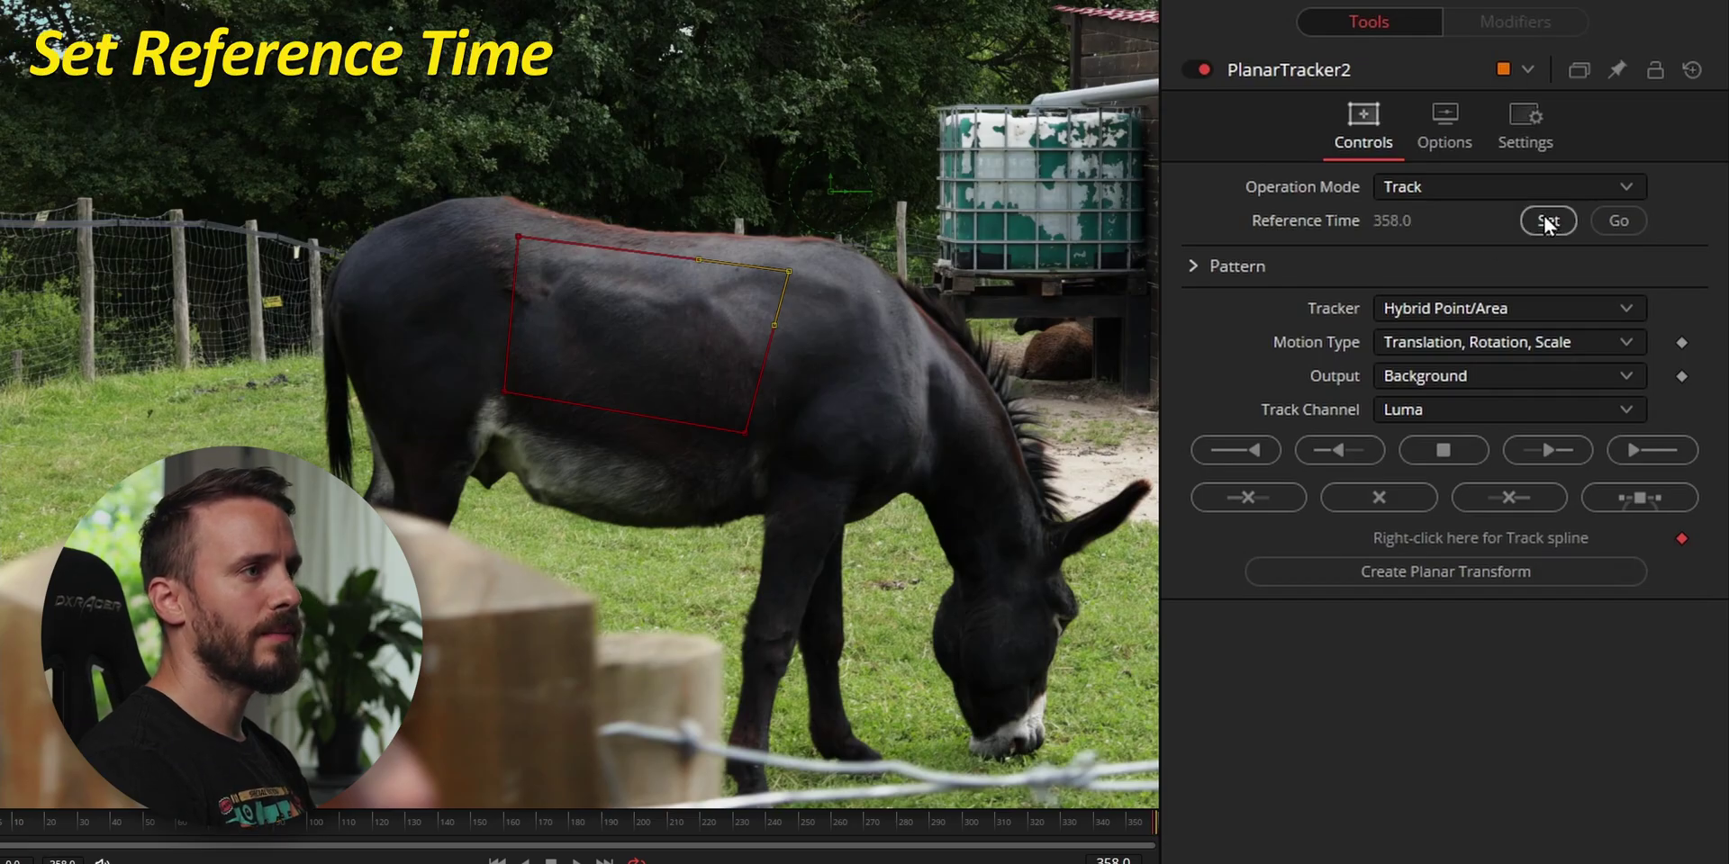
left_click(1232, 449)
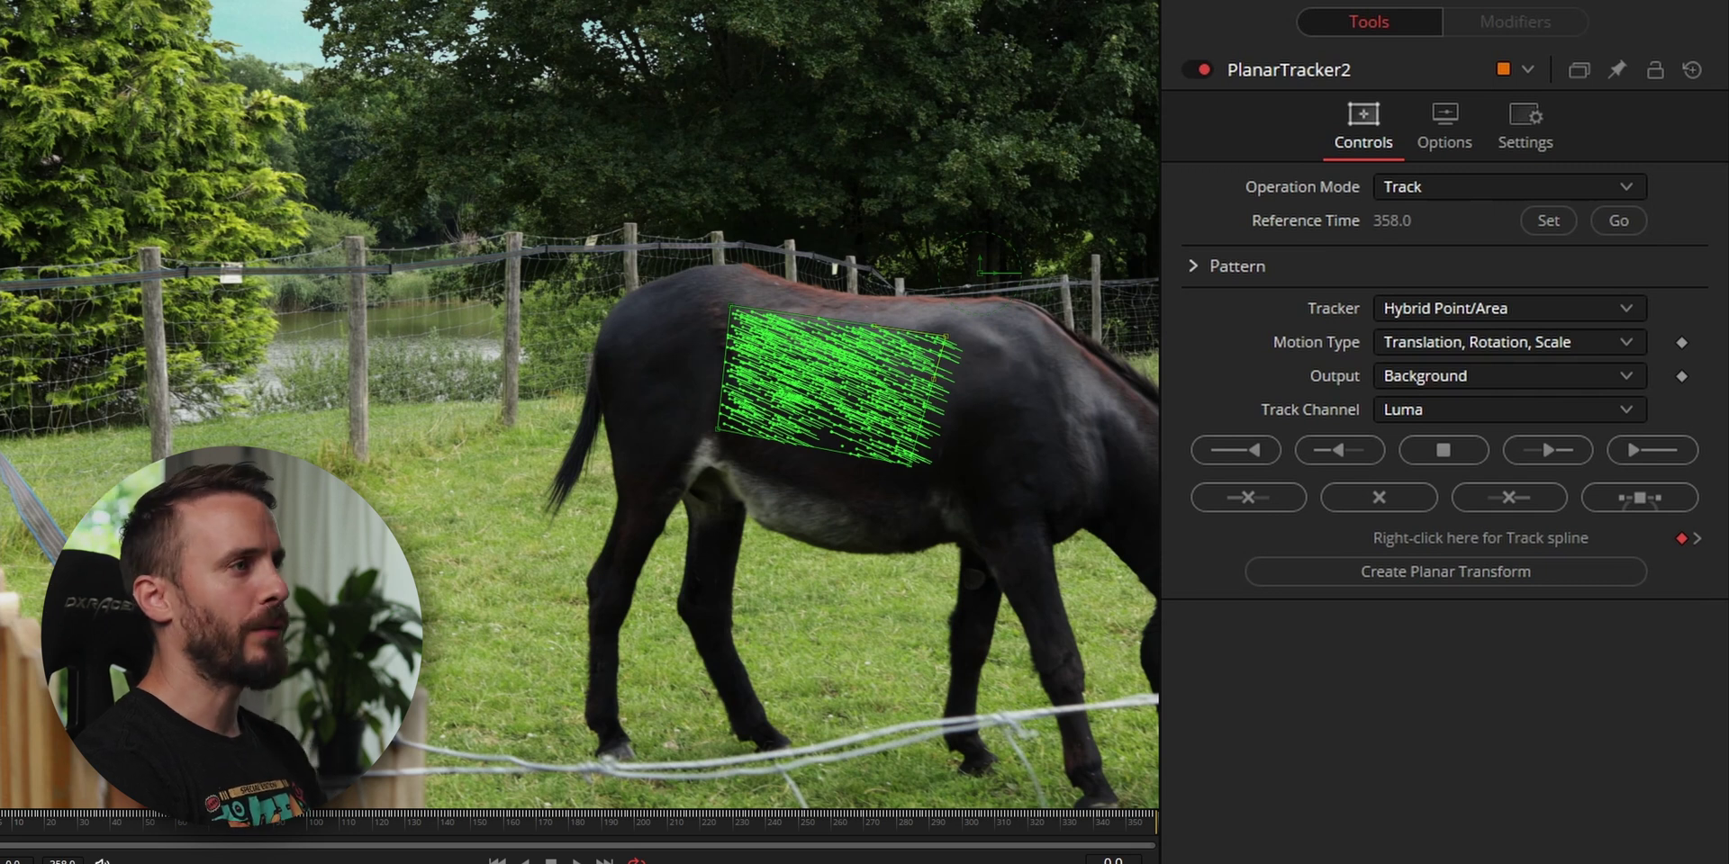
left_click(1443, 187)
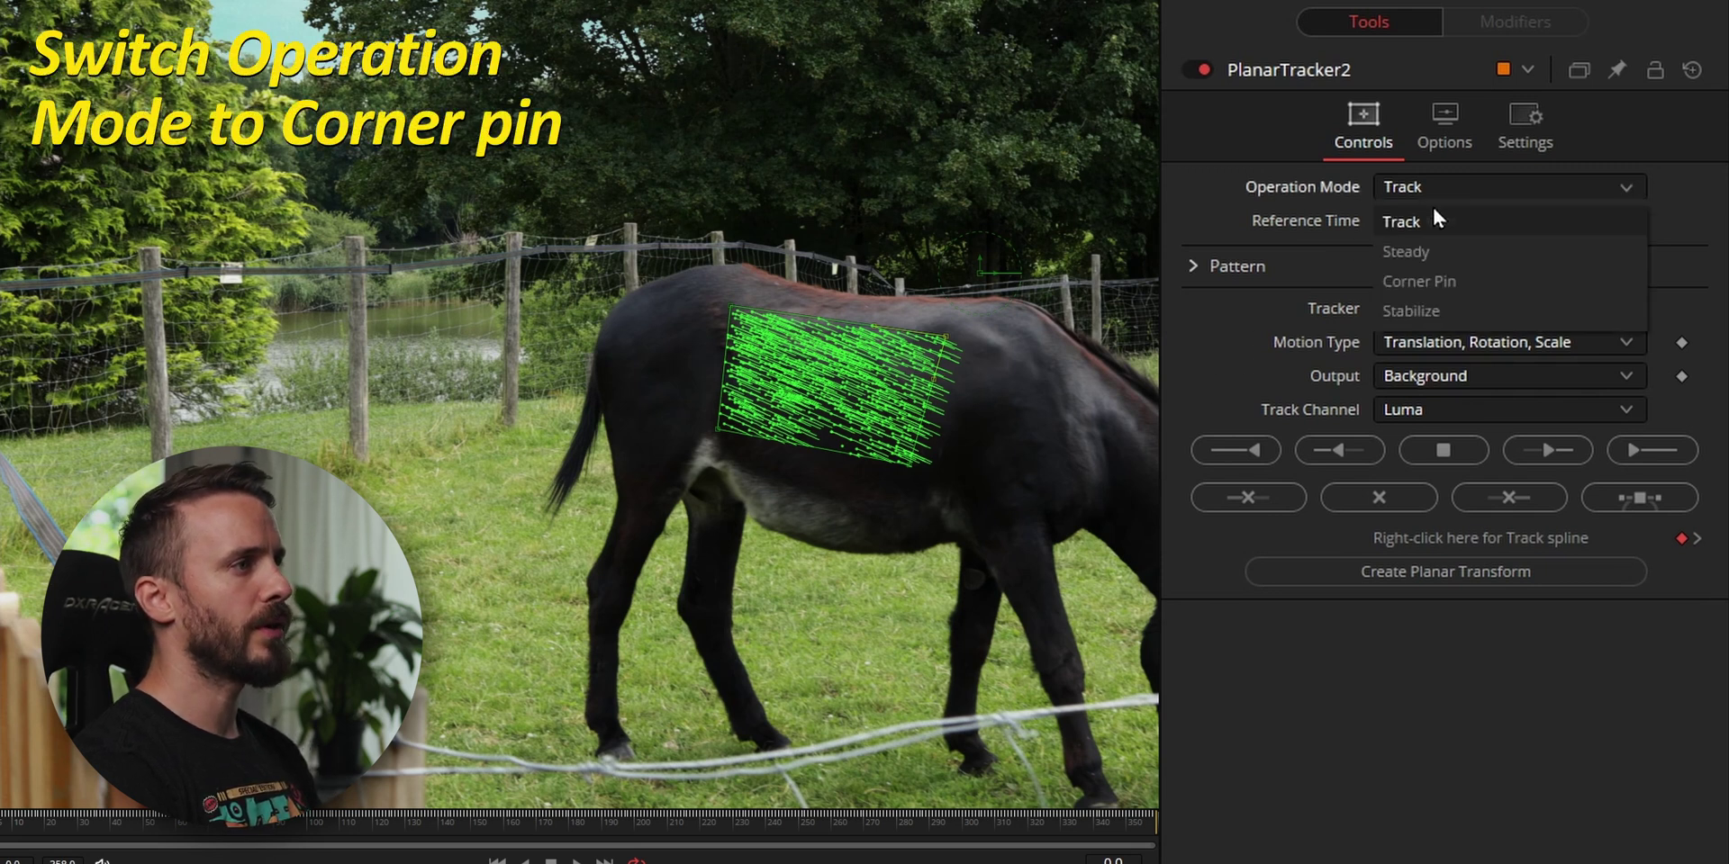
- Set Operation Mode to Corner Pin and drag the four pin corners onto the donkey's back
left_click(1443, 279)
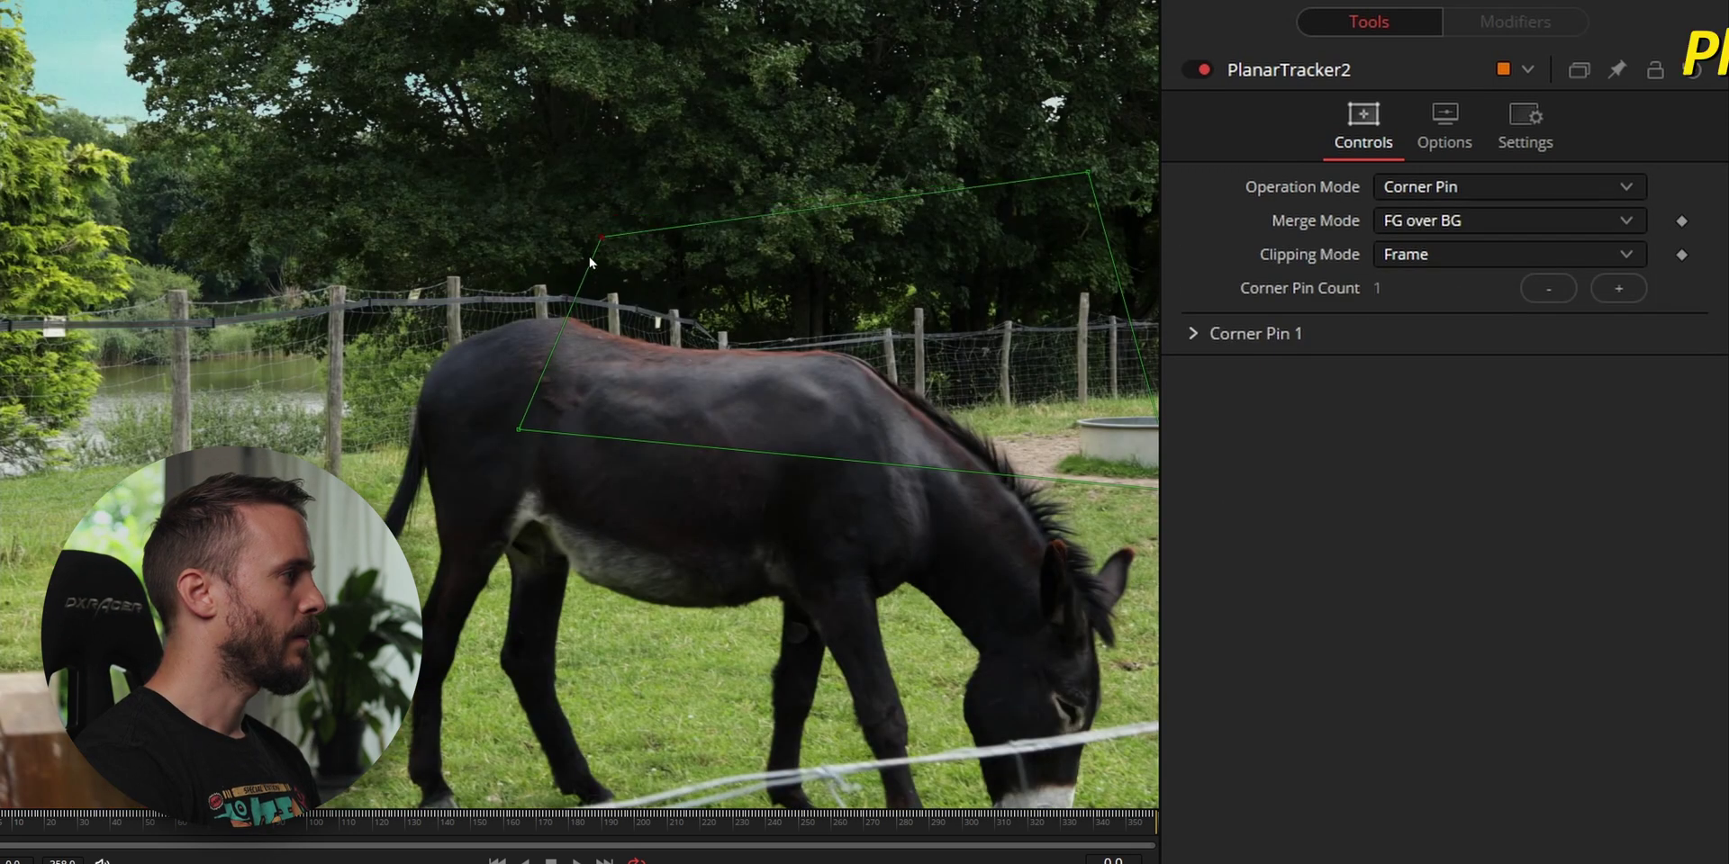
left_click_drag(601, 236, 558, 349)
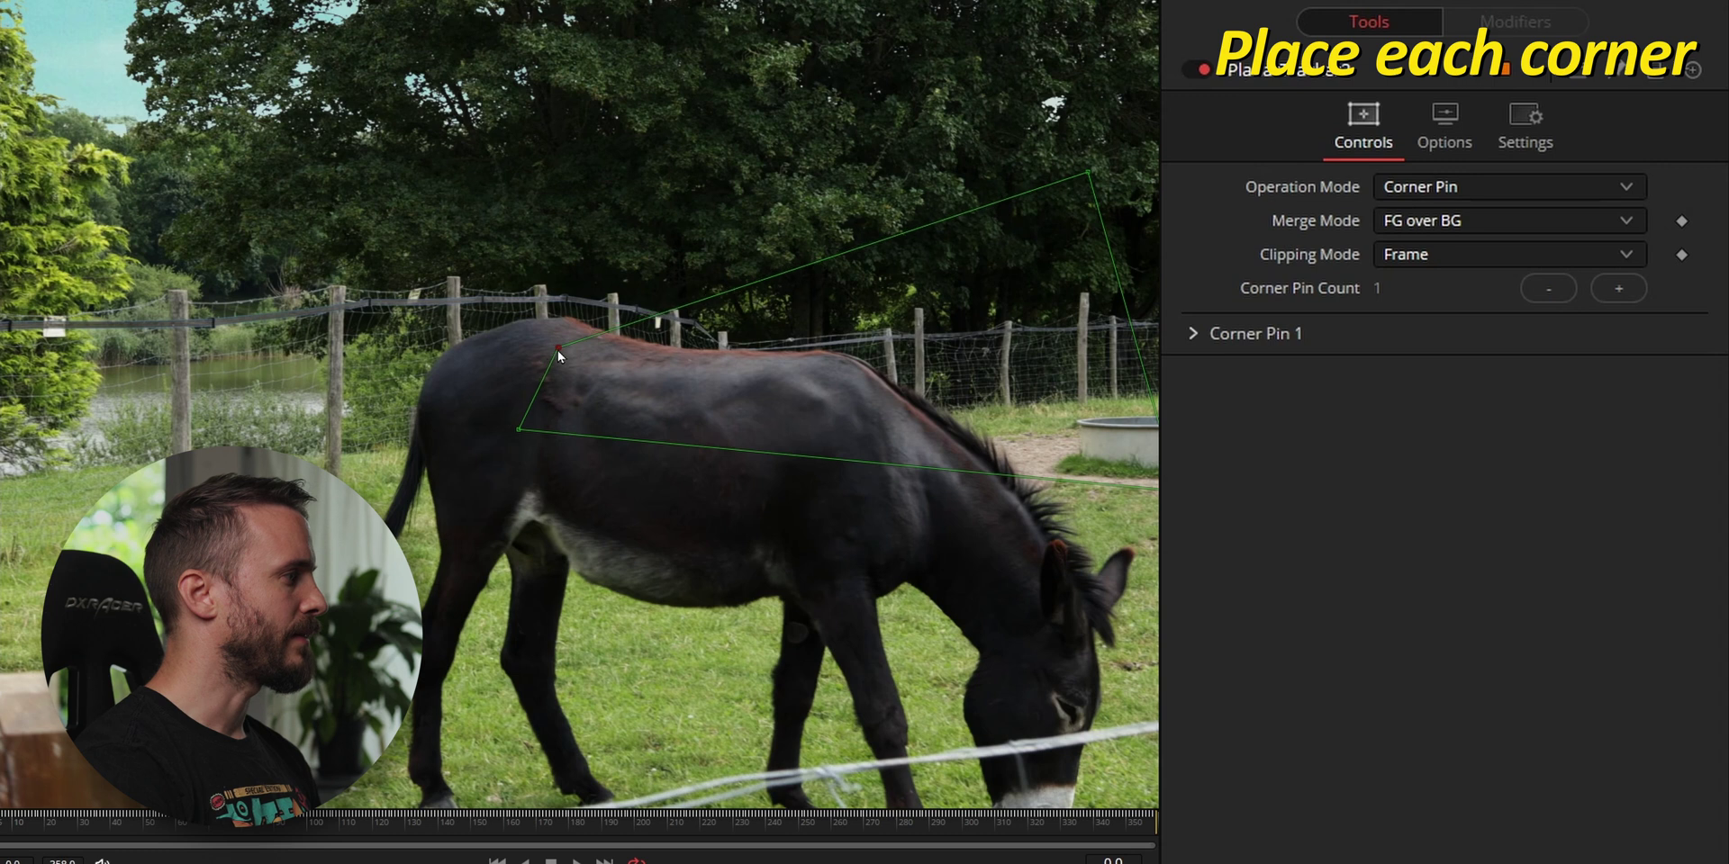
left_click_drag(1086, 174, 810, 376)
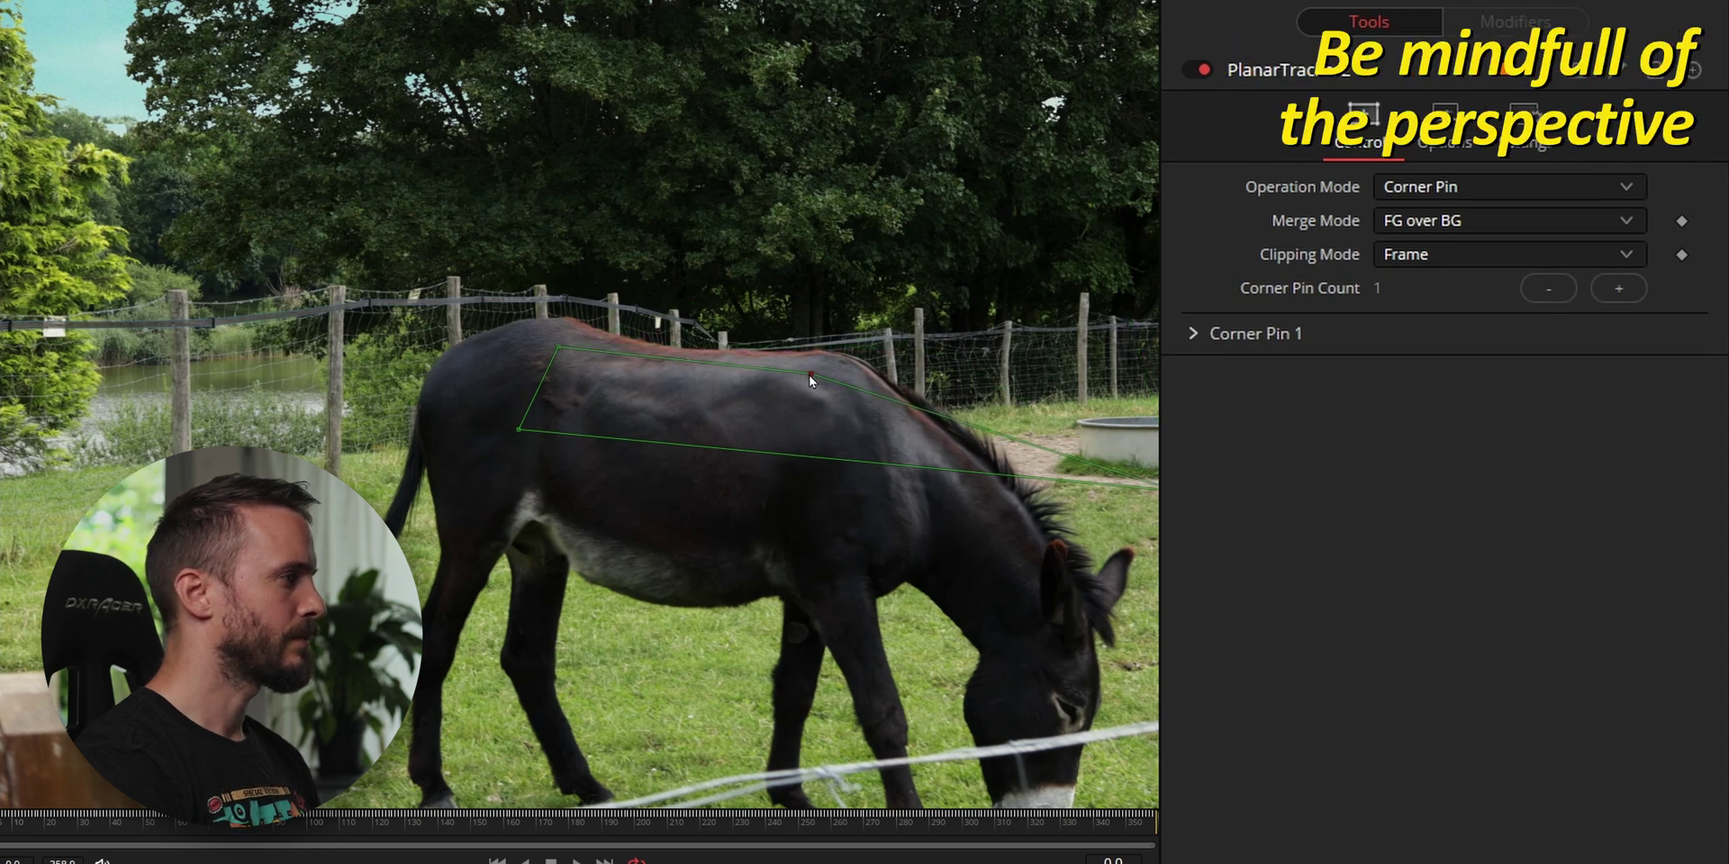
left_click_drag(503, 463, 500, 477)
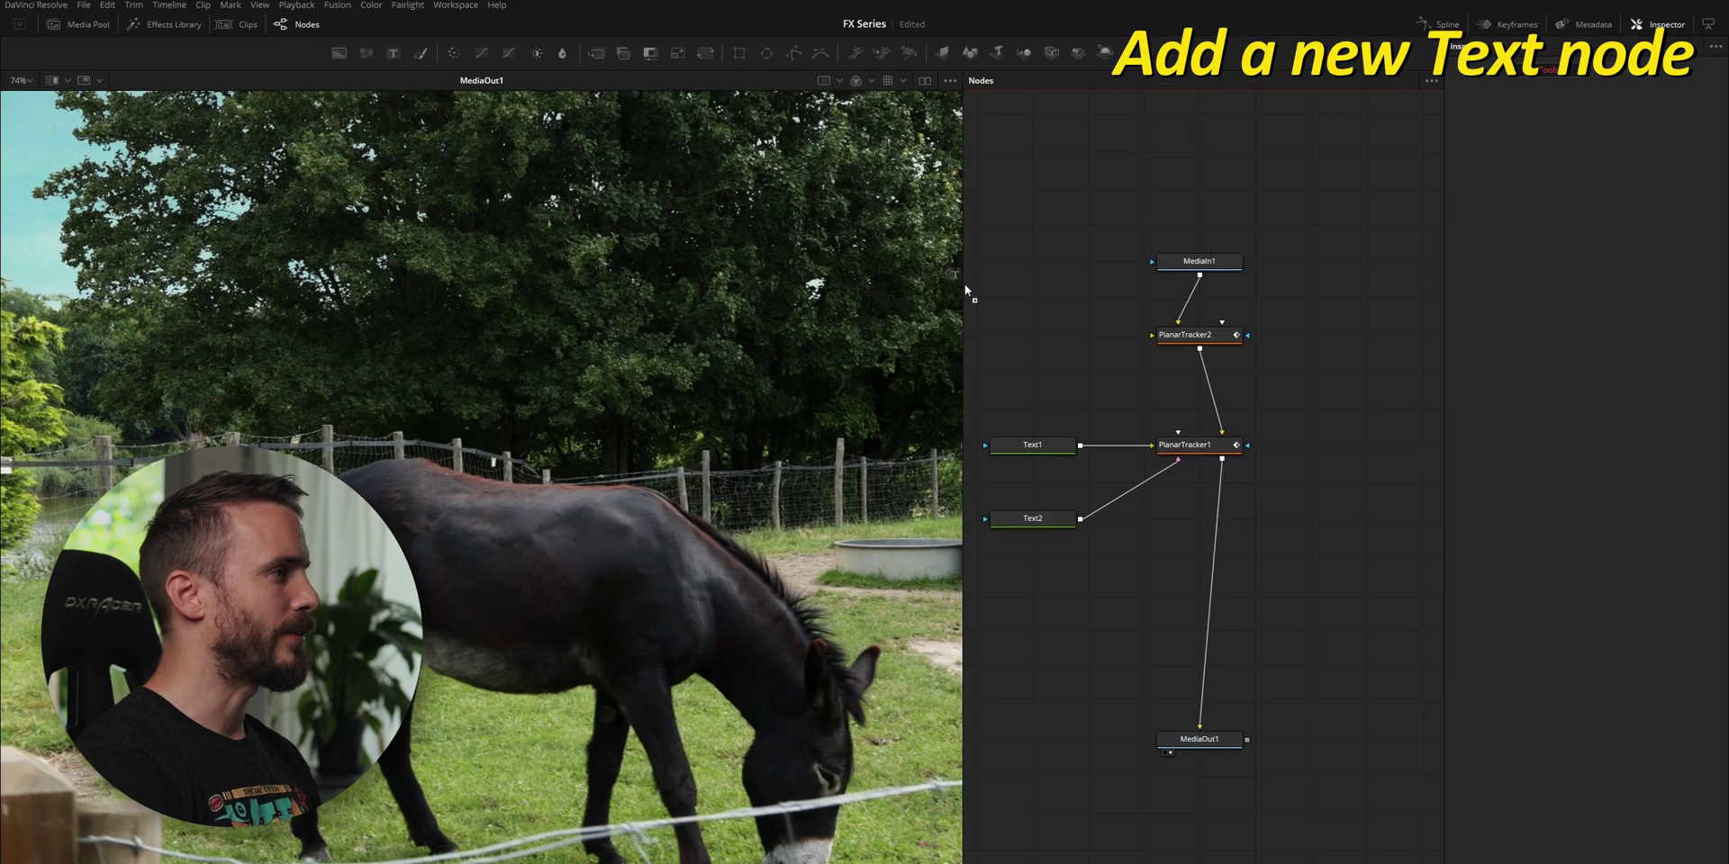
- Add a Text3 node reading 'Don't tell me what to do!' in CCMonsterMashWorn at size 0.1721
left_click(1048, 349)
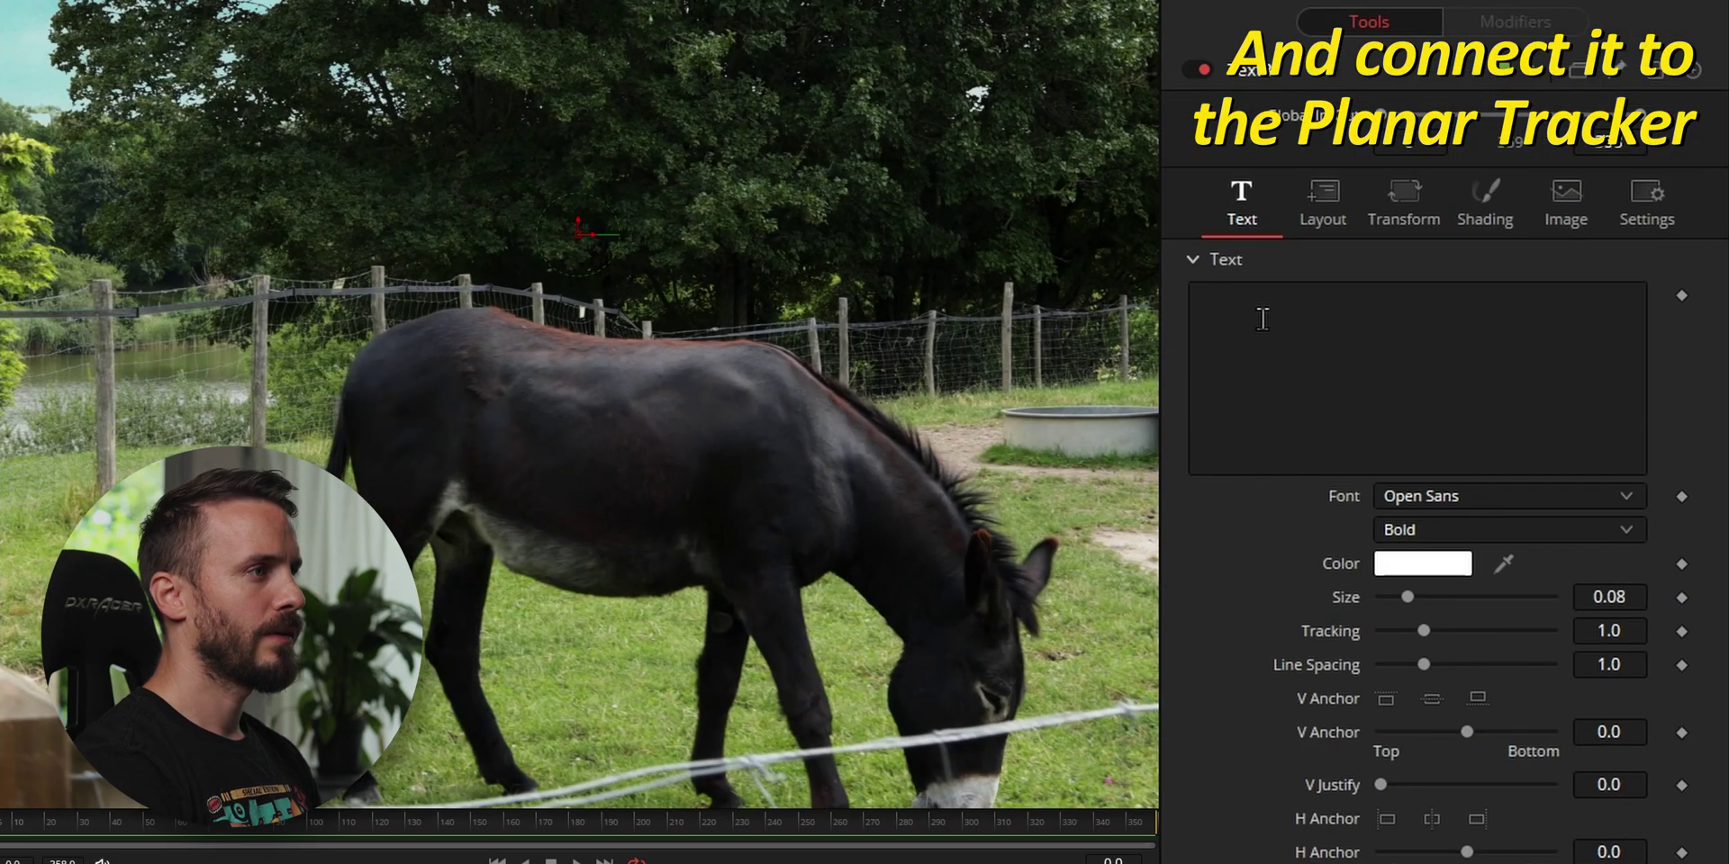
left_click(1262, 319)
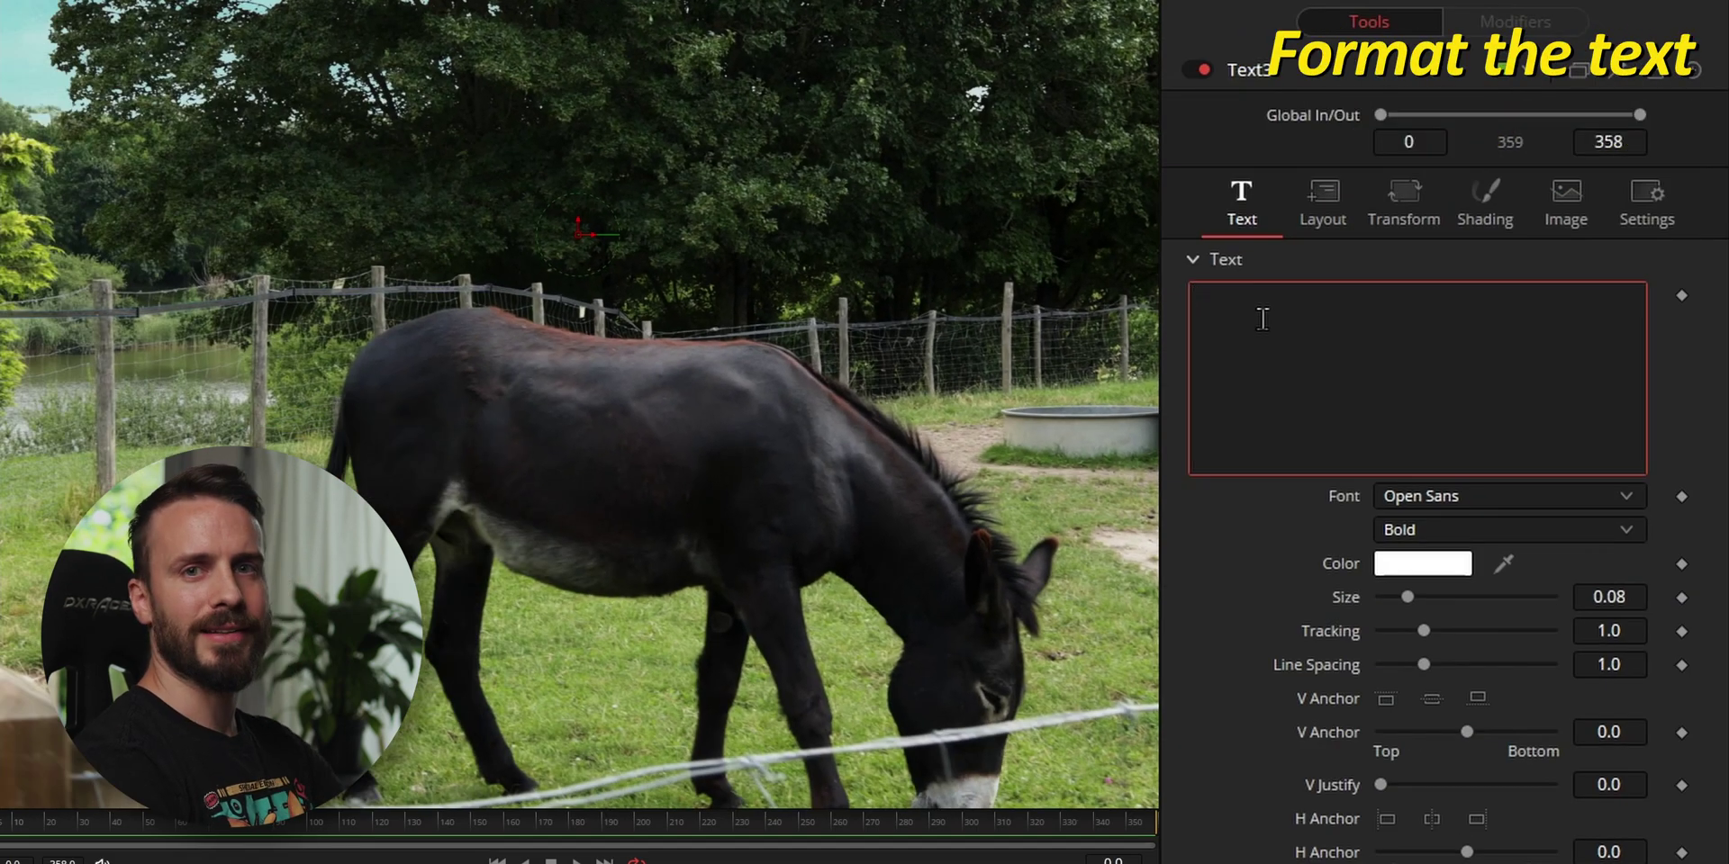
type("Don't tell me")
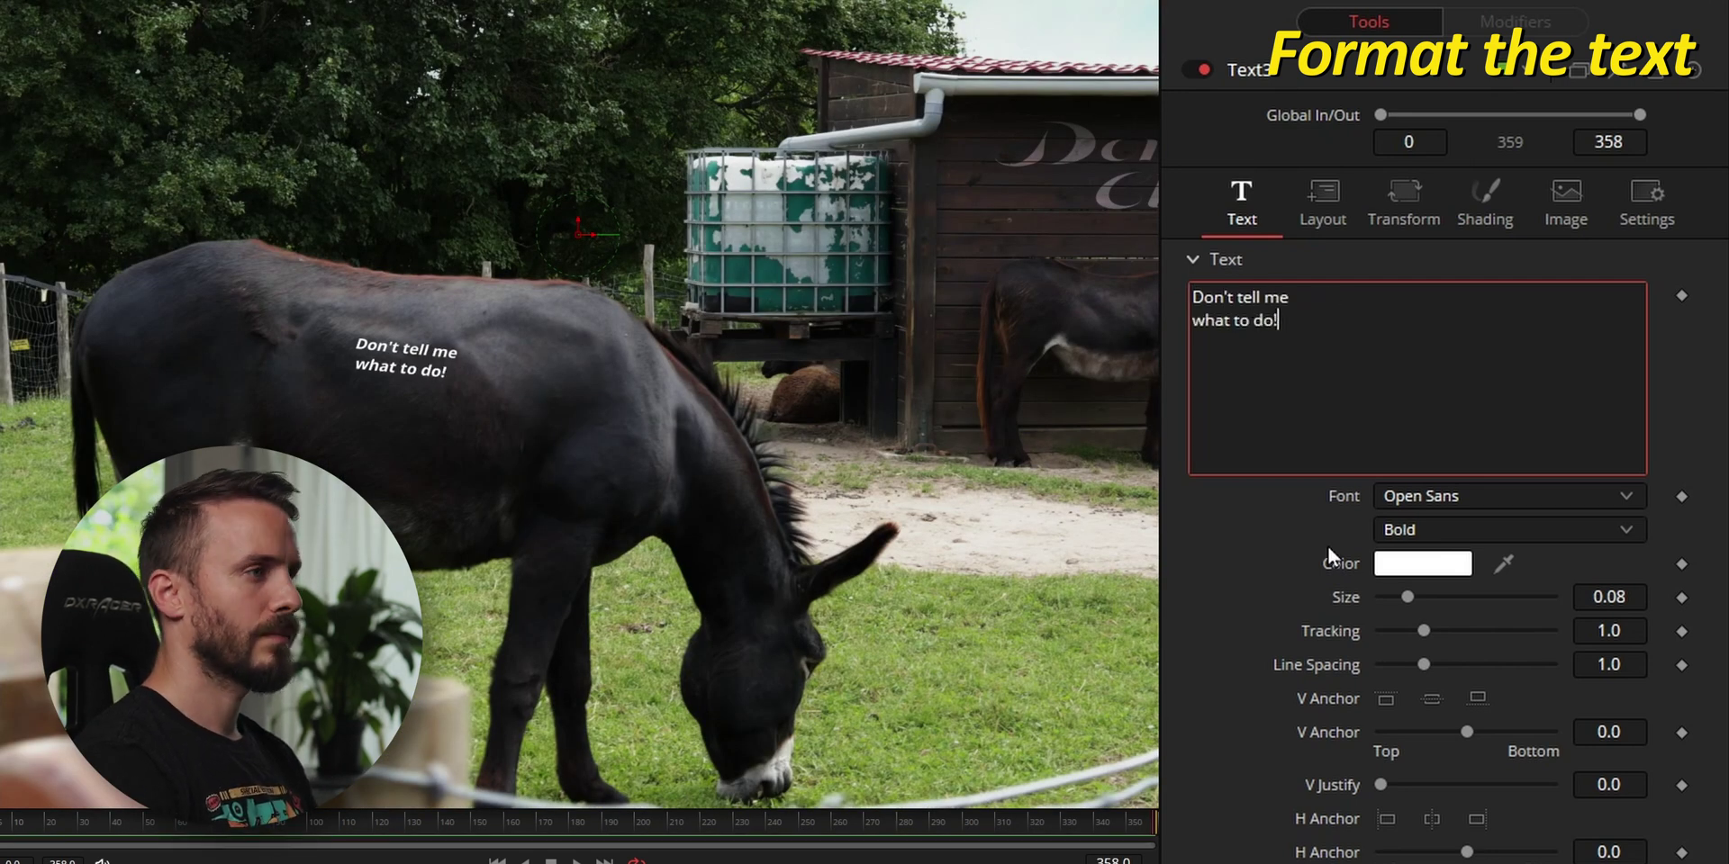
left_click(1456, 493)
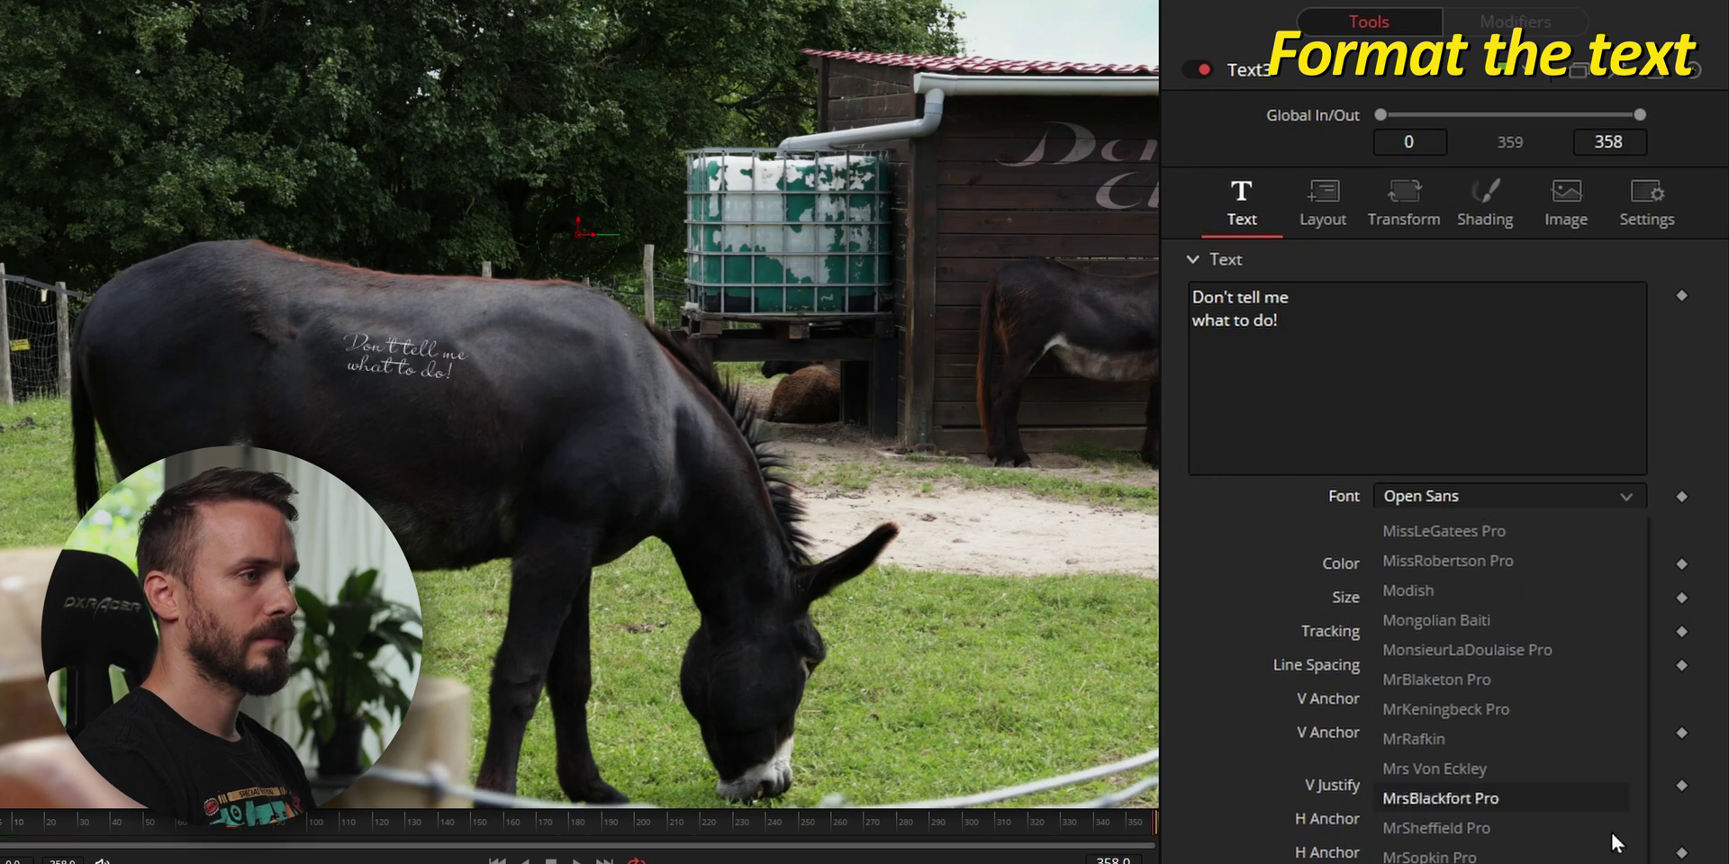
scroll(1612, 838, "up", 10)
left_click(1531, 612)
left_click_drag(1602, 599, 1648, 599)
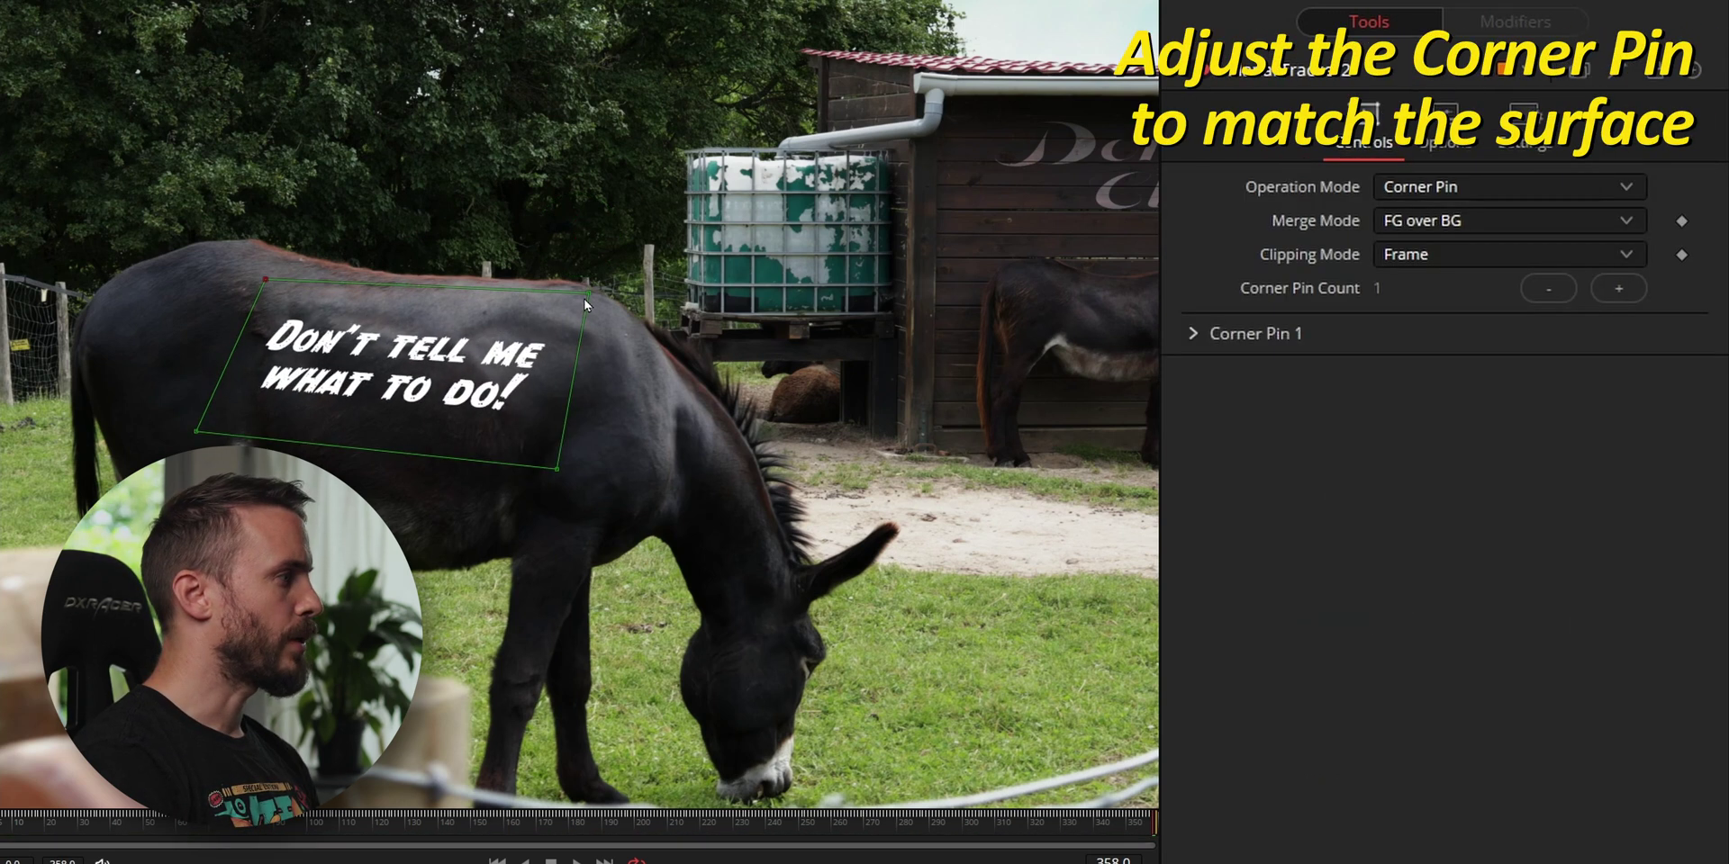
- Fit the text's four corner pins onto the donkey's flank and back
left_click_drag(587, 293, 564, 295)
left_click_drag(197, 432, 234, 425)
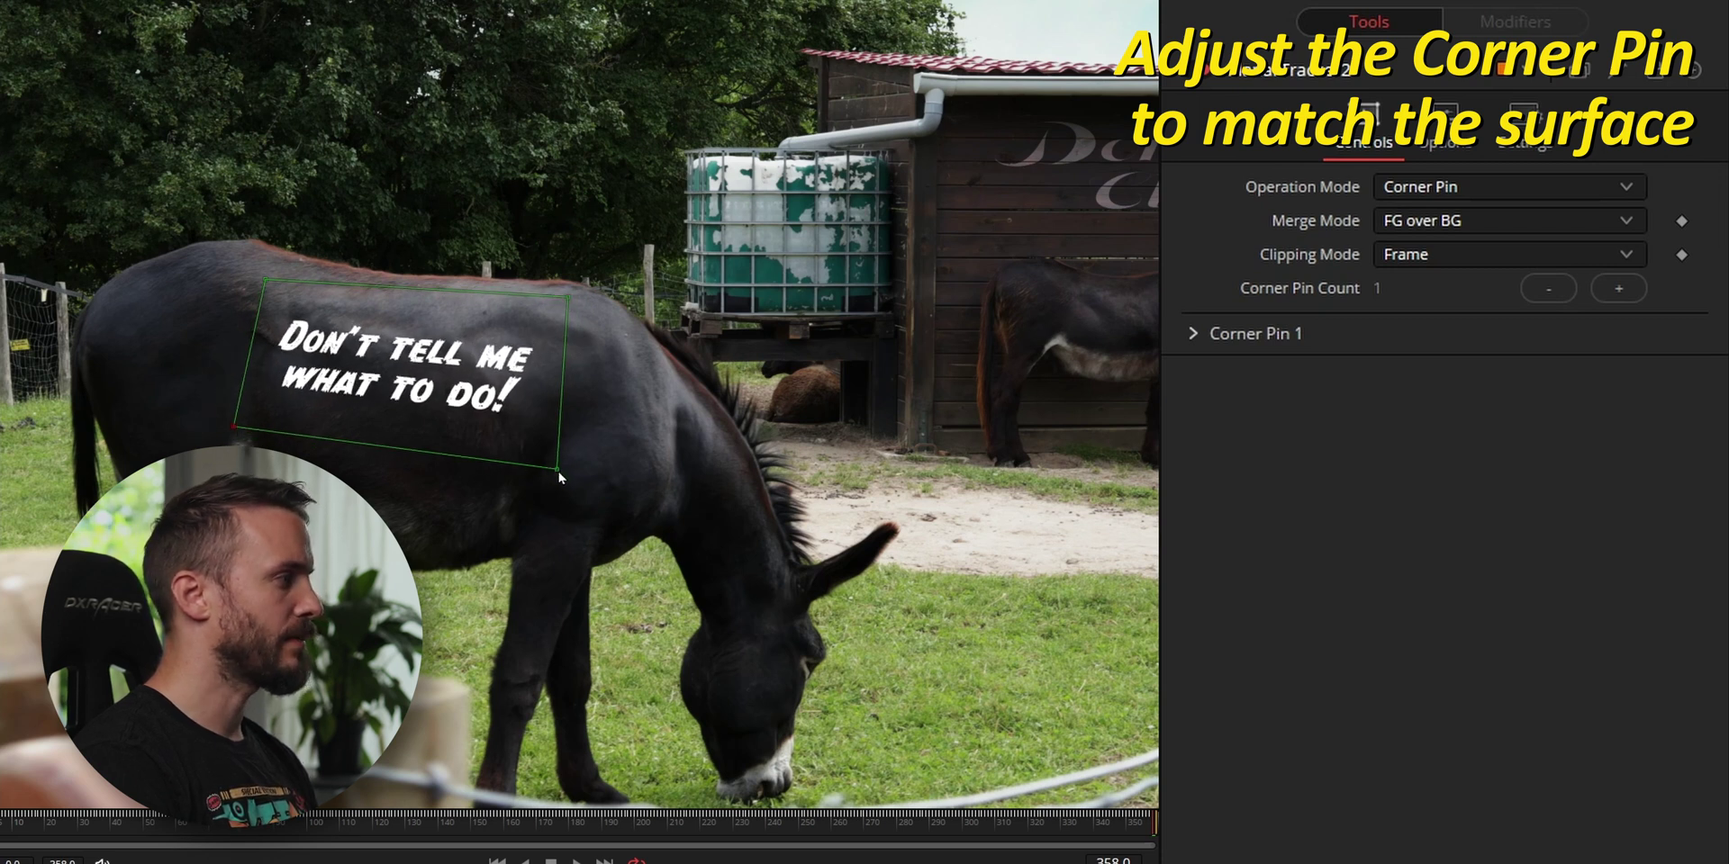
left_click_drag(558, 478, 540, 461)
left_click_drag(567, 296, 553, 298)
left_click_drag(266, 281, 259, 271)
left_click_drag(555, 299, 564, 289)
left_click_drag(541, 461, 538, 462)
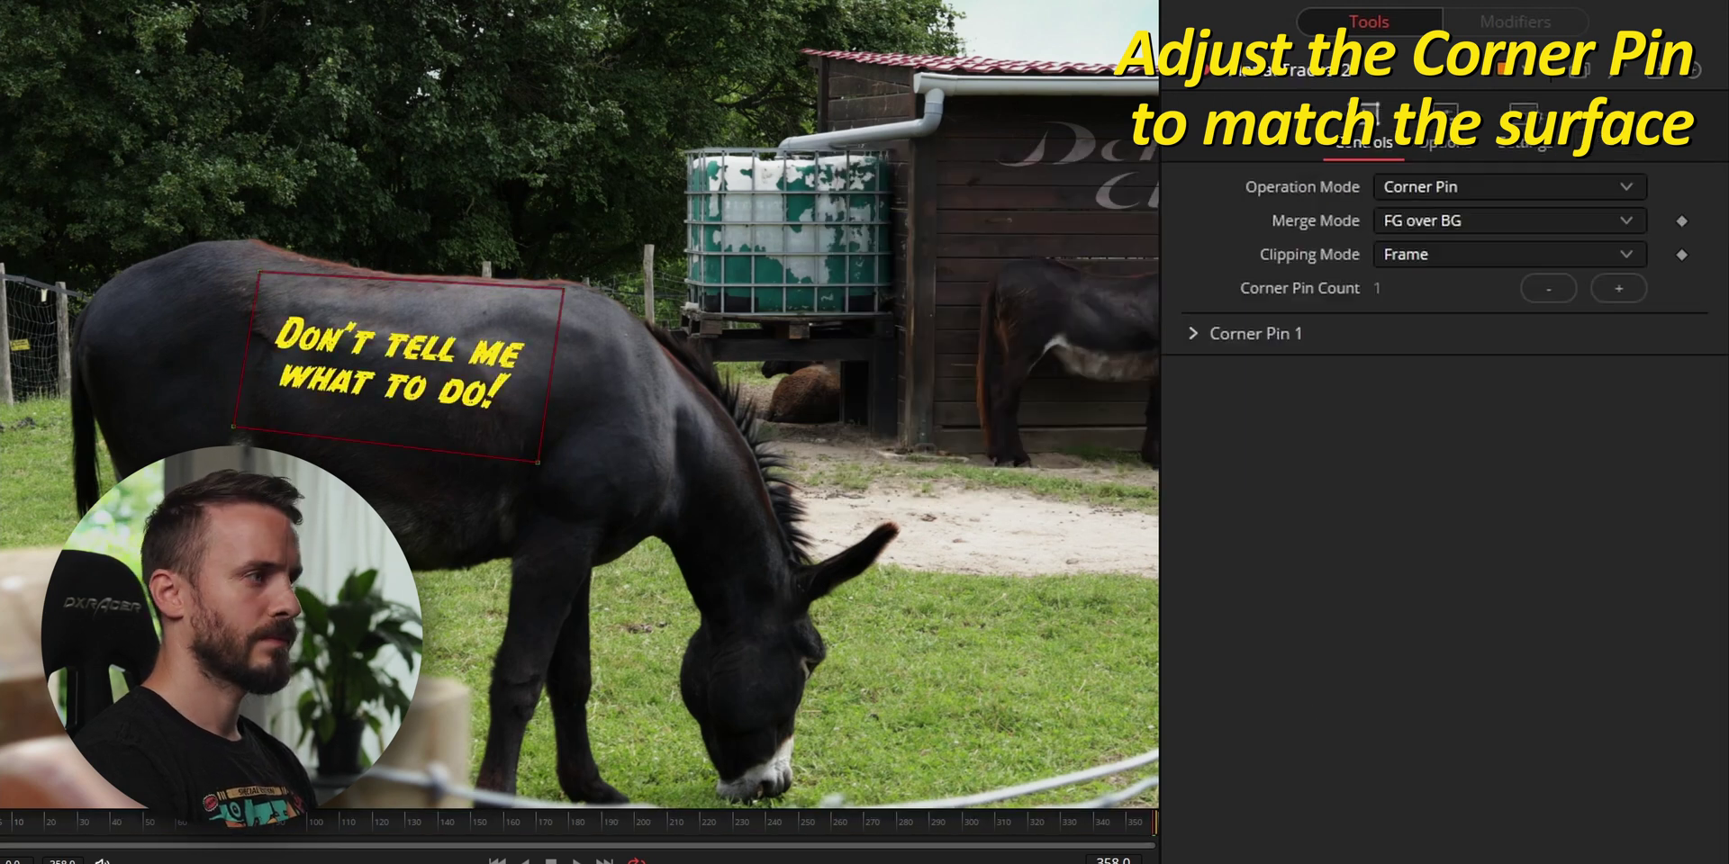
left_click(1192, 334)
- Blend the Corner Pin 1 text with Color Dodge at 0.626 gain
left_click(1502, 470)
left_click(1459, 677)
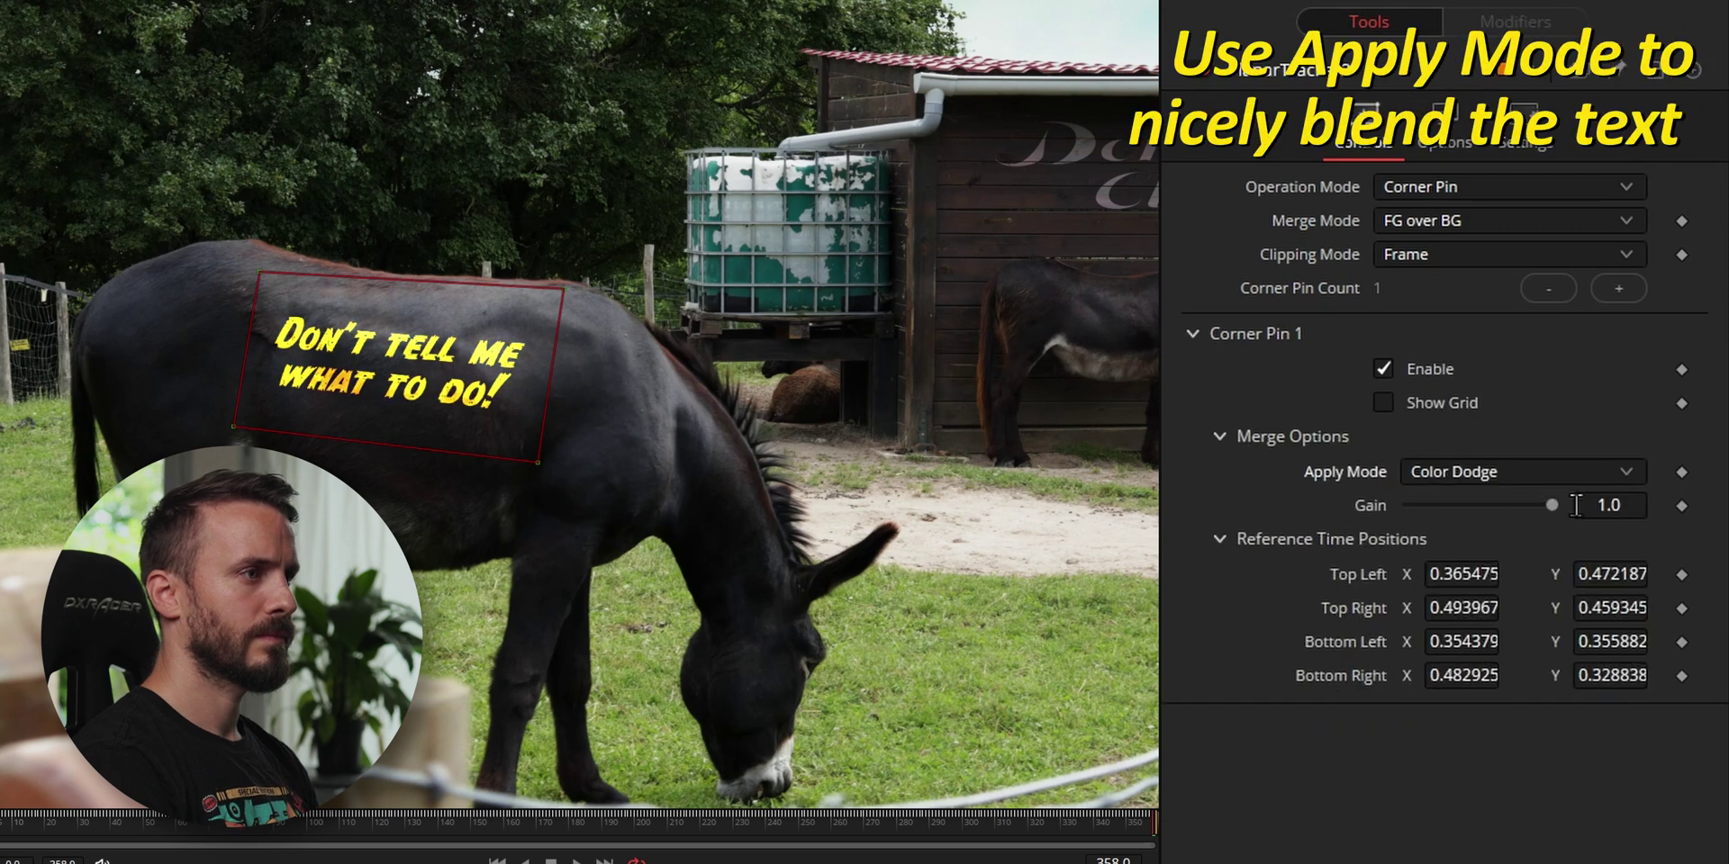
left_click_drag(1552, 505, 1501, 507)
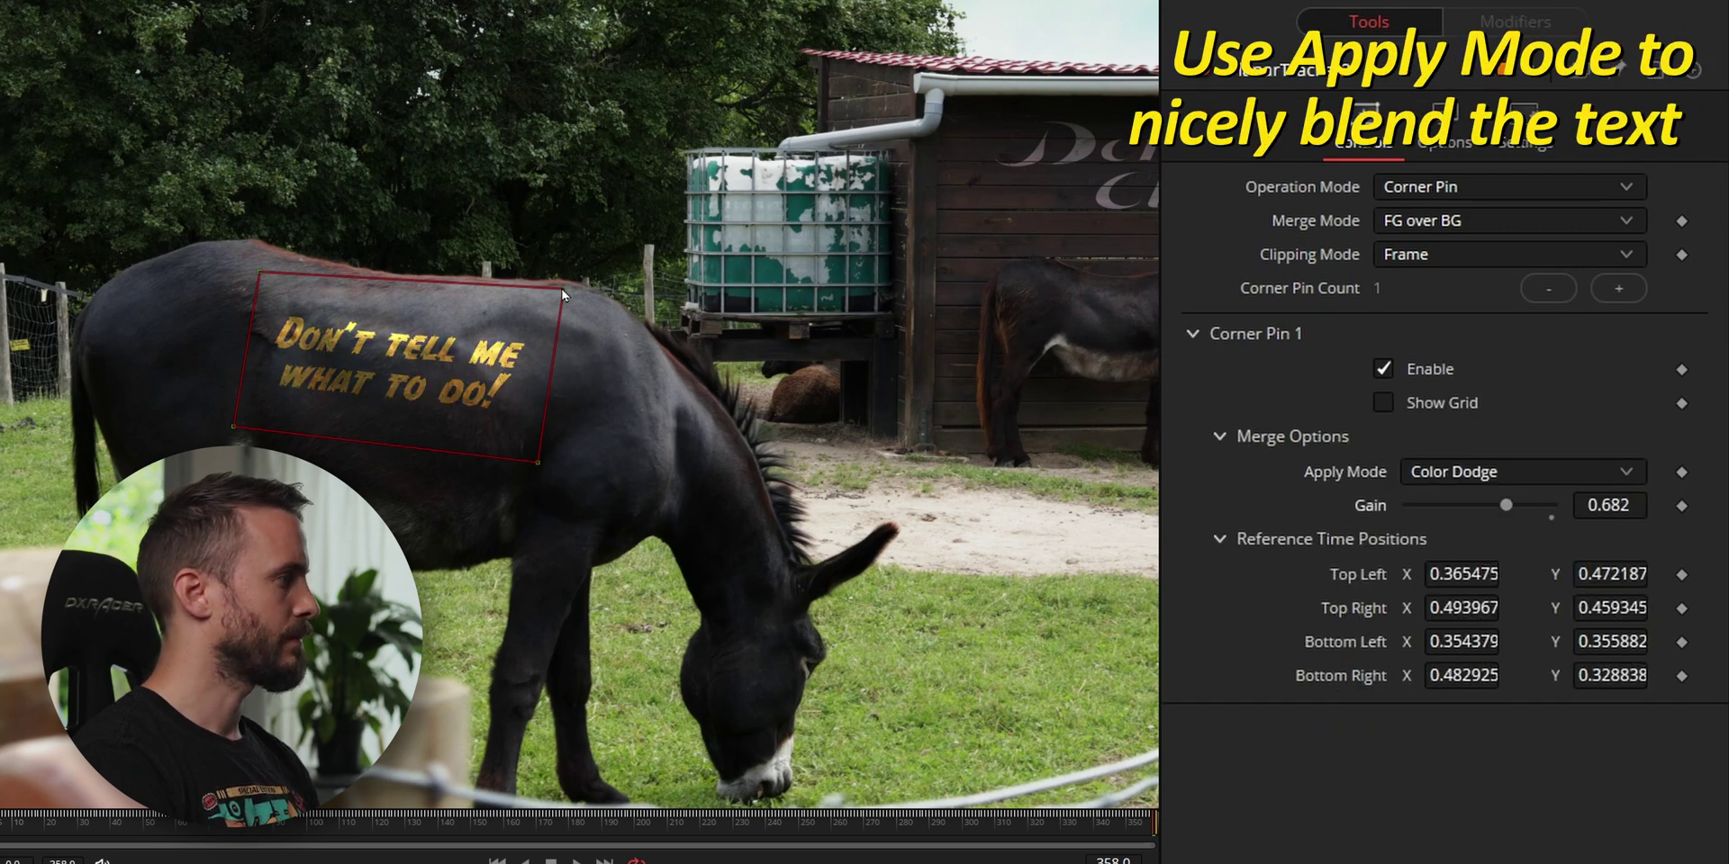
left_click_drag(261, 272, 263, 273)
left_click_drag(1505, 505, 1500, 508)
- Refit all four pin corners so the text follows the donkey's back and spine
left_click_drag(261, 272, 263, 267)
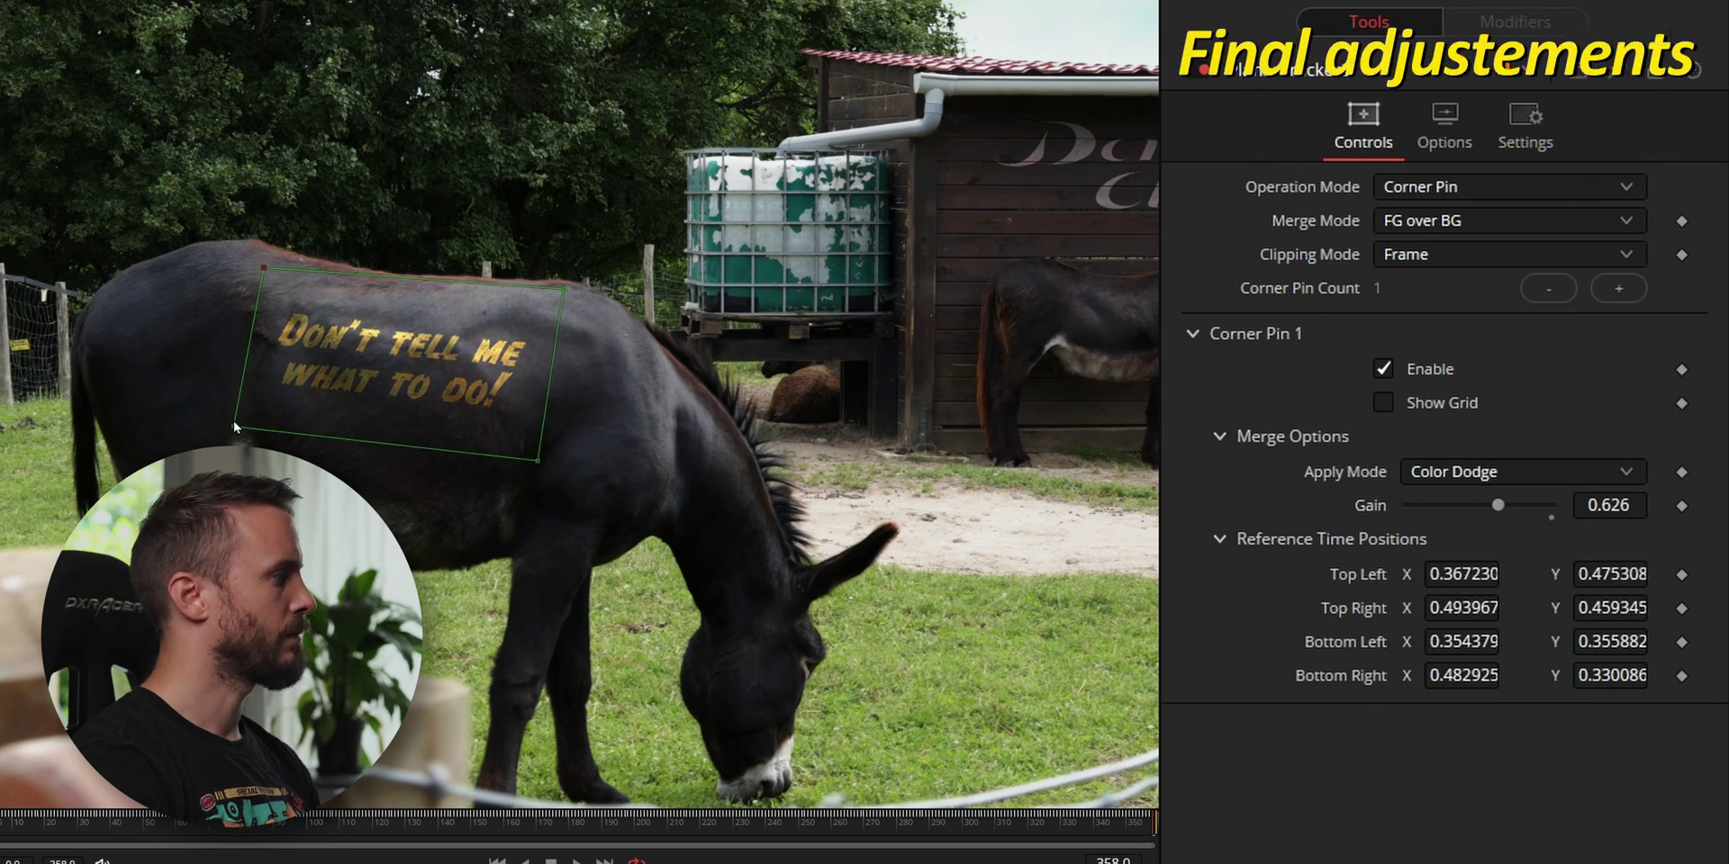
left_click_drag(232, 426, 218, 439)
left_click_drag(548, 469, 561, 490)
left_click_drag(564, 289, 578, 289)
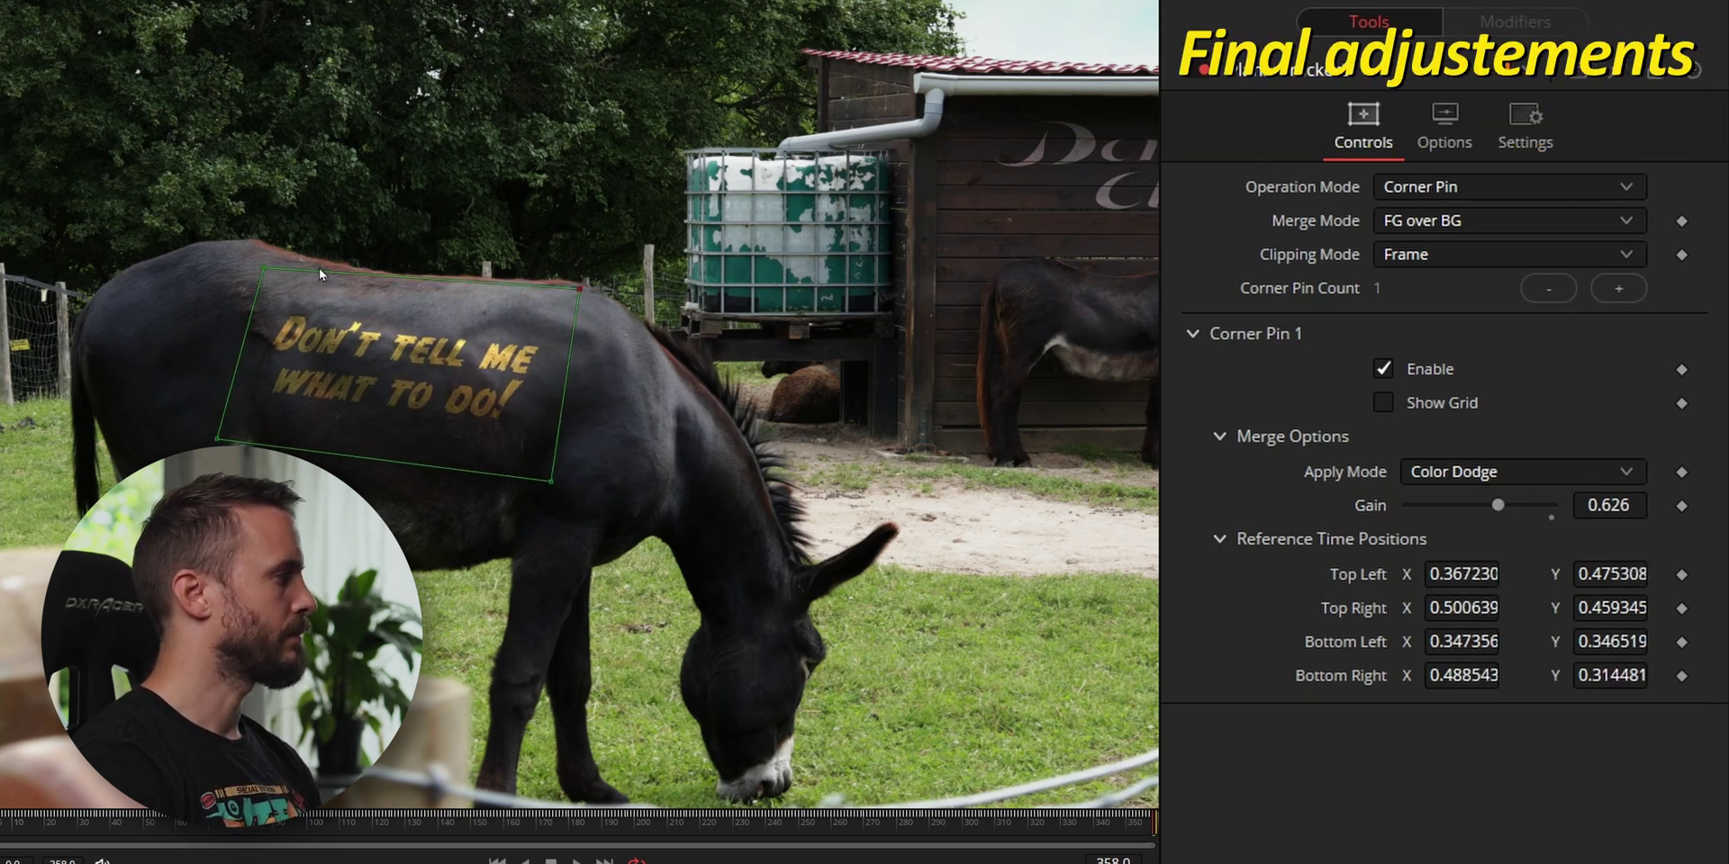
left_click_drag(263, 268, 258, 259)
left_click_drag(578, 289, 586, 278)
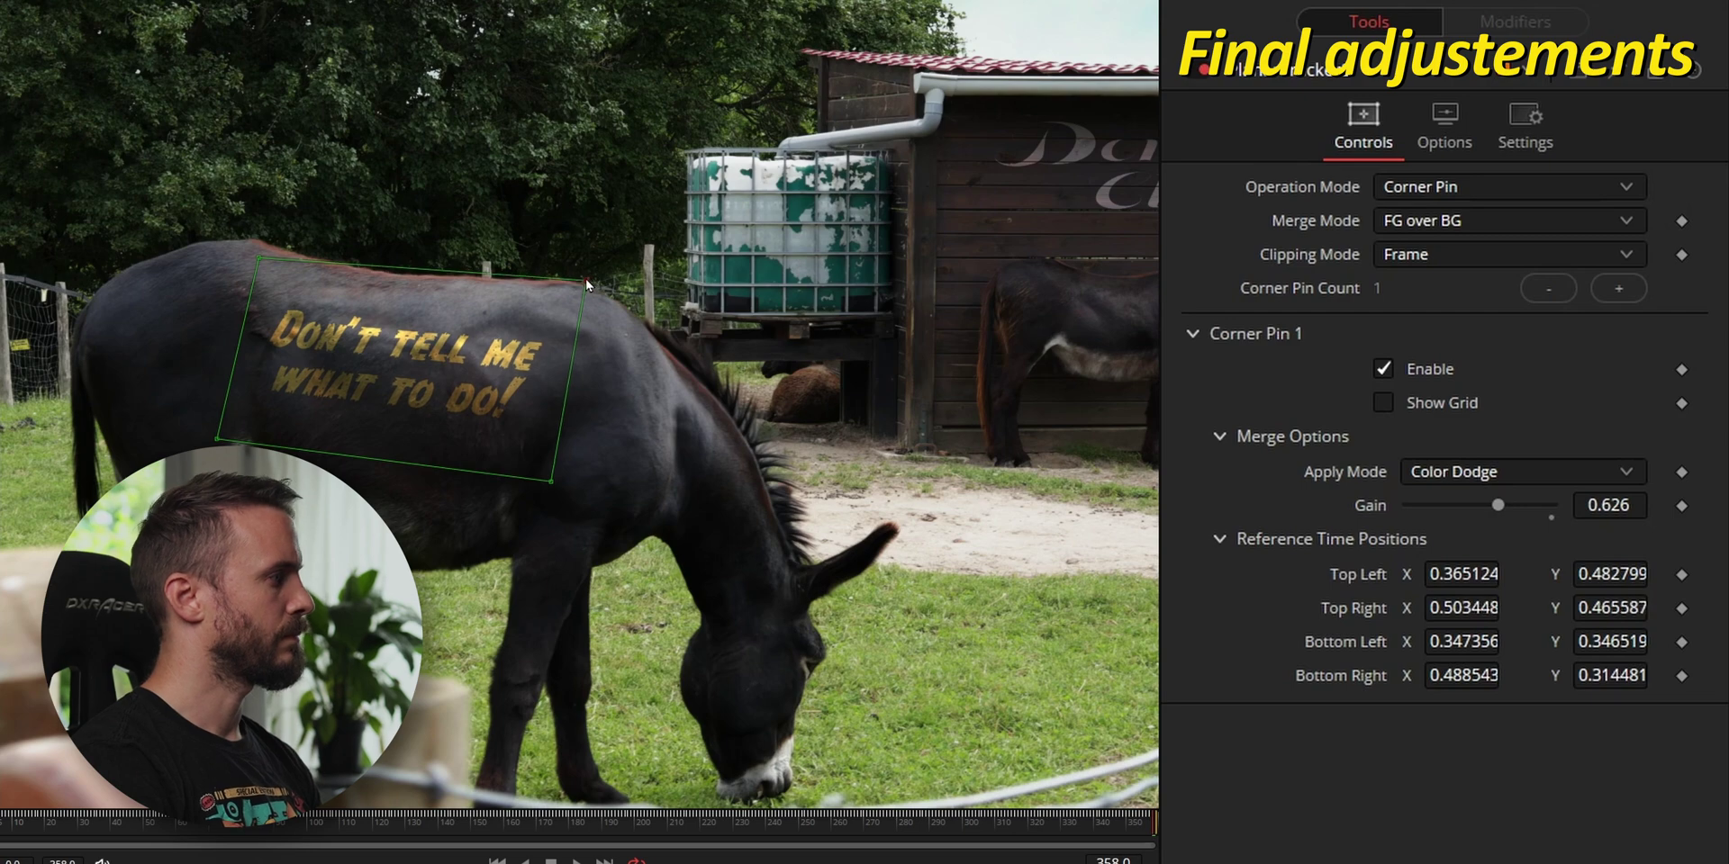